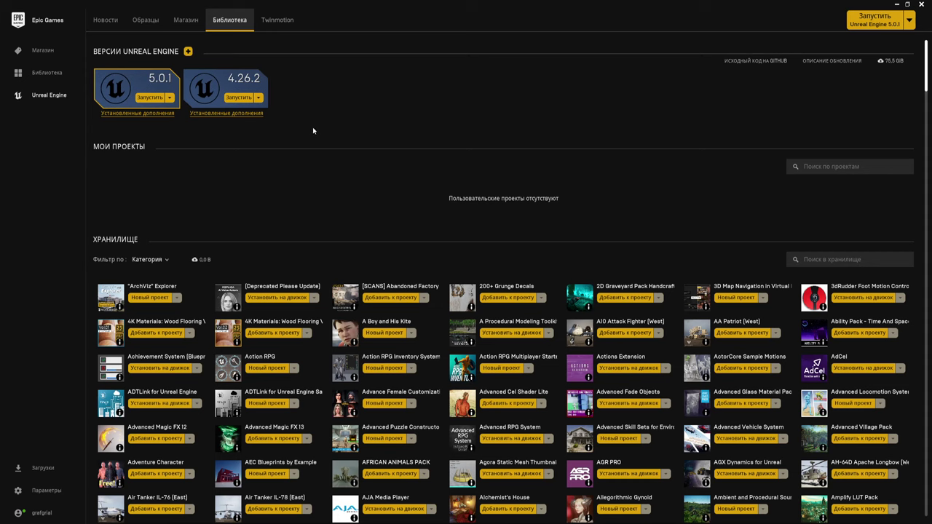
Add a new engine version slot to the library and keep 4.27.2 as its version.
left_click(190, 56)
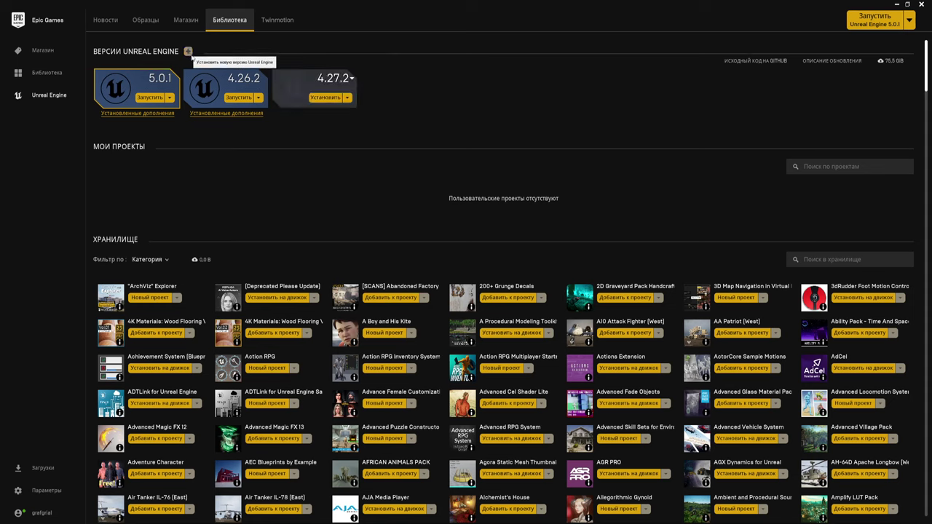
left_click(348, 97)
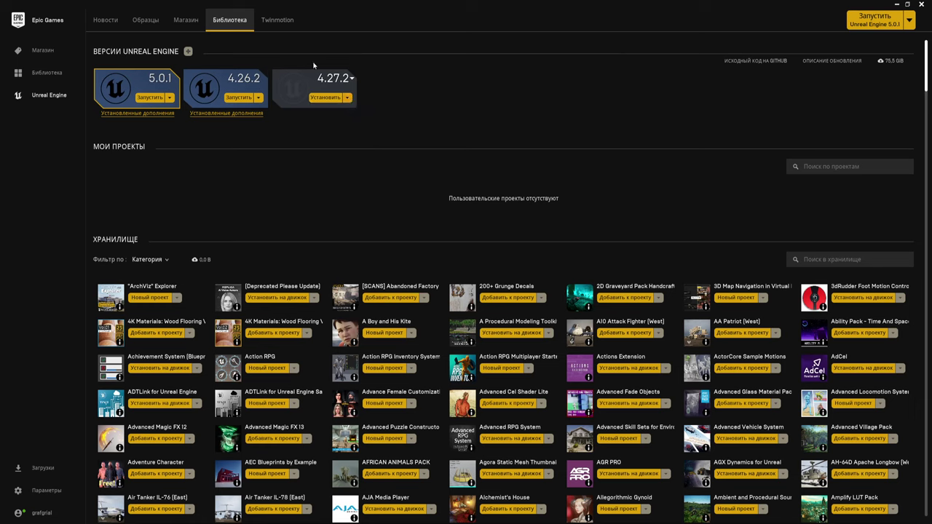
left_click(352, 79)
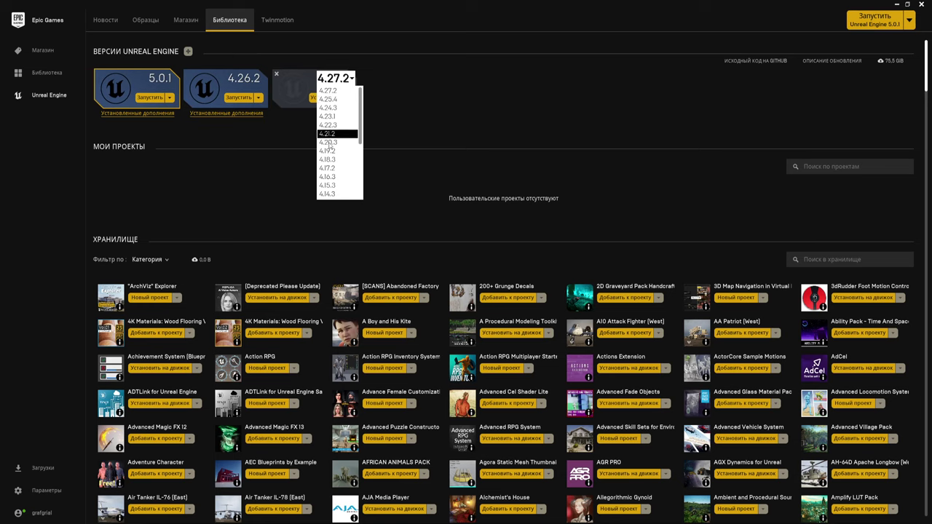
left_click(355, 79)
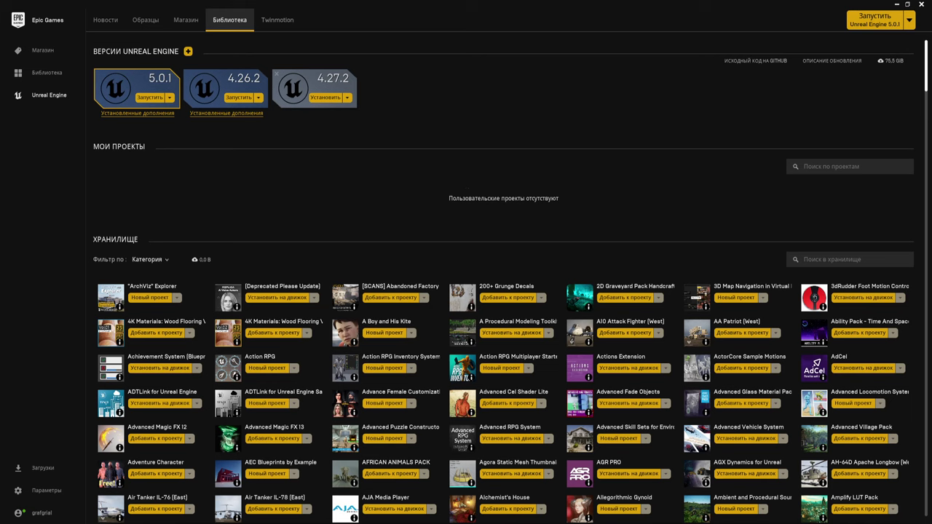
Start the 4.27.2 install, keeping D:\UEsource as the install folder.
left_click(325, 97)
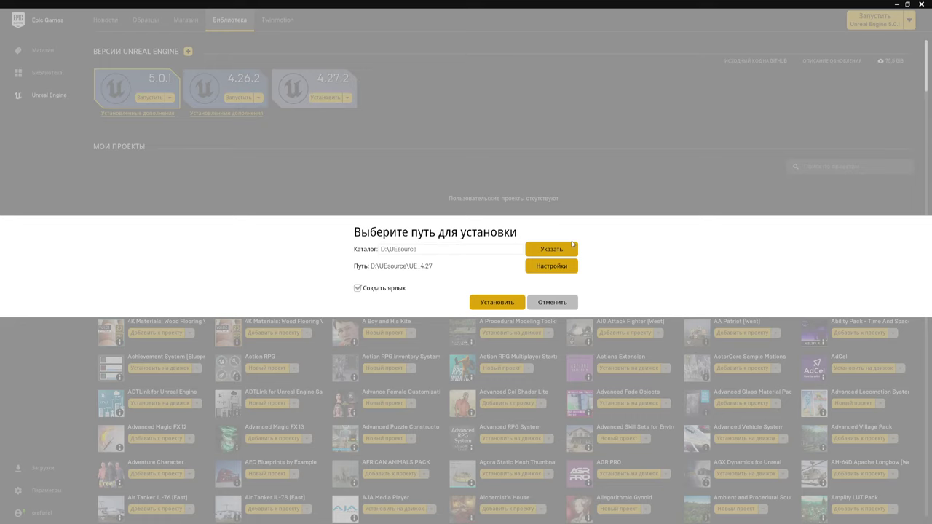
left_click(543, 249)
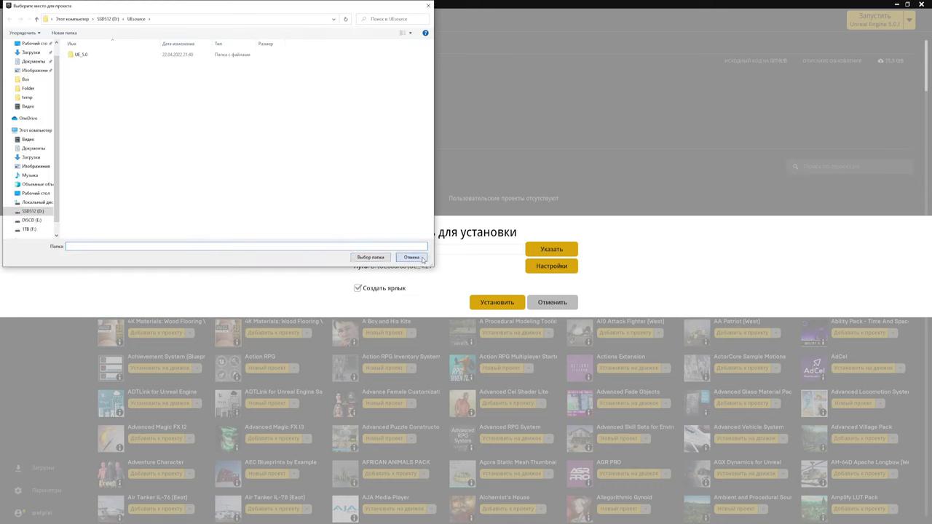
left_click(410, 255)
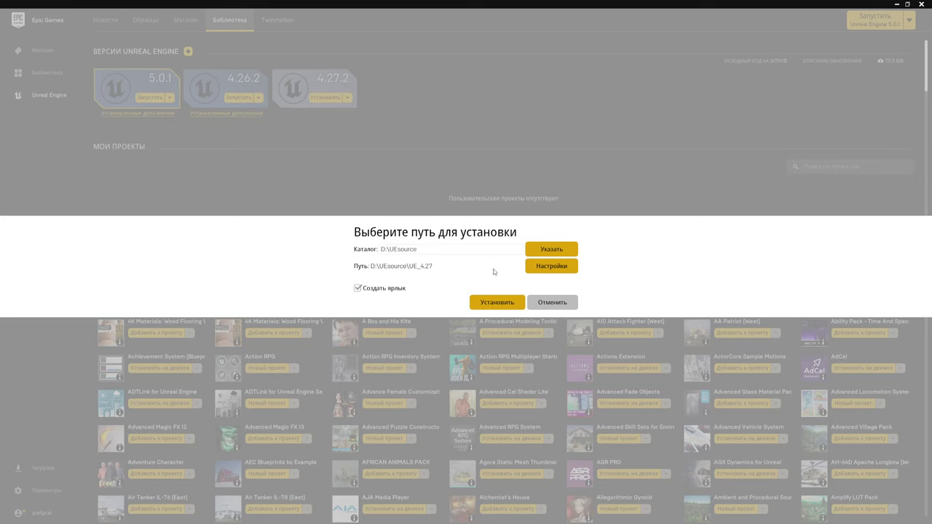
Open the 4.27.2 install options and turn Engine Source off and back on.
left_click(552, 267)
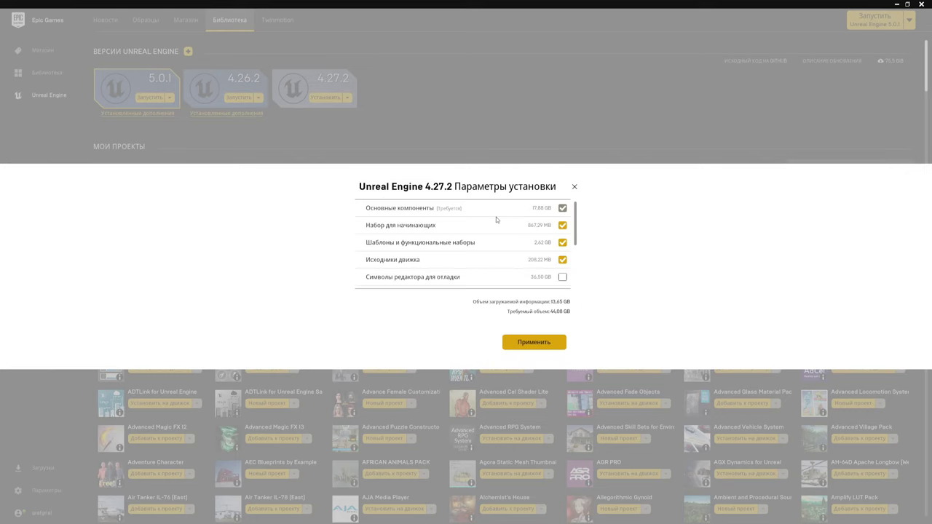
scroll(497, 233, "down", 2)
scroll(497, 233, "up", 2)
left_click(562, 261)
left_click(562, 261)
Scroll through the install components down to the Target Platforms list.
scroll(577, 236, "down", 3)
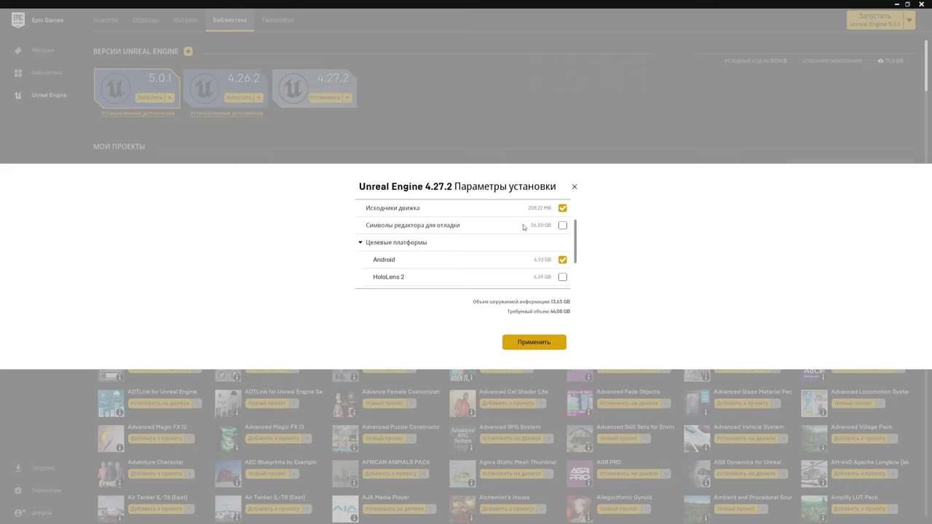
mouse_move(393, 229)
left_click_drag(575, 228, 575, 241)
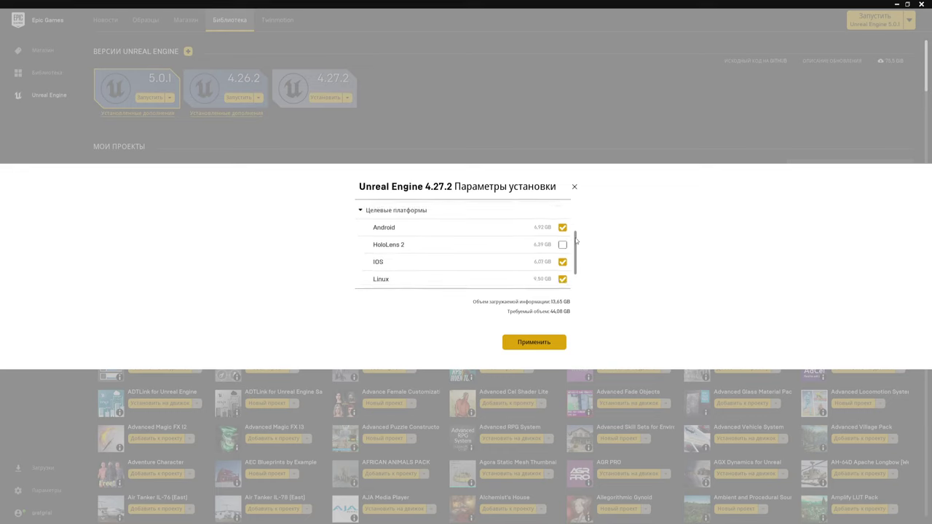
scroll(575, 241, "down", 1)
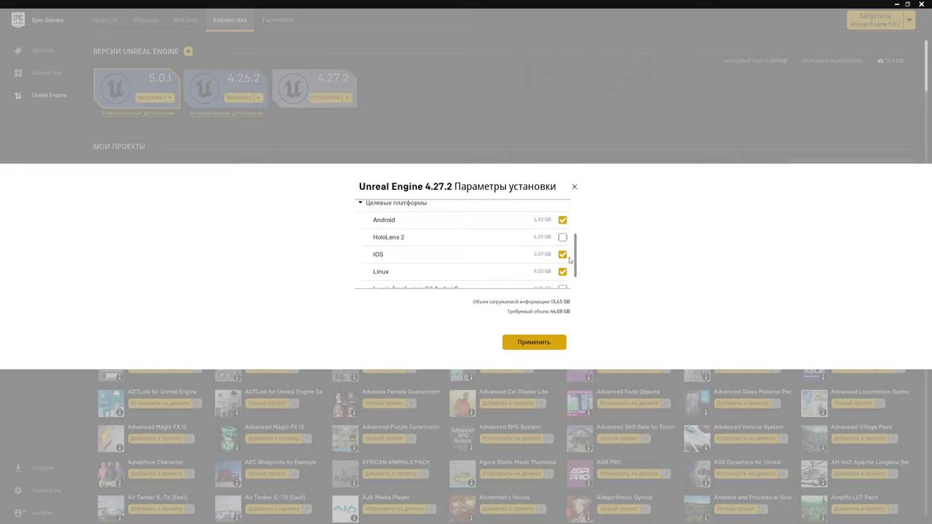
scroll(577, 257, "up", 2)
scroll(576, 256, "down", 2)
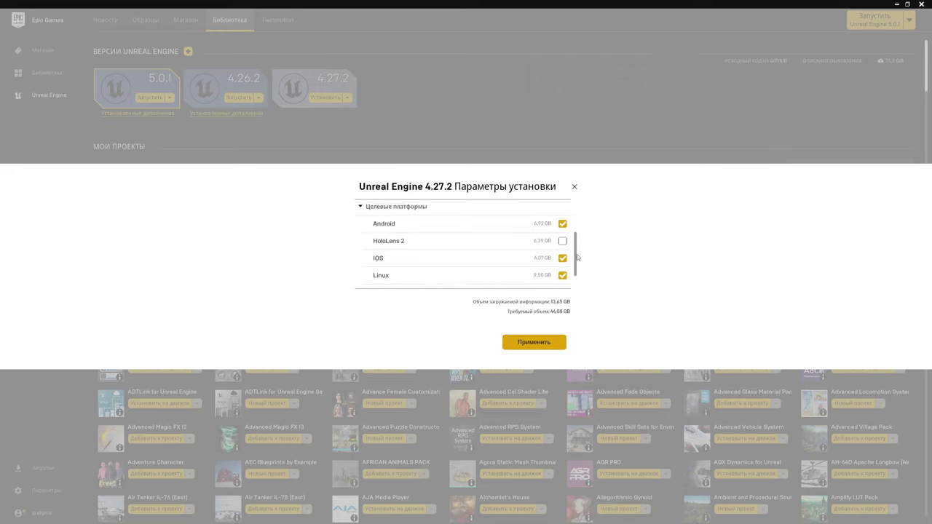
Uncheck the Linux and iOS target platforms, reducing the download to 9.68 GB.
left_click(562, 276)
scroll(578, 245, "up", 1)
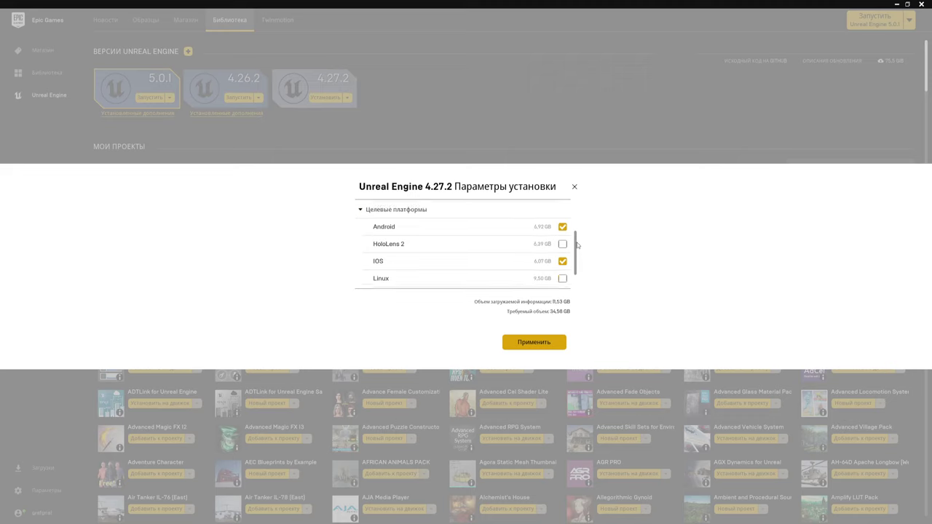
left_click(563, 266)
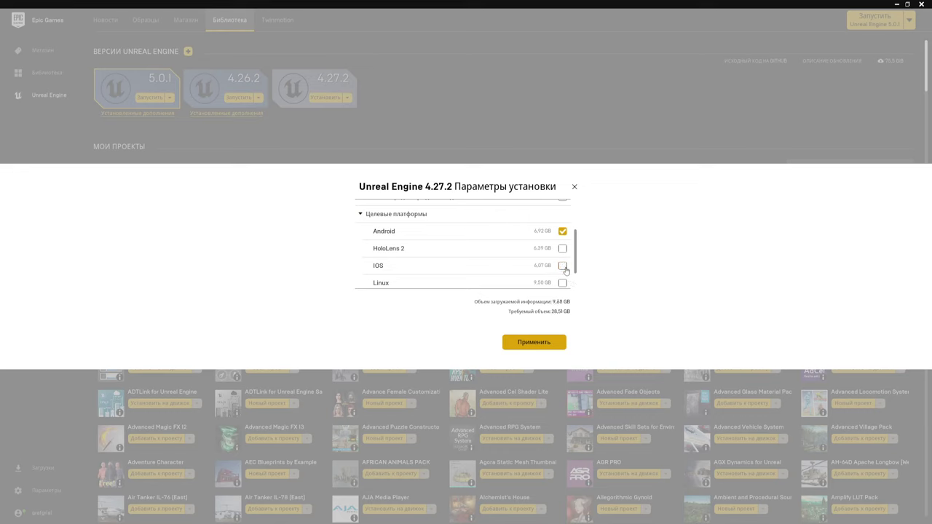
scroll(575, 251, "down", 2)
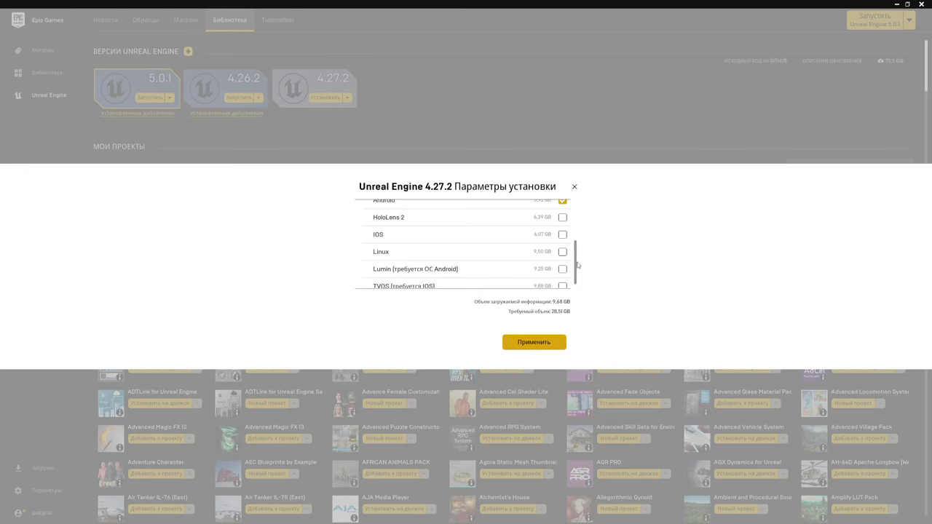
scroll(578, 266, "down", 1)
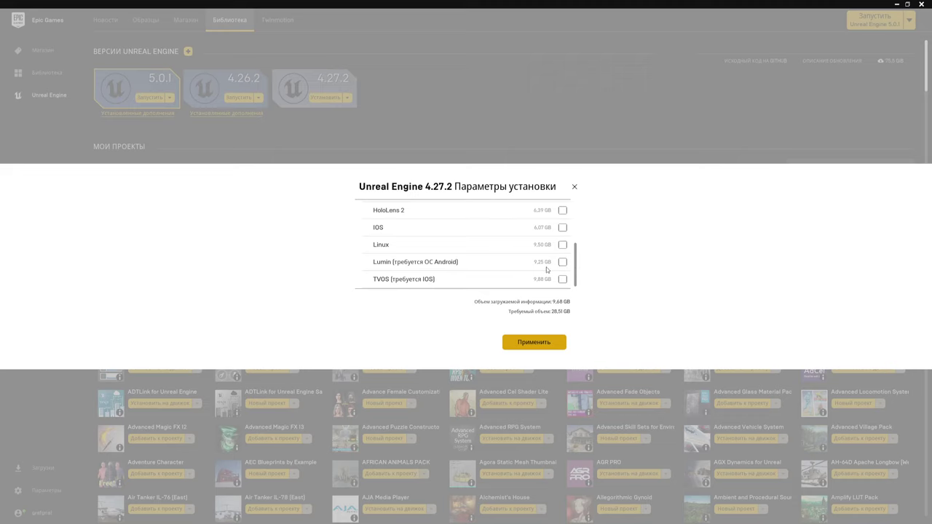
Apply the install options, then cancel the 4.27.2 installation.
left_click(536, 342)
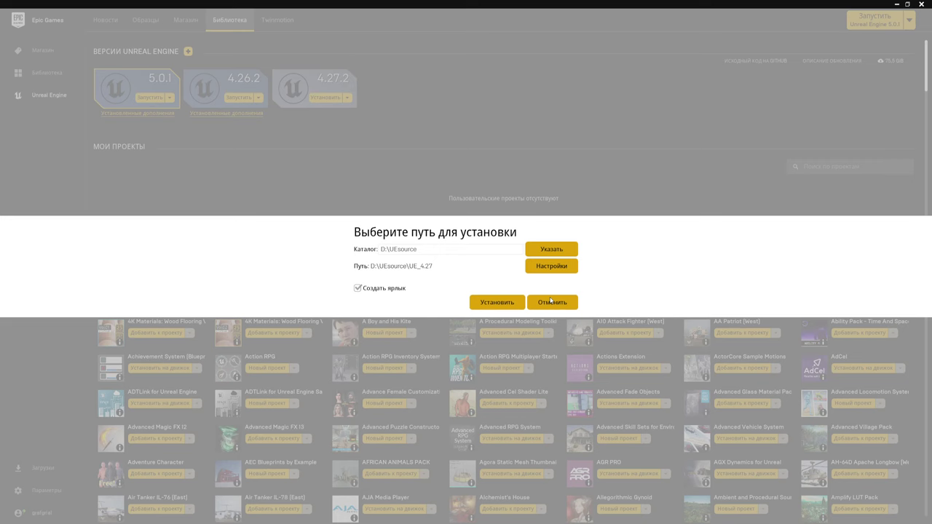
left_click(552, 301)
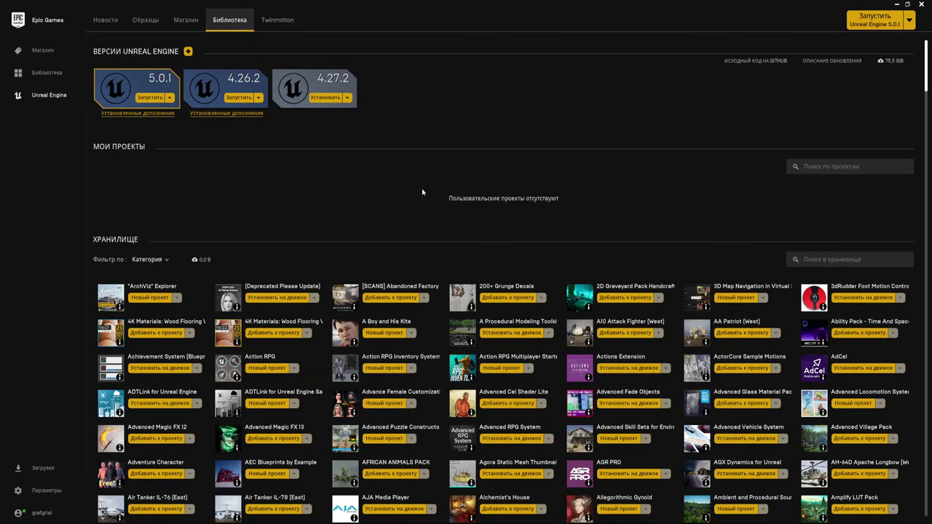
Launch Unreal Engine 5.0.1 and view the empty Recent Projects list.
left_click(144, 98)
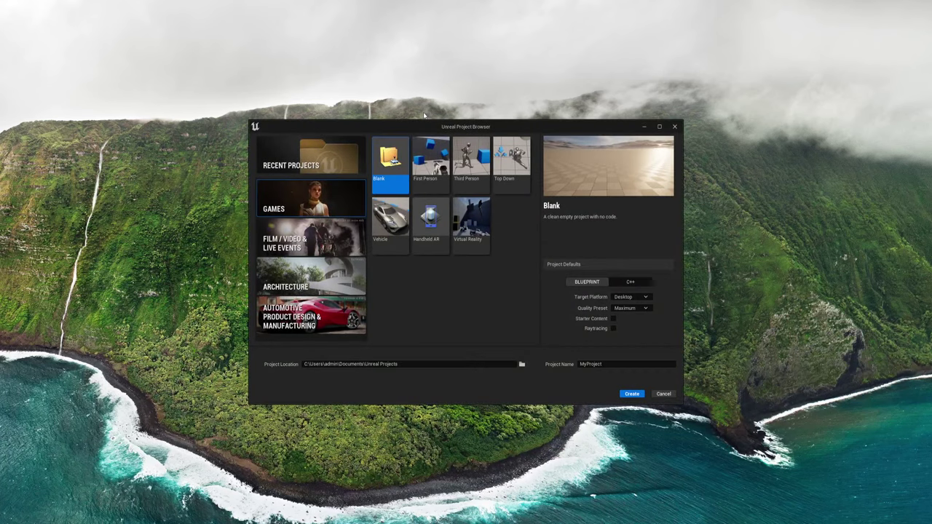
left_click(317, 154)
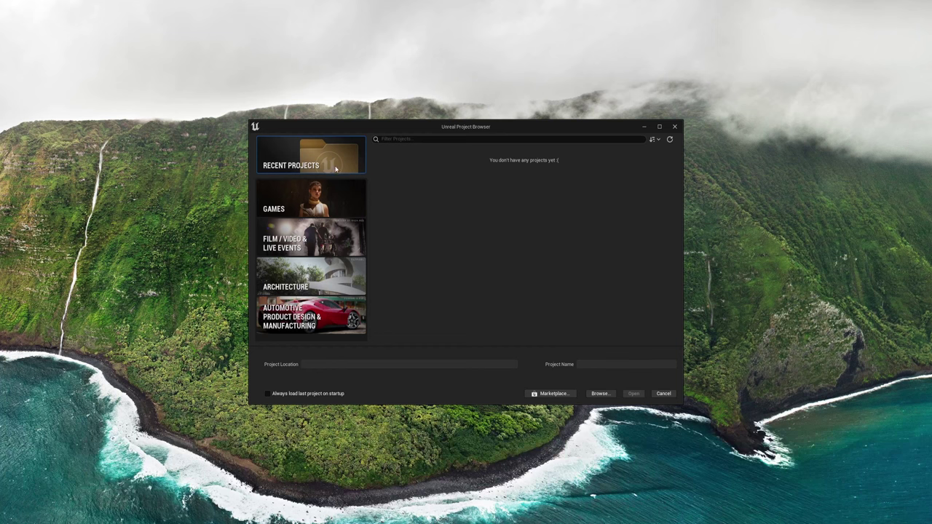
Open the Games templates and step through them with the arrow keys.
left_click(331, 190)
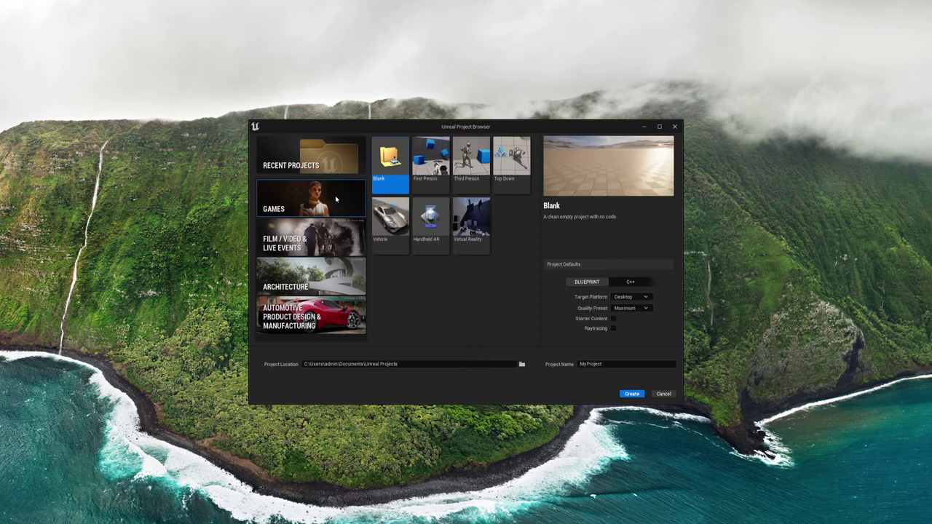
left_click(427, 158)
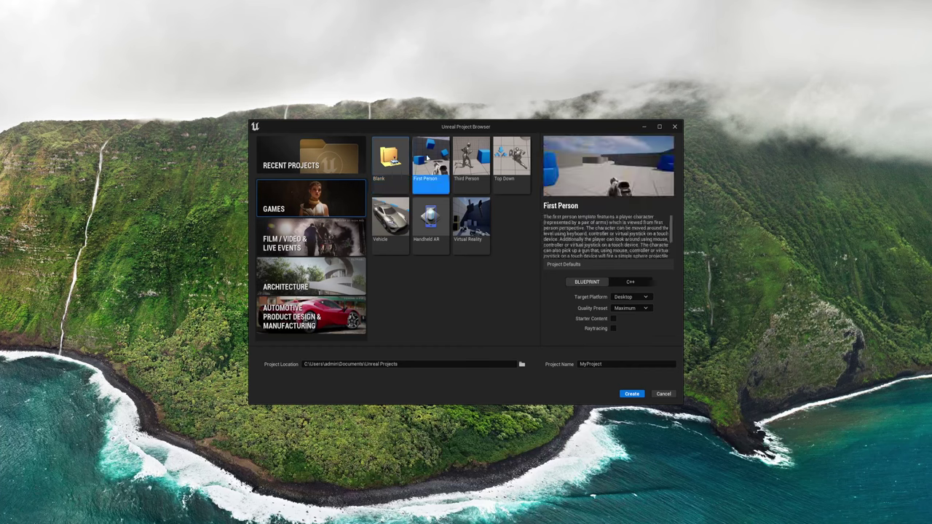
key("Right")
key("Right")
key("Down")
key("Left")
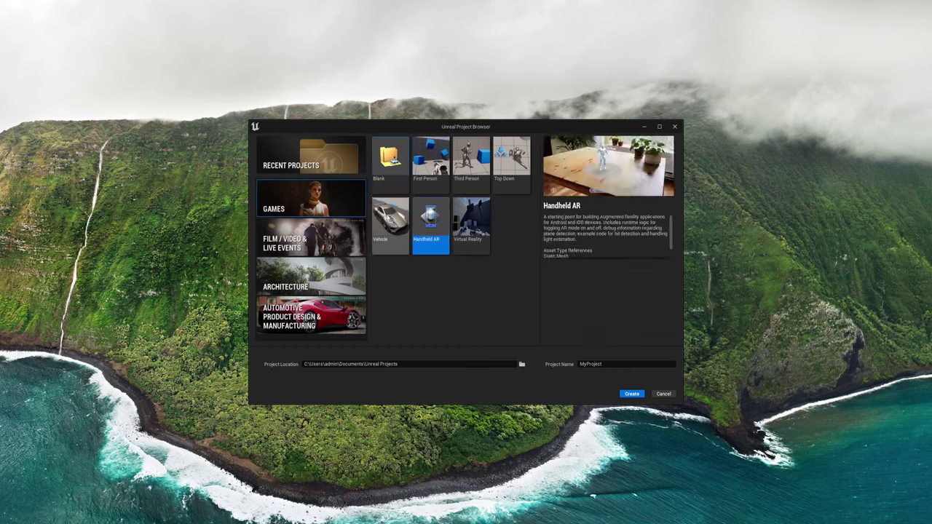
key("Left")
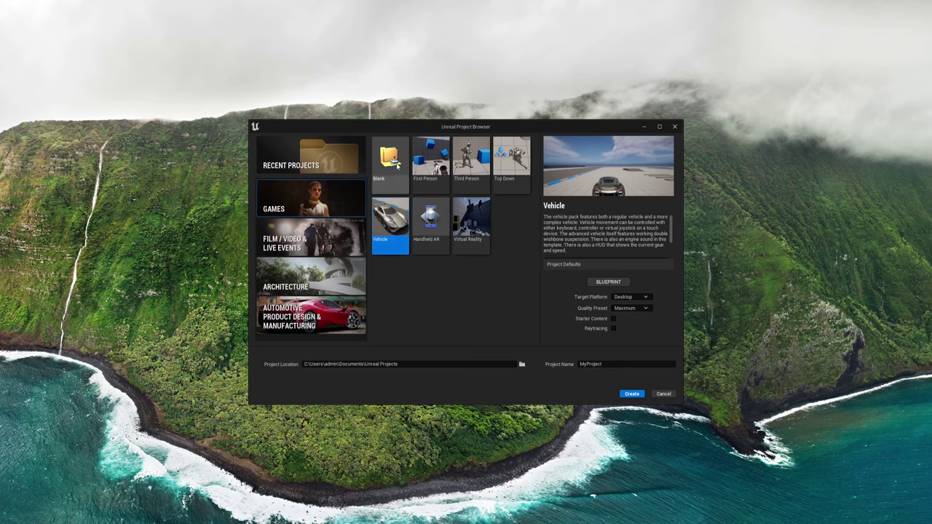
Compare the Blank, First Person, Third Person, Top Down and Vehicle templates.
left_click(397, 165)
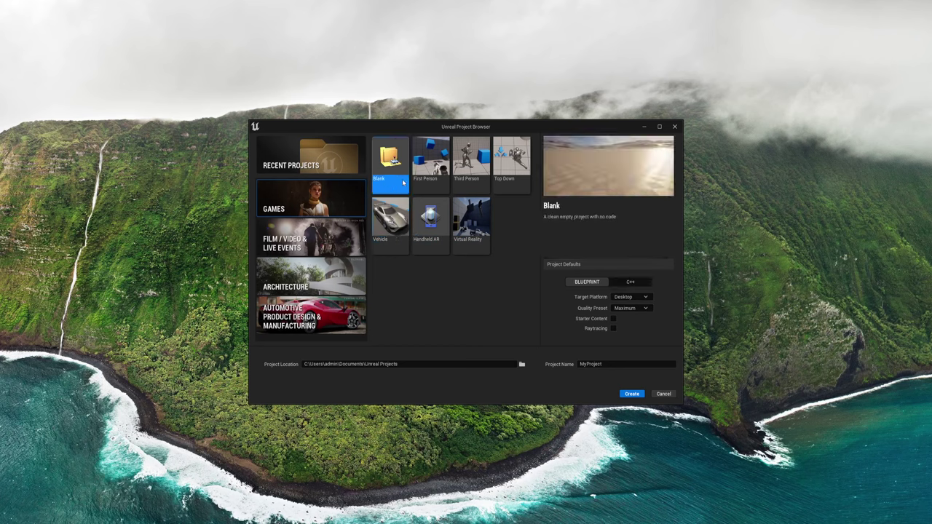
left_click(445, 158)
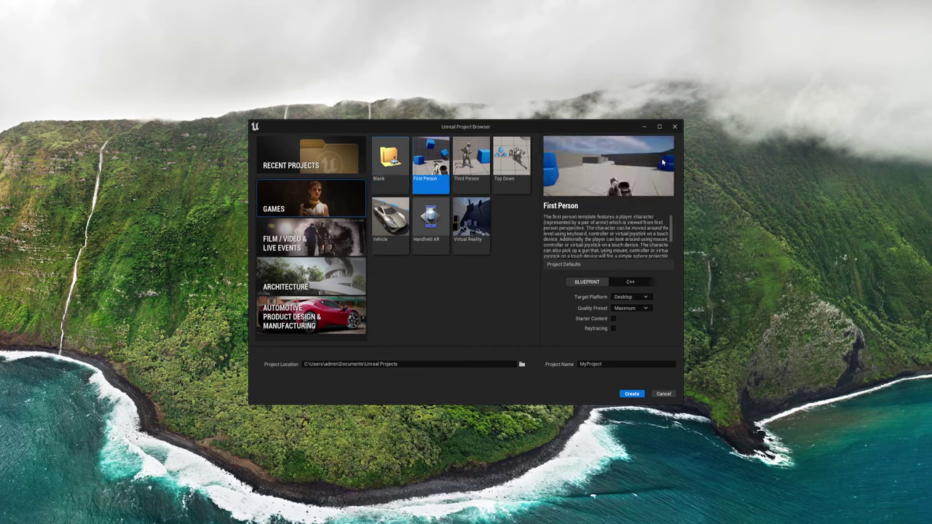
left_click(473, 182)
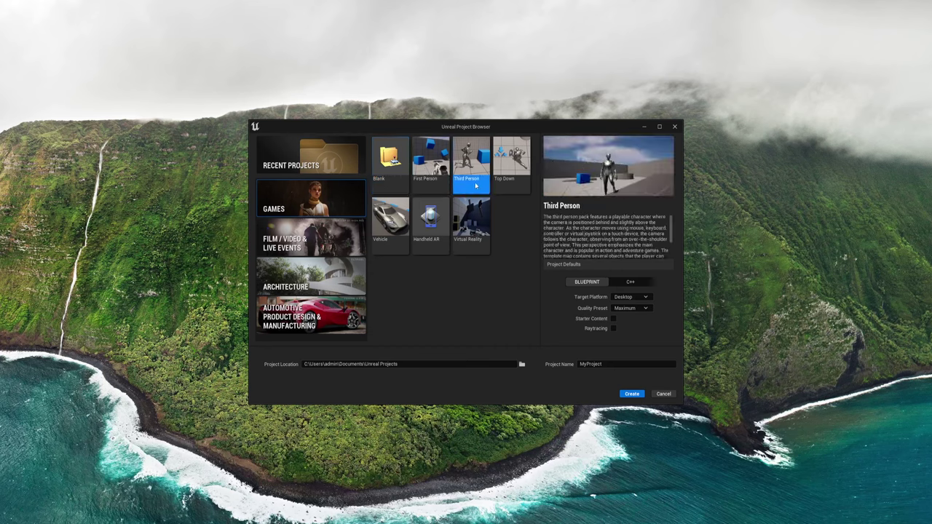
left_click(432, 167)
left_click(464, 166)
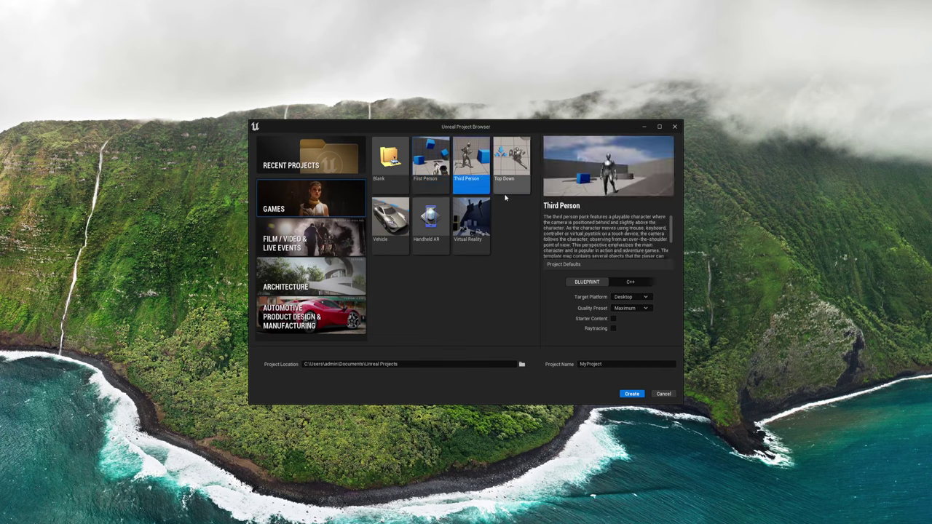
left_click(518, 155)
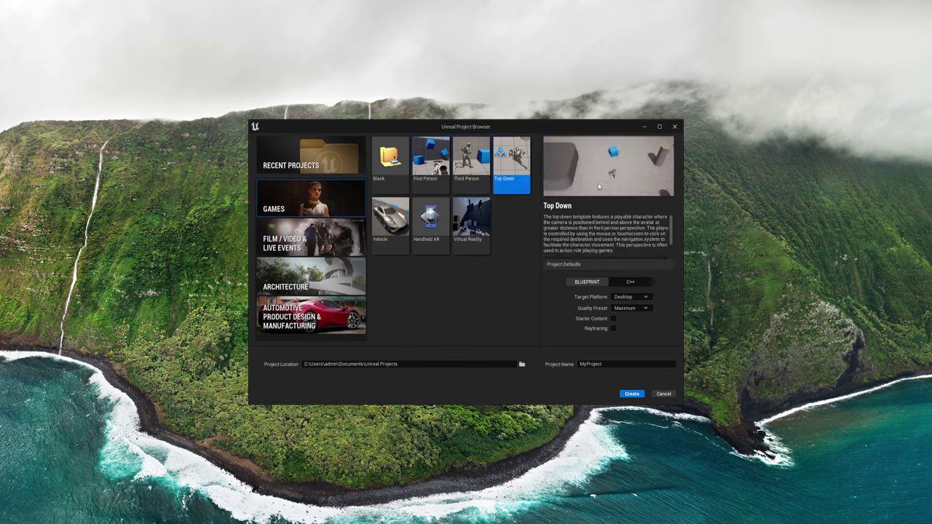
left_click(391, 219)
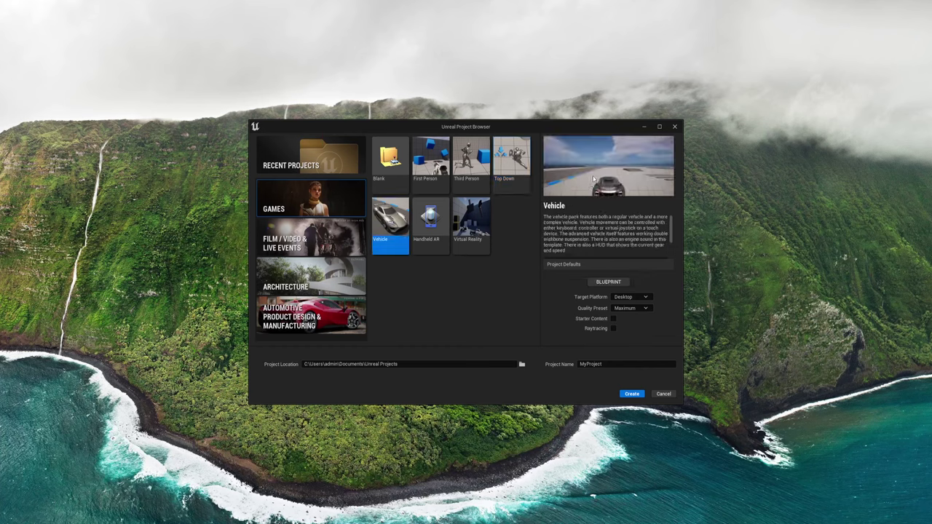
Preview Handheld AR and Virtual Reality, then show the Film / Video & Live Events templates.
left_click(430, 222)
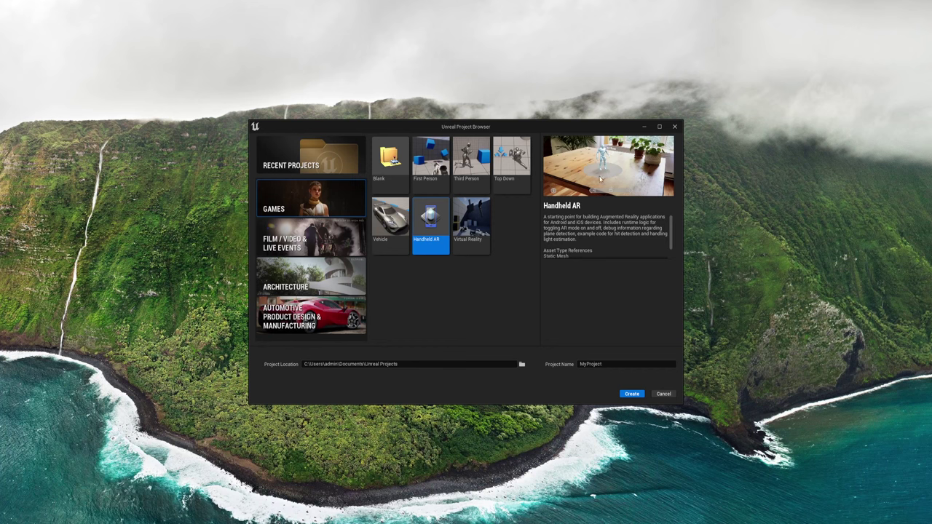
left_click(475, 222)
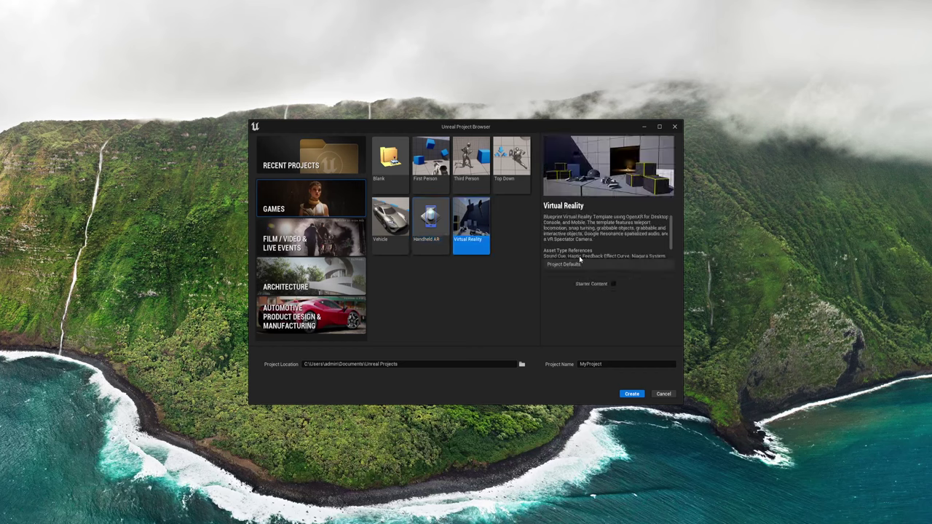
left_click(320, 239)
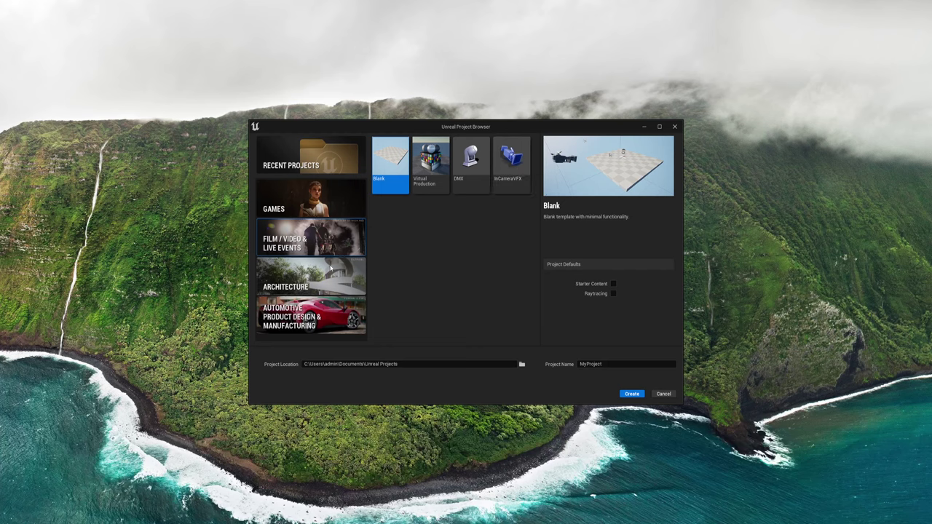
Browse the Architecture and Automotive templates, previewing Photo Studio.
left_click(327, 280)
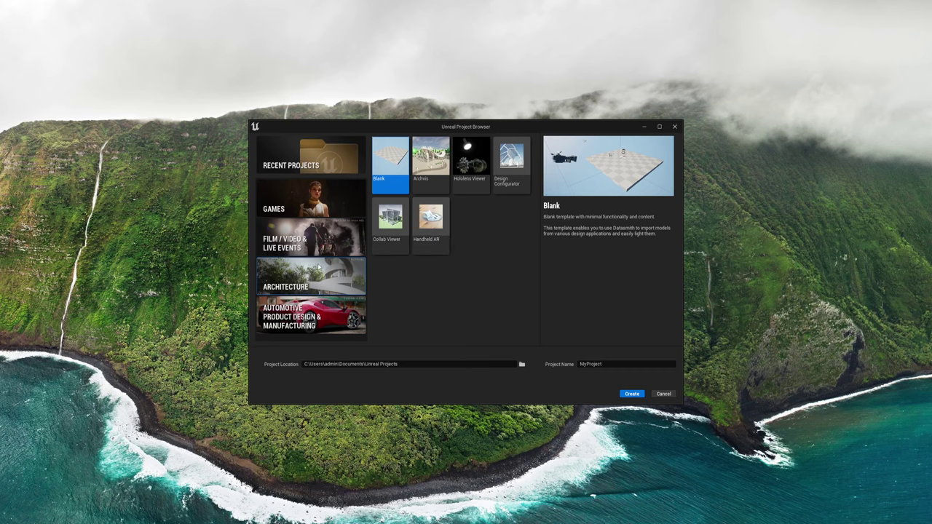
left_click(308, 310)
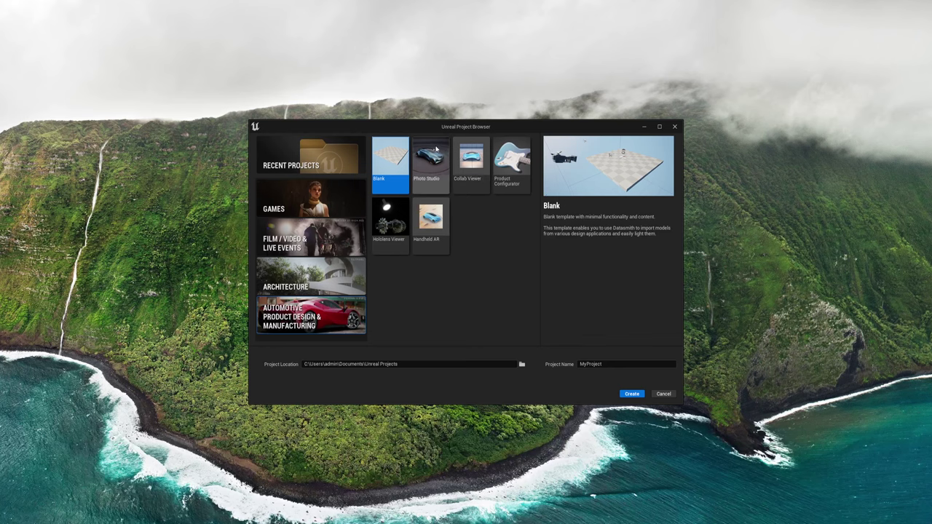
left_click(436, 161)
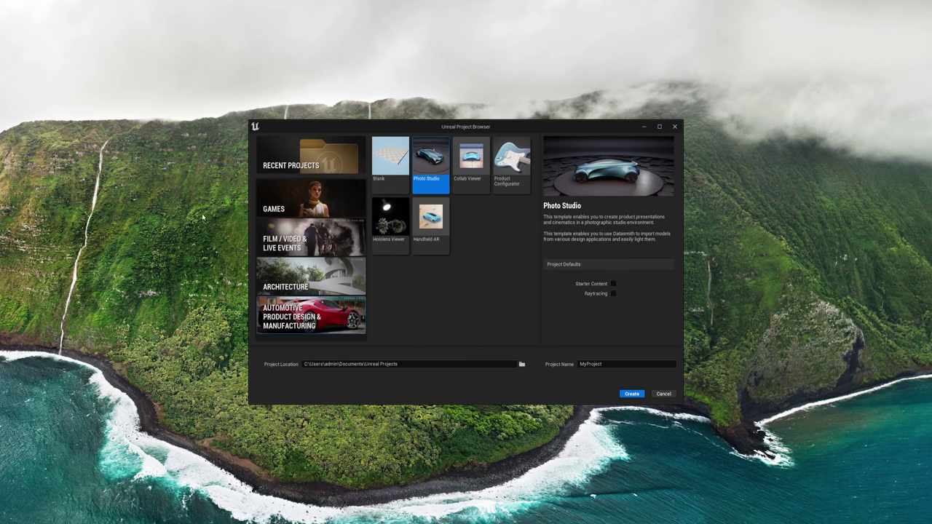
Return to Games, revisit Automotive, then go back to the Games templates.
left_click(311, 198)
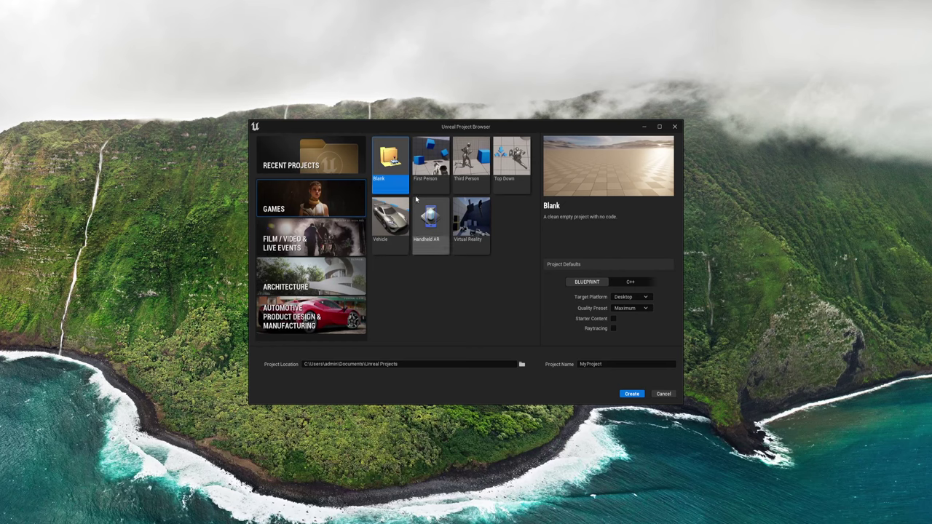
left_click(347, 300)
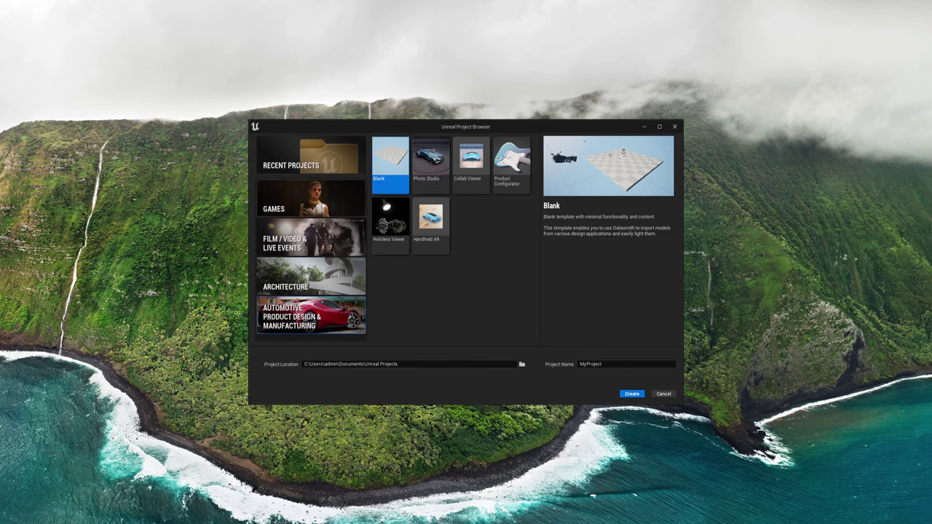
left_click(287, 195)
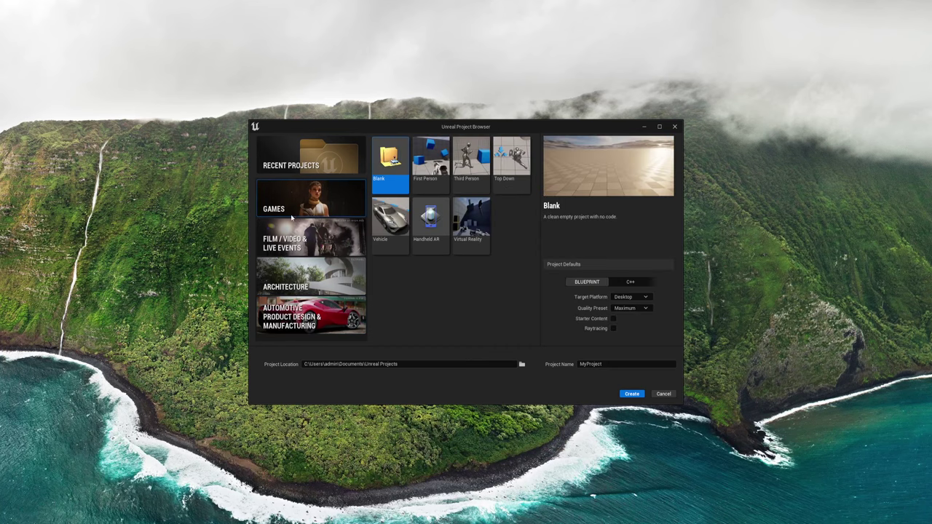
Select the Third Person template and toggle the project type between C++ and Blueprint.
left_click(478, 156)
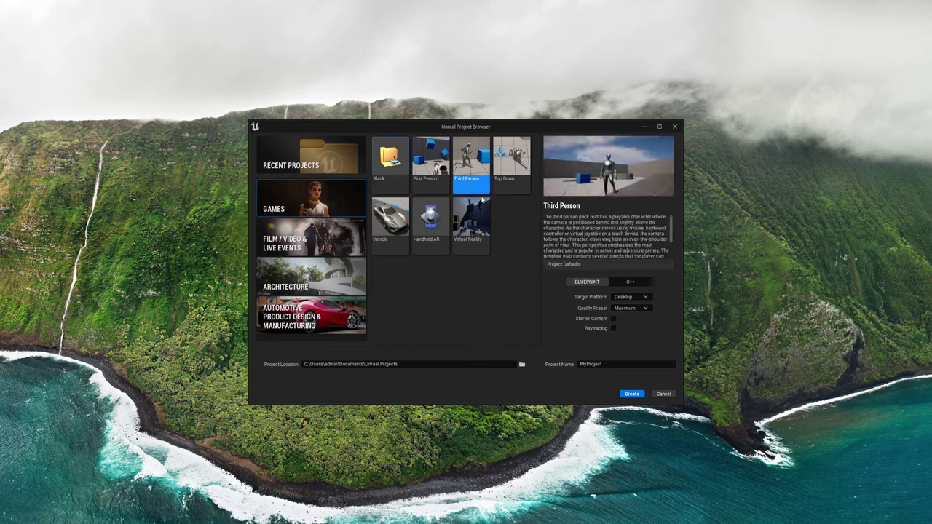
left_click(628, 282)
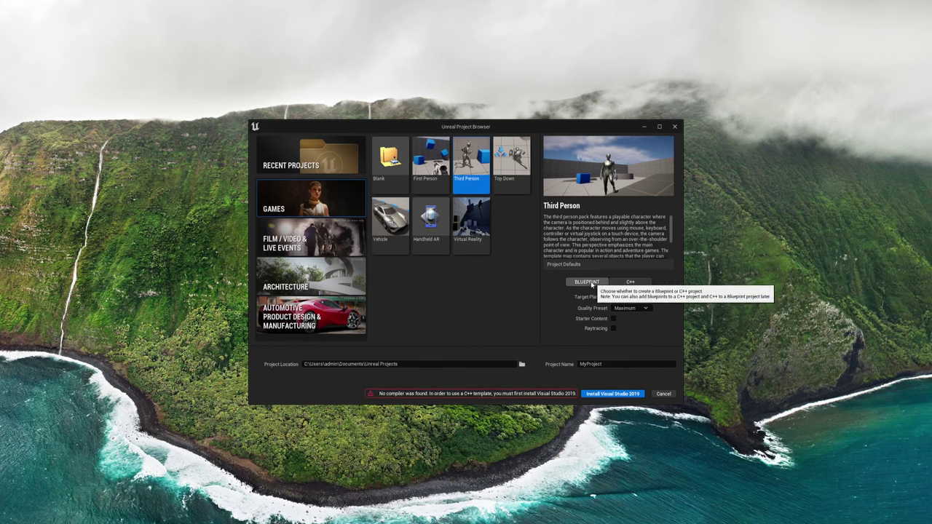
left_click(595, 284)
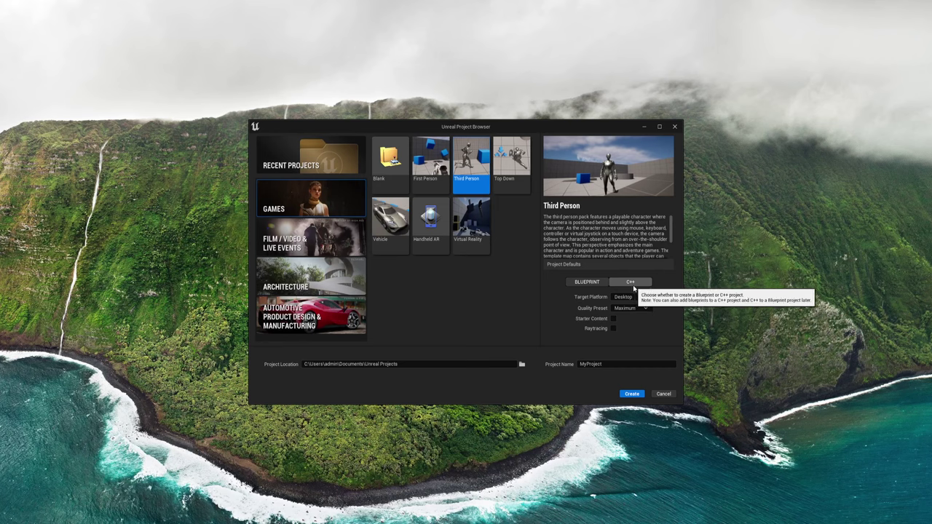
left_click(632, 284)
left_click(619, 298)
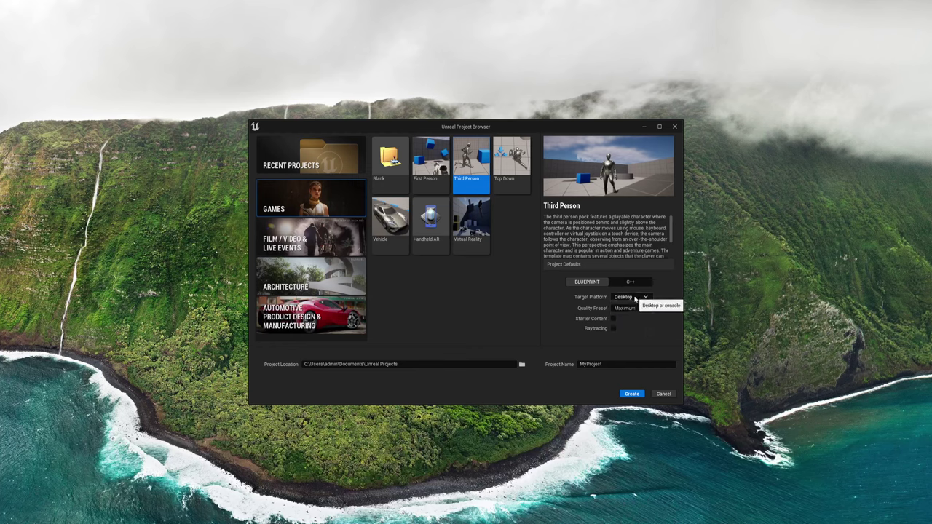
Try the Mobile target platform with the Scalable quality preset.
left_click(638, 295)
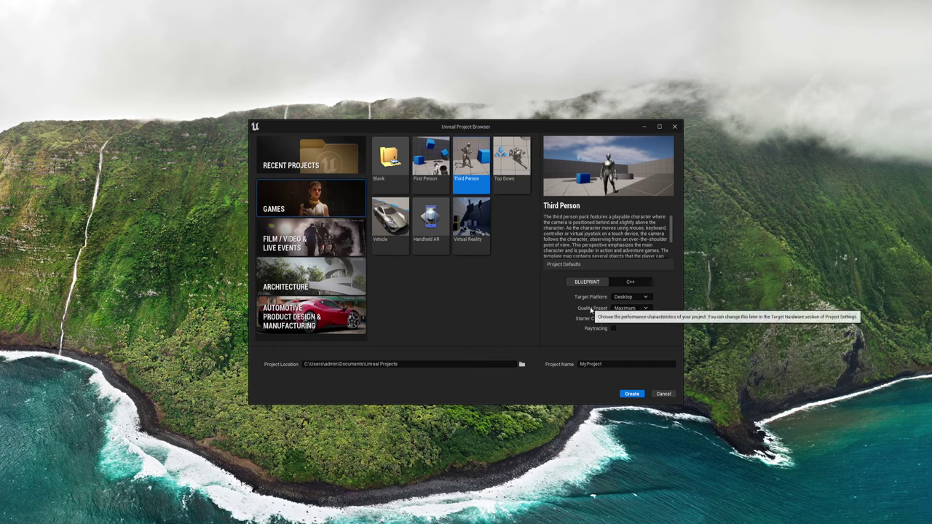
left_click(625, 309)
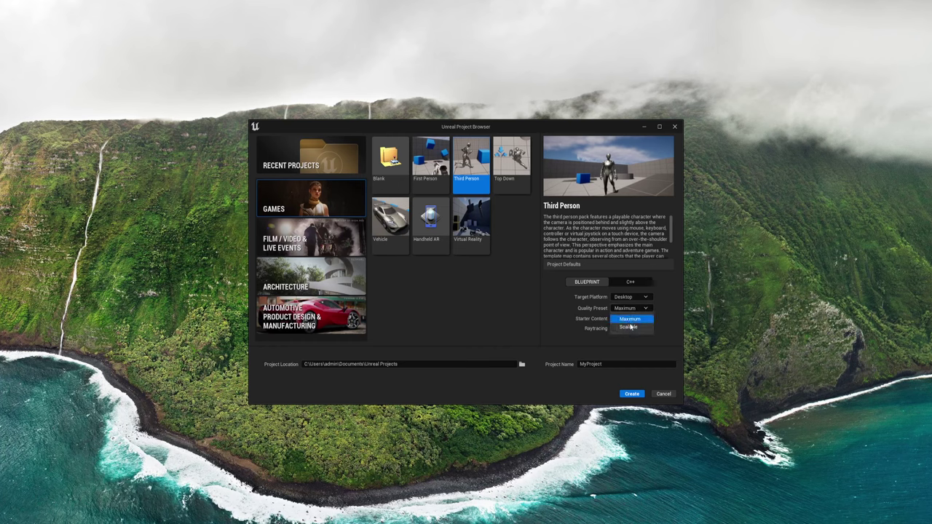
left_click(629, 327)
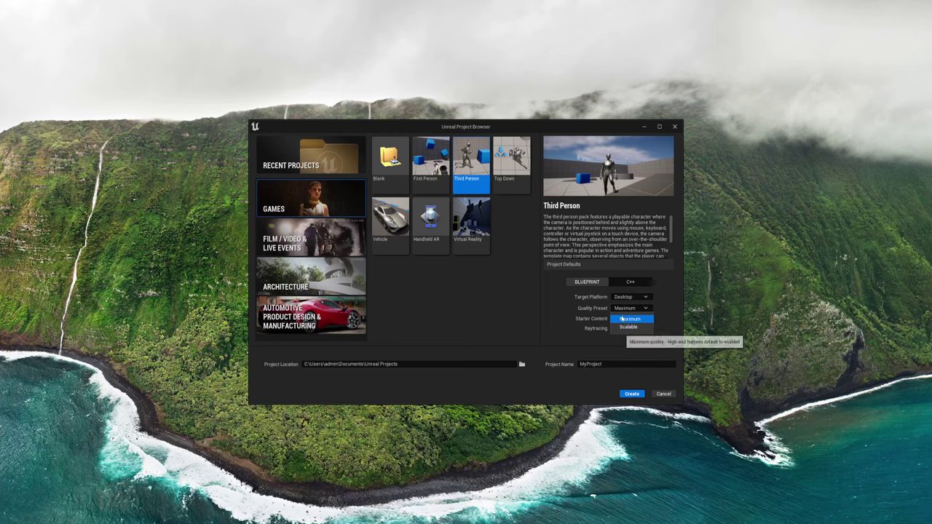
left_click(631, 298)
left_click(625, 317)
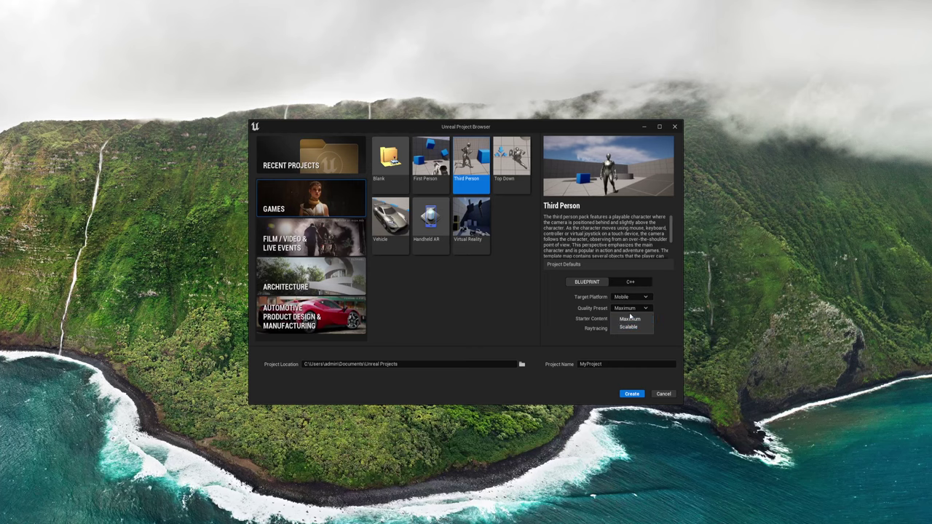
left_click(631, 308)
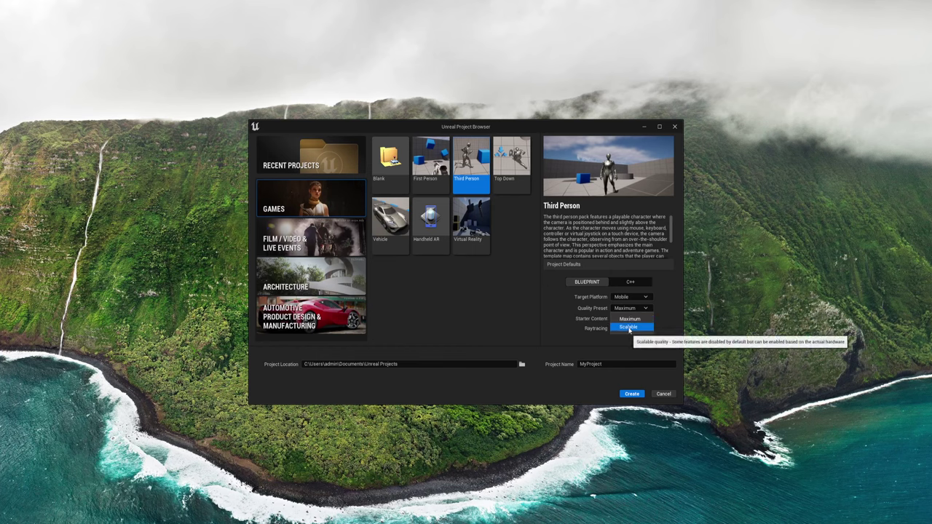
left_click(630, 329)
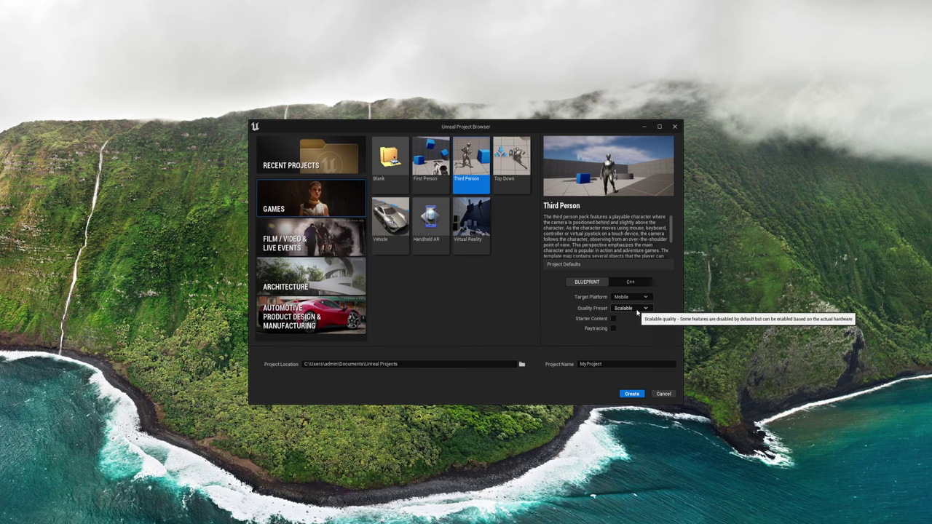
Restore Maximum quality and Desktop target, and include Starter Content.
left_click(632, 308)
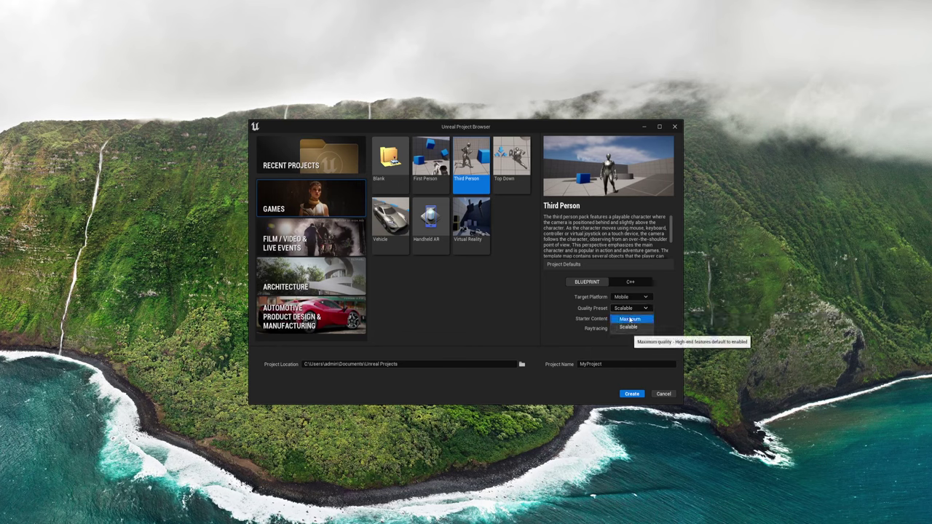
left_click(630, 319)
left_click(631, 297)
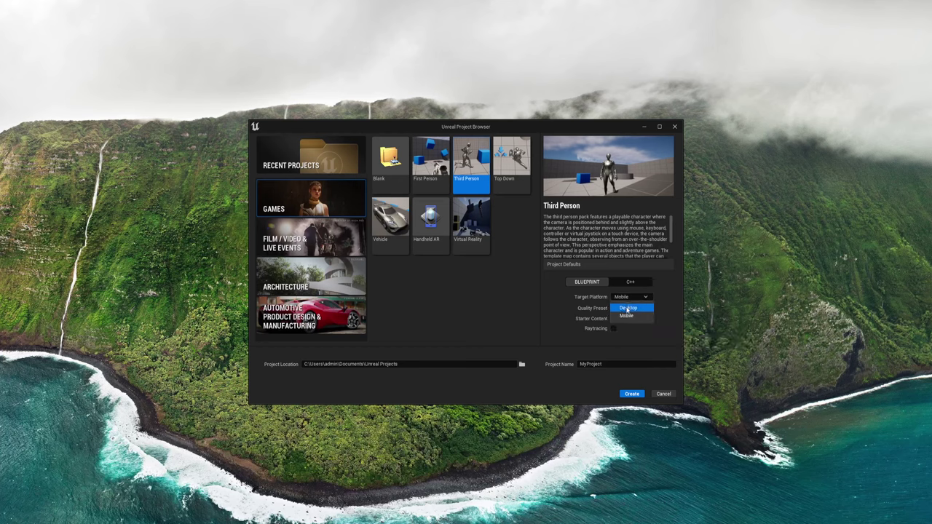
left_click(626, 308)
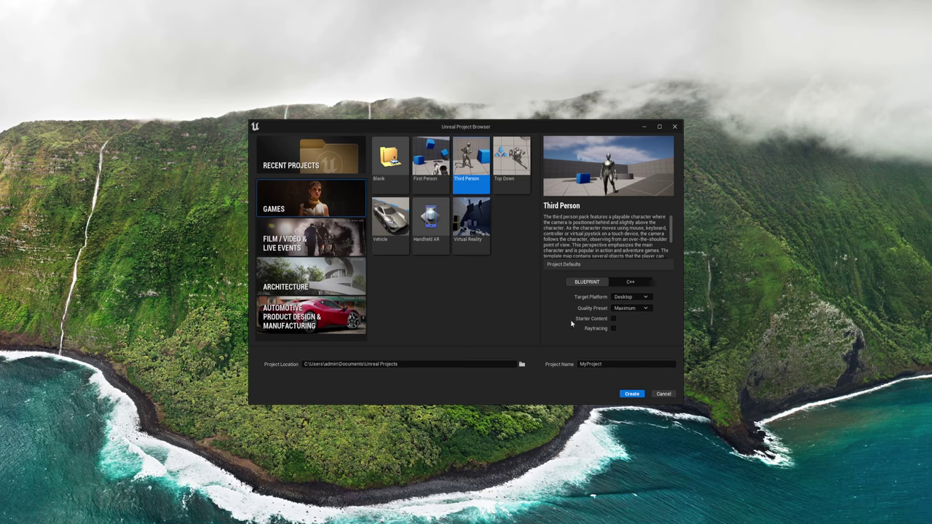
left_click(614, 320)
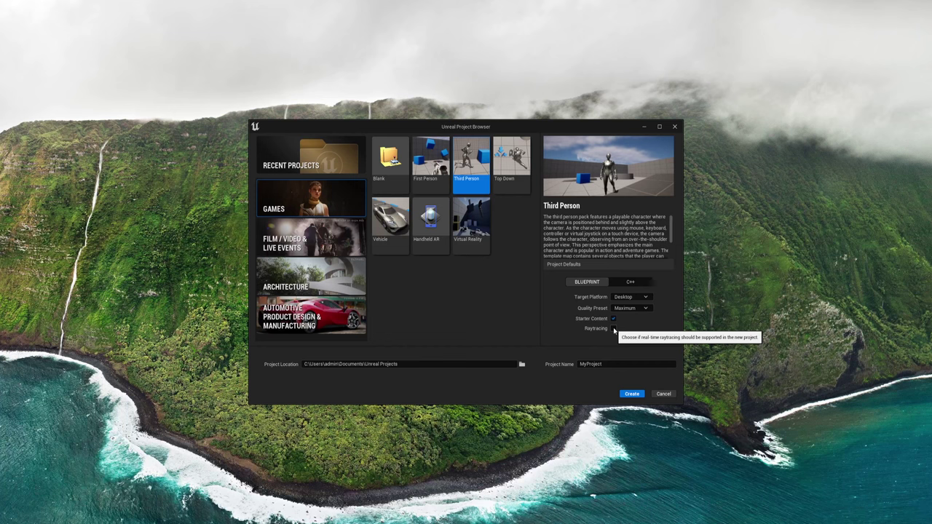
Replace the default project name with TEST_UE5, fixing typos and removing the invalid %.
left_click(626, 365)
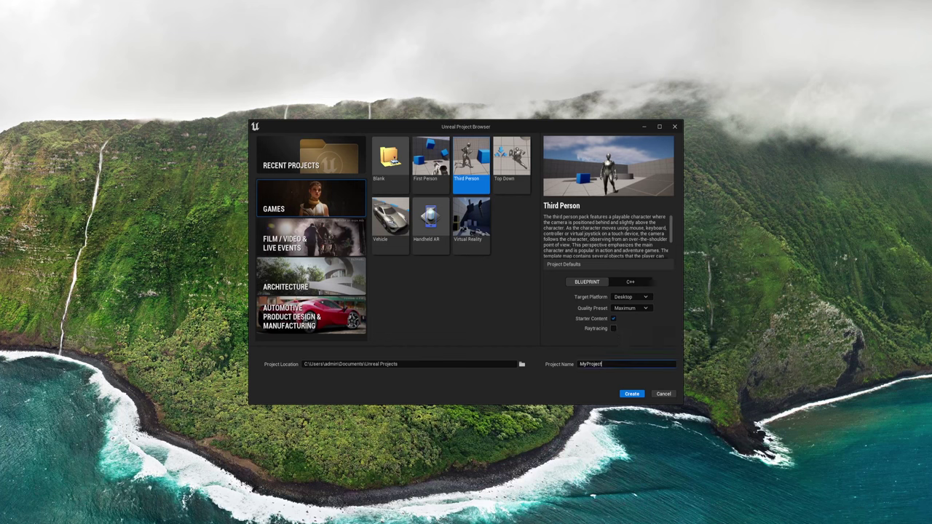
key("BackSpace")
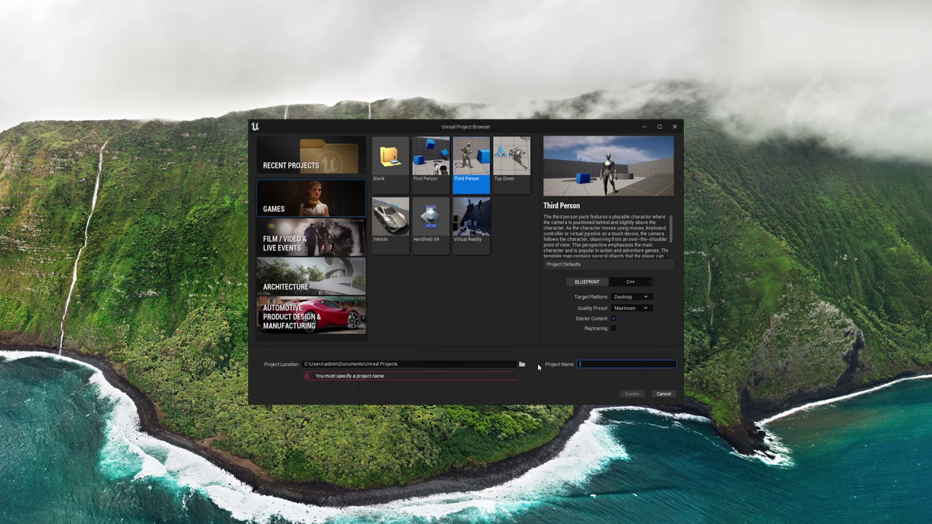
type("EY4")
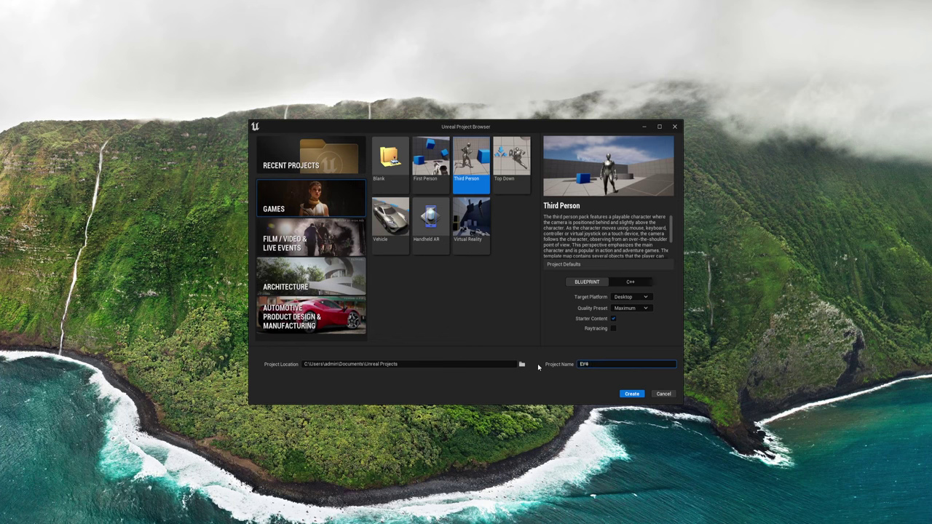
key("BackSpace")
key("BackSpace")
key("BackSpace")
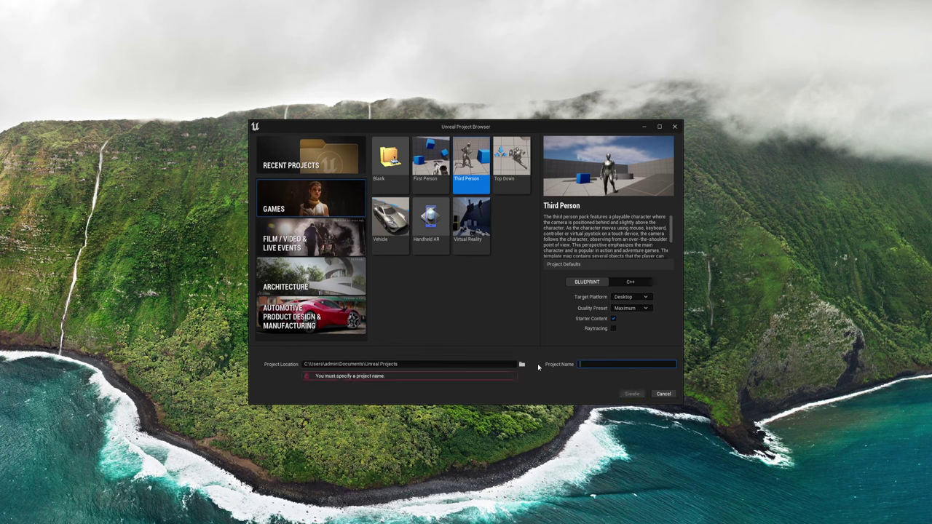
type("TEA")
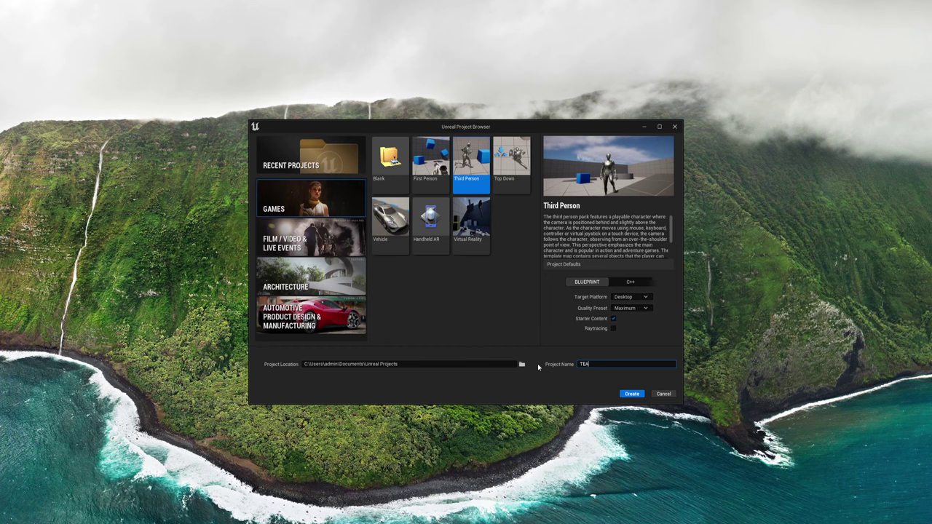
type("T")
key("BackSpace")
key("BackSpace")
type("sT")
key("BackSpace")
key("BackSpace")
type("ST_")
type("UE")
type("%")
key("BackSpace")
key("BackSpace")
type("%")
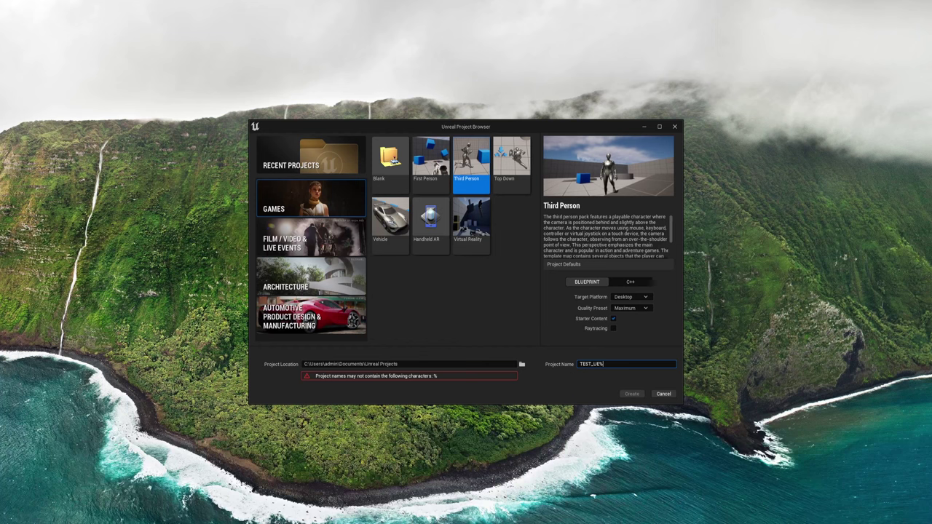
key("shift+Left")
type("5")
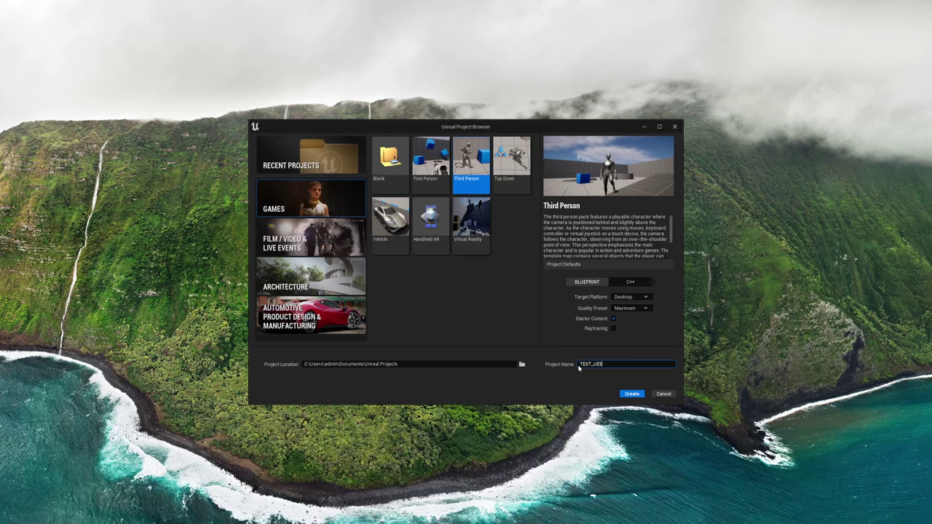
type("5")
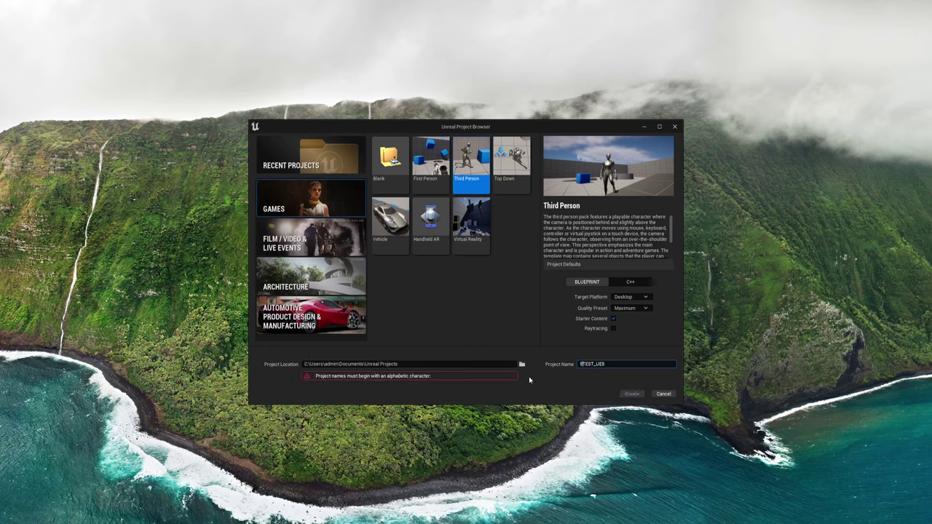
key("BackSpace")
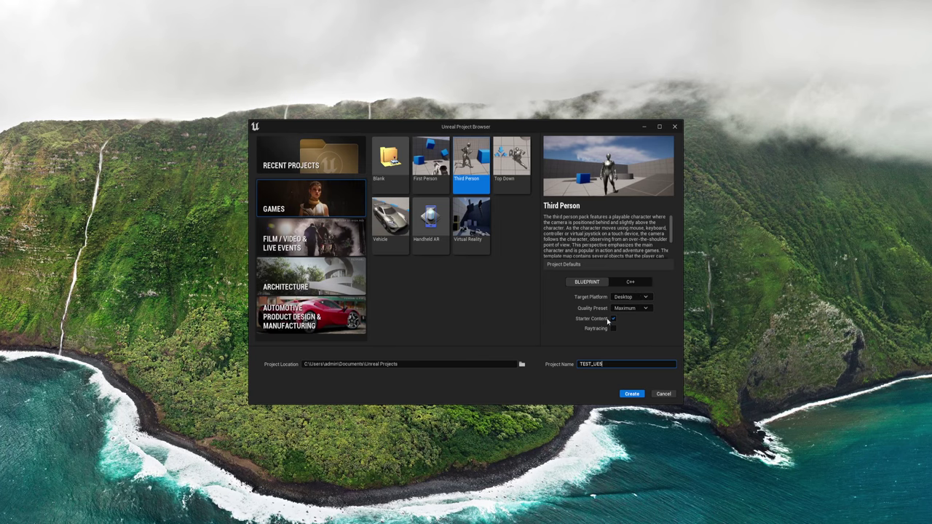
Create the TEST_UE5 Third Person project, update its out-of-date project file and dismiss the plugins notice.
left_click(630, 394)
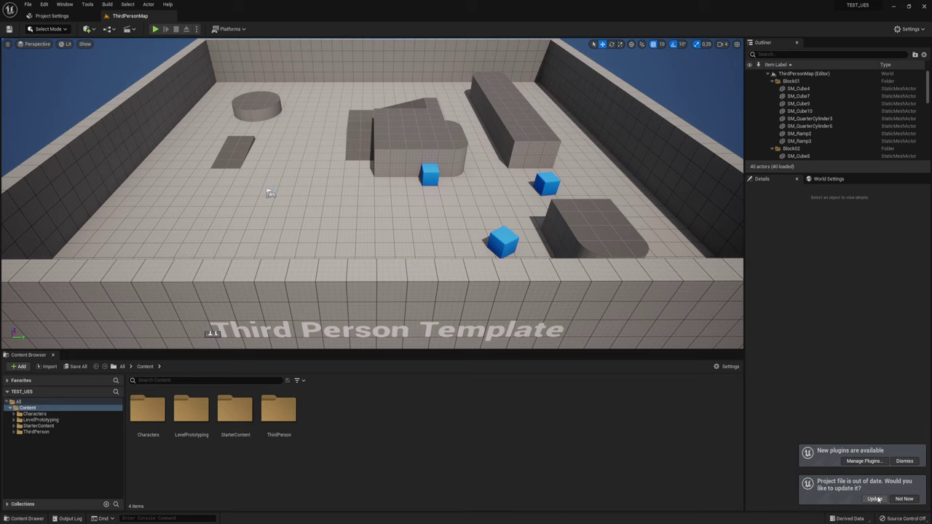
left_click(876, 499)
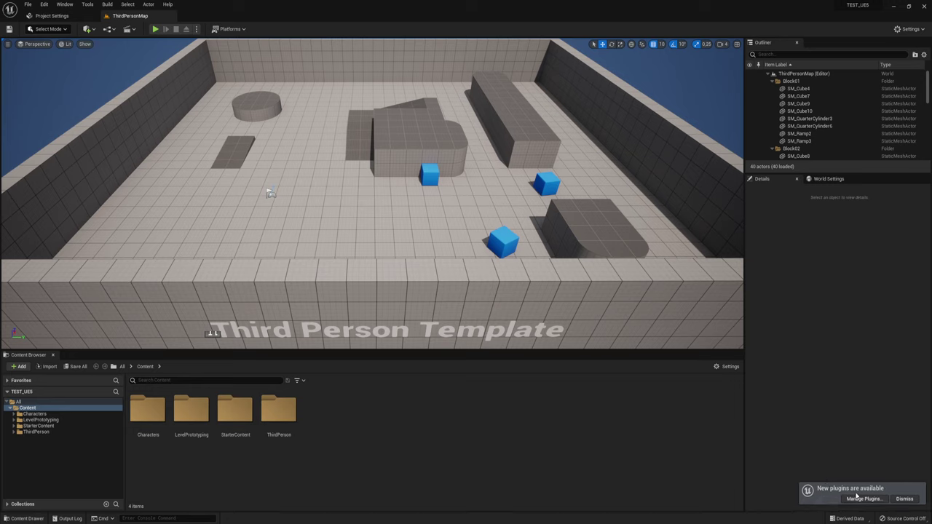
left_click(910, 500)
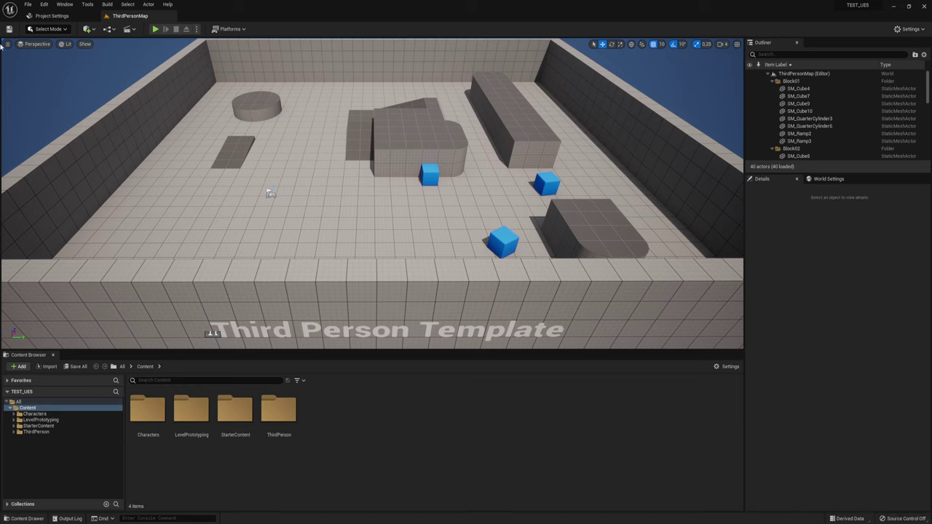
left_click(44, 5)
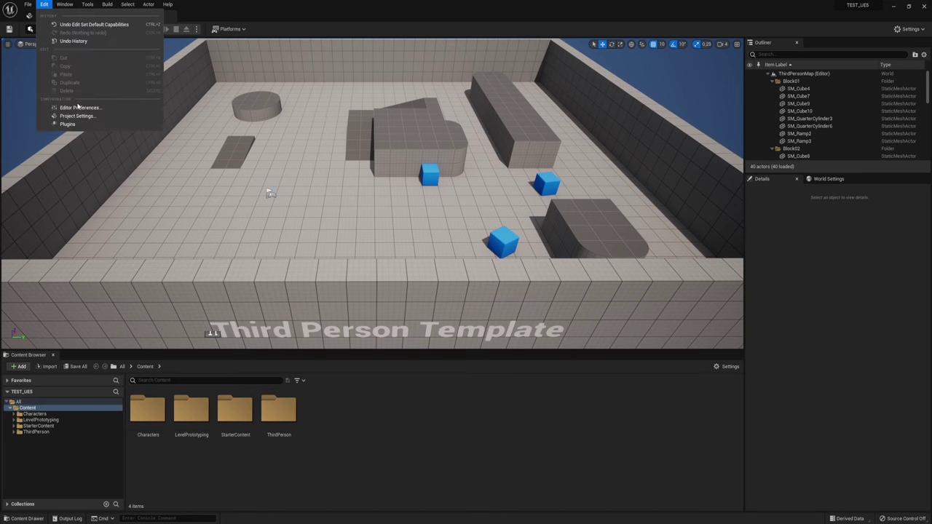
left_click(67, 124)
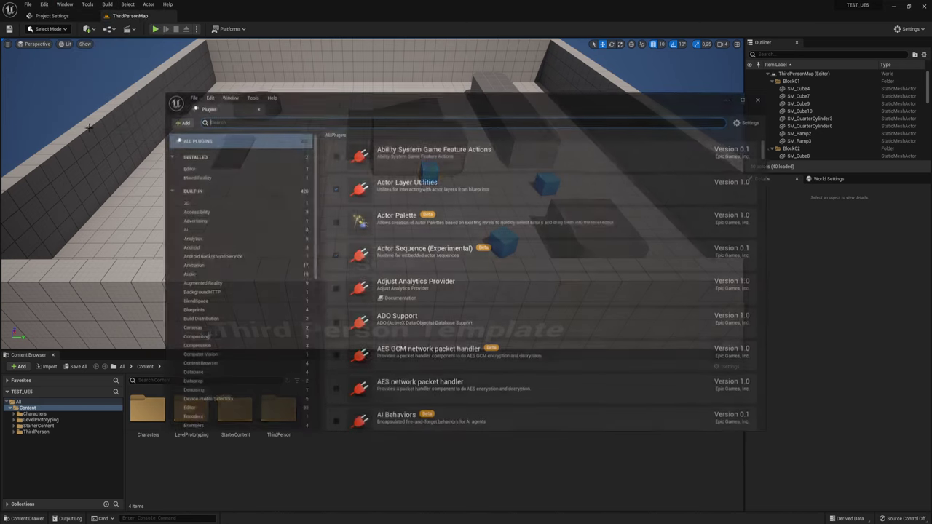
left_click_drag(357, 102, 310, 63)
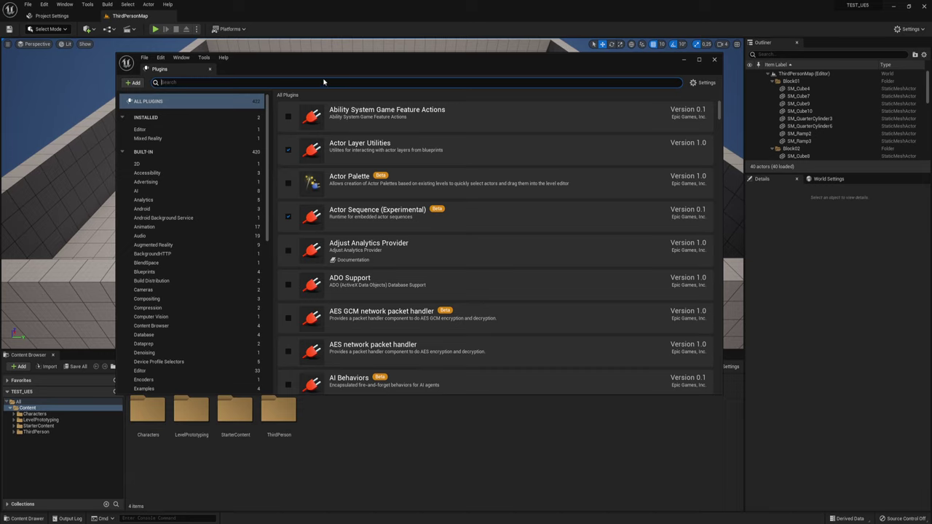
scroll(217, 172, "down", 3)
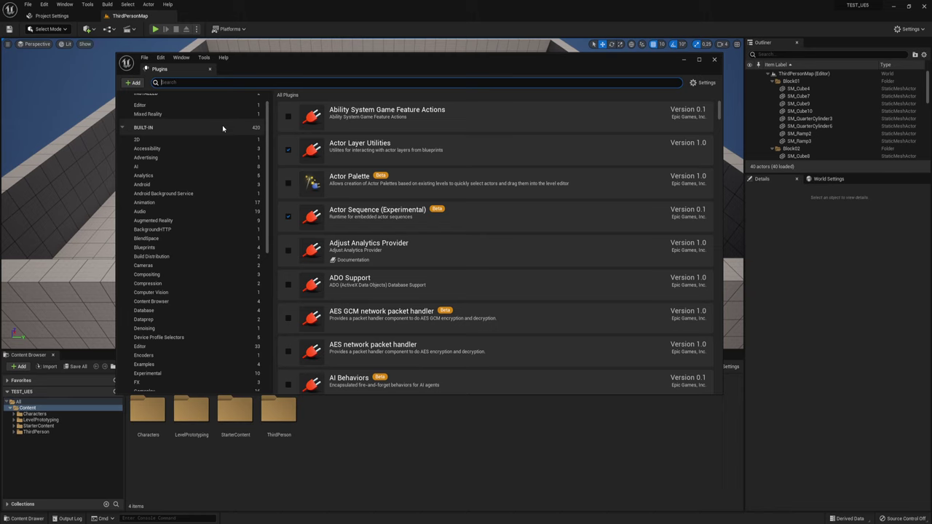
left_click(714, 61)
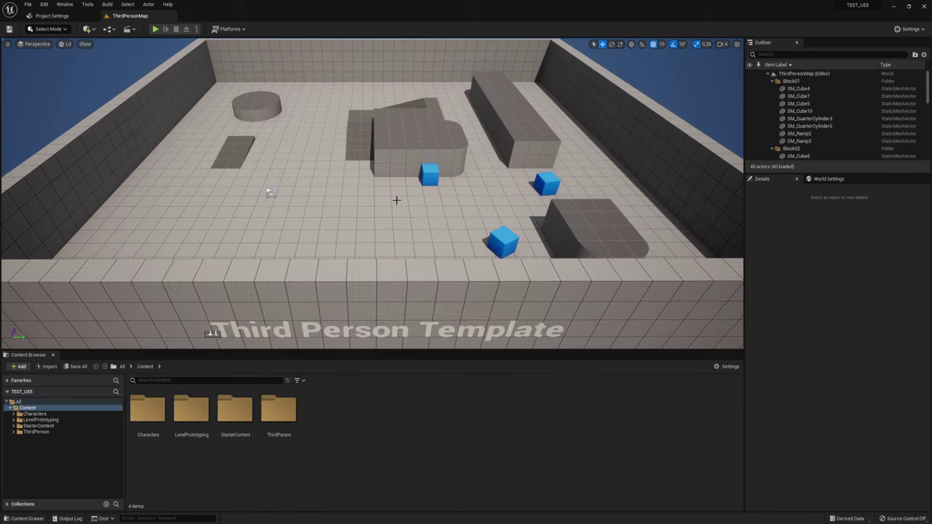
Pull the camera back, play-test ThirdPersonMap running the mannequin forward, then stop to resume editing.
right_click_drag(407, 220, 397, 244)
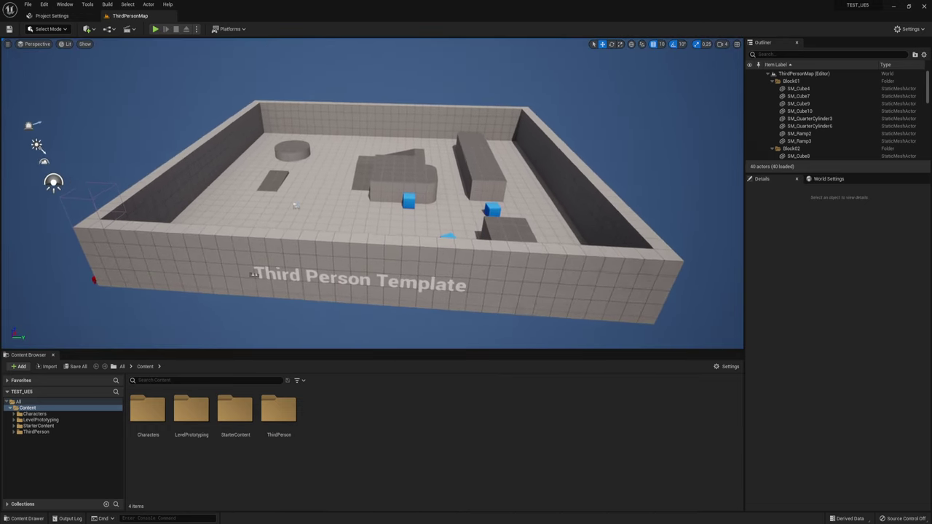
left_click(155, 29)
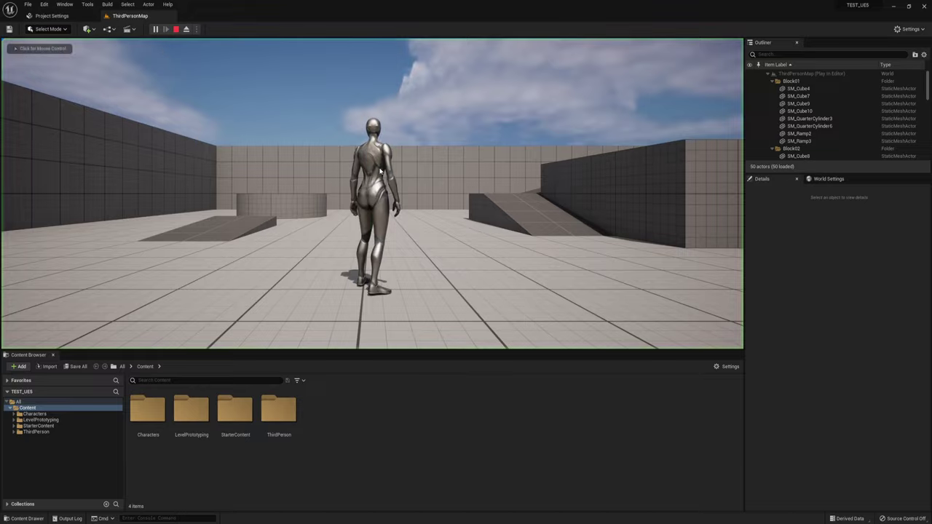
key("w")
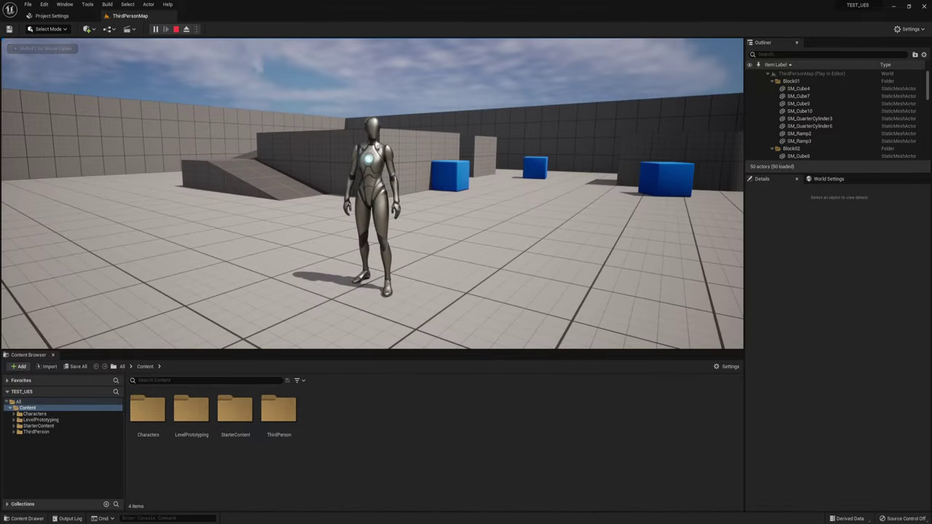
key("Escape")
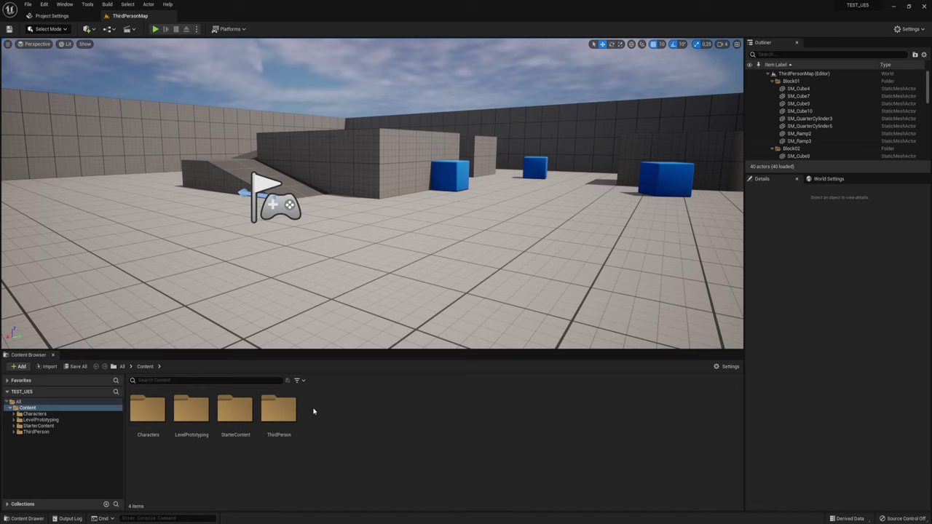
double_click(147, 405)
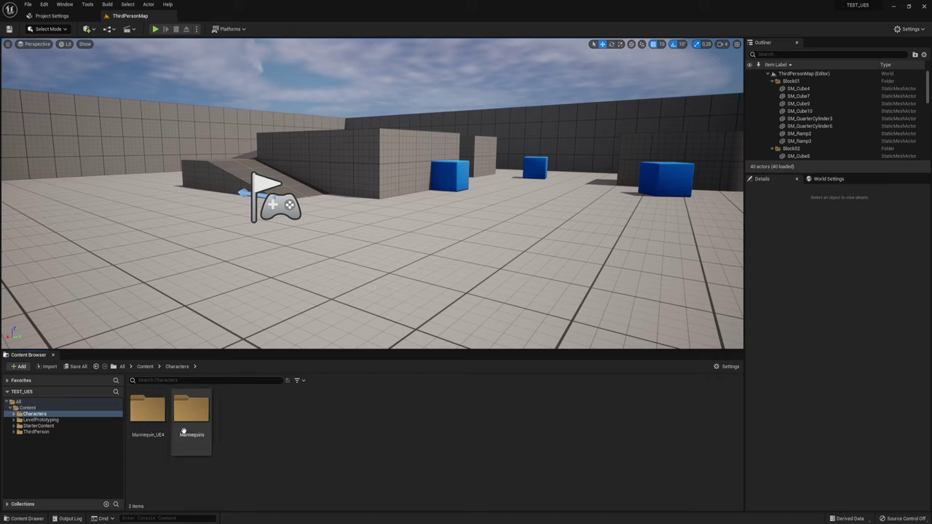
left_click(145, 366)
double_click(232, 414)
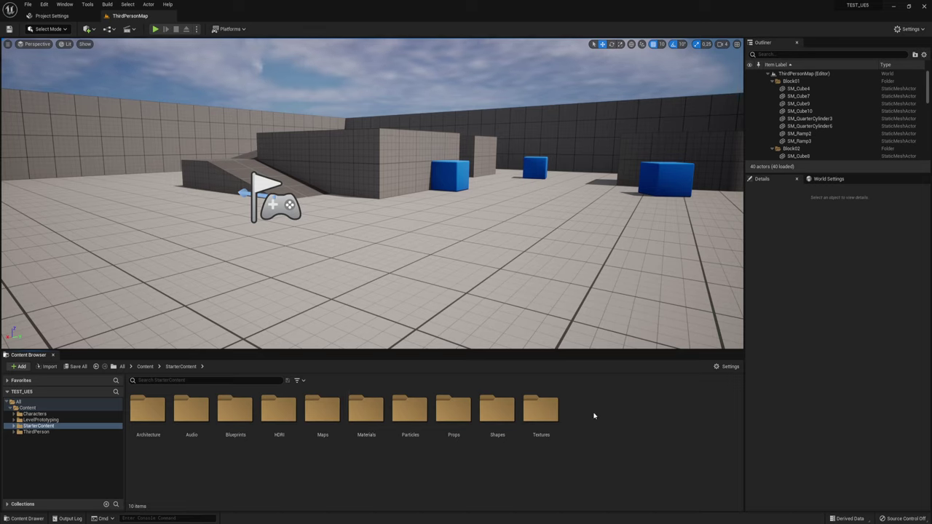
left_click(150, 366)
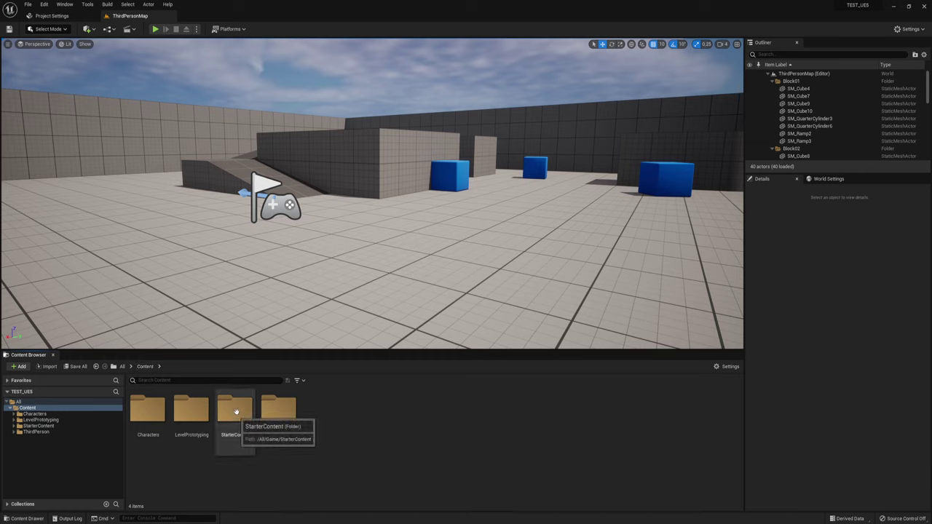
left_click(159, 416)
double_click(159, 417)
left_click(155, 416)
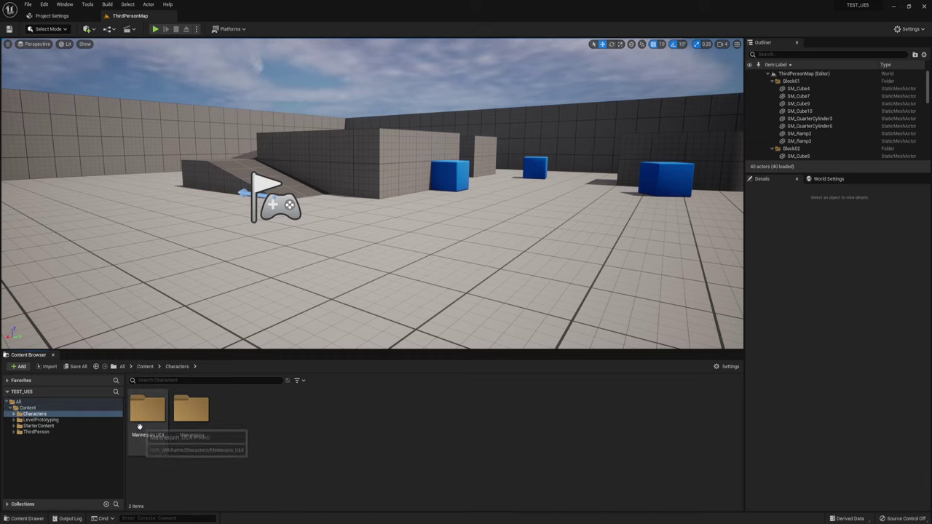
double_click(156, 416)
left_click(151, 416)
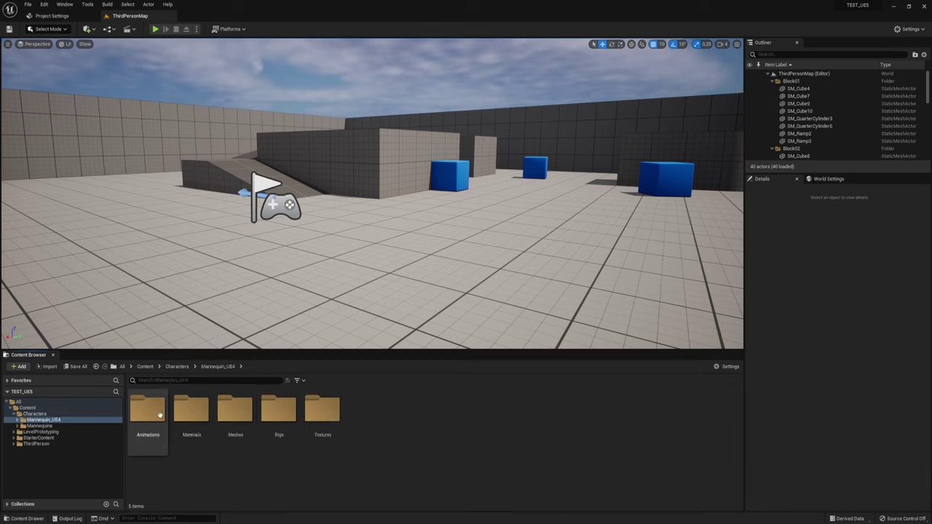
double_click(151, 415)
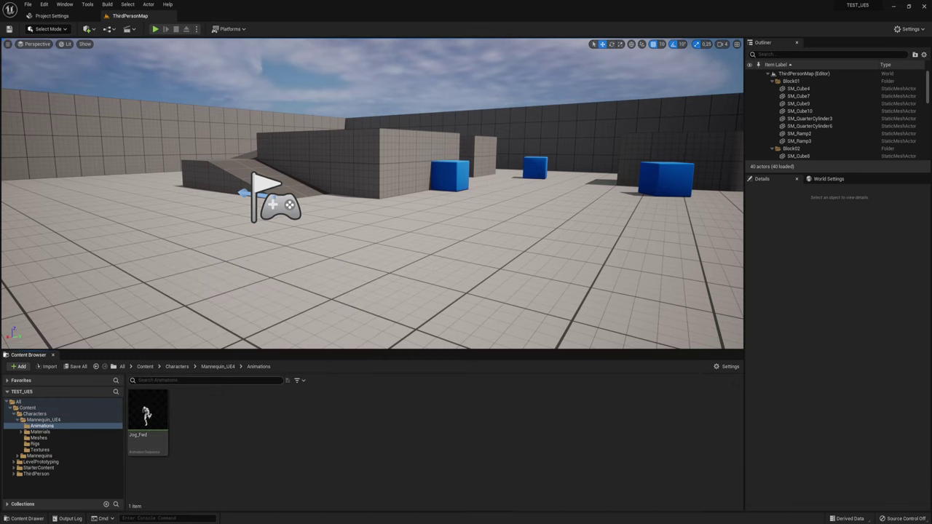
left_click(219, 367)
left_click(190, 415)
double_click(191, 415)
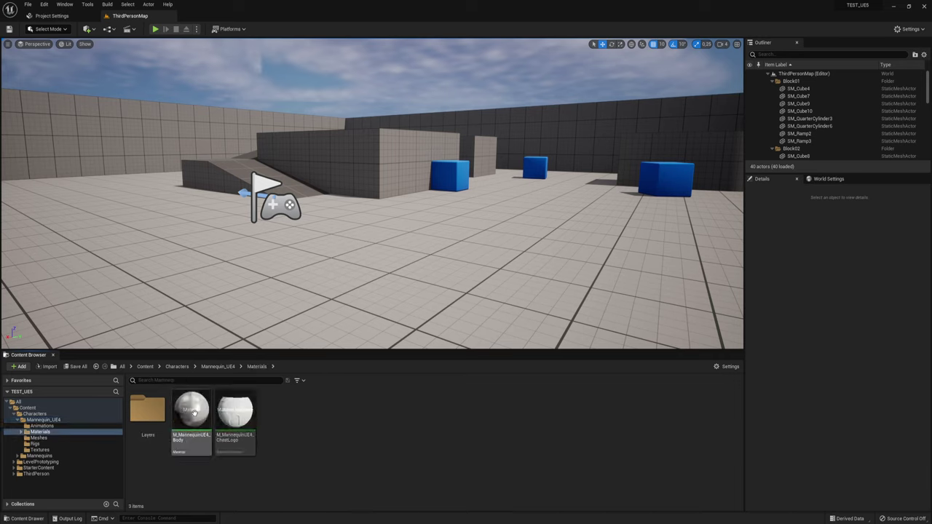
left_click(218, 367)
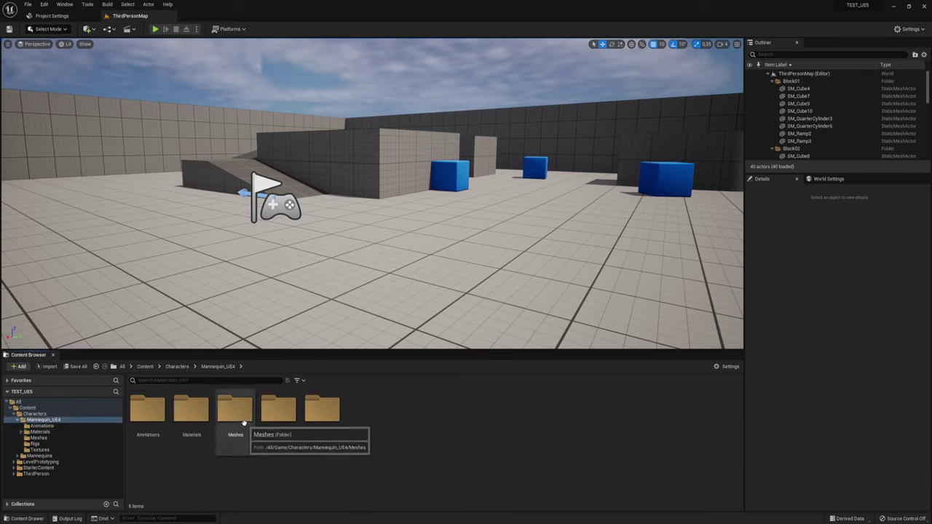
double_click(233, 422)
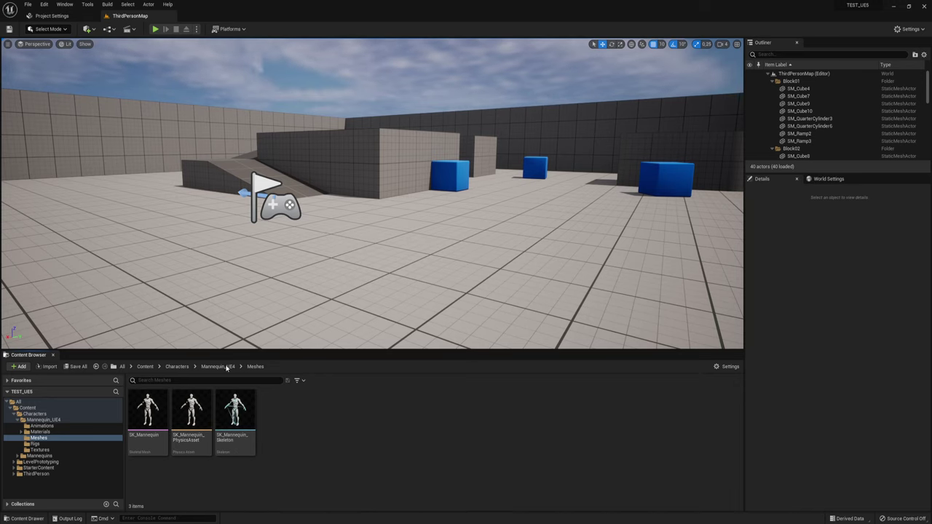
left_click(177, 367)
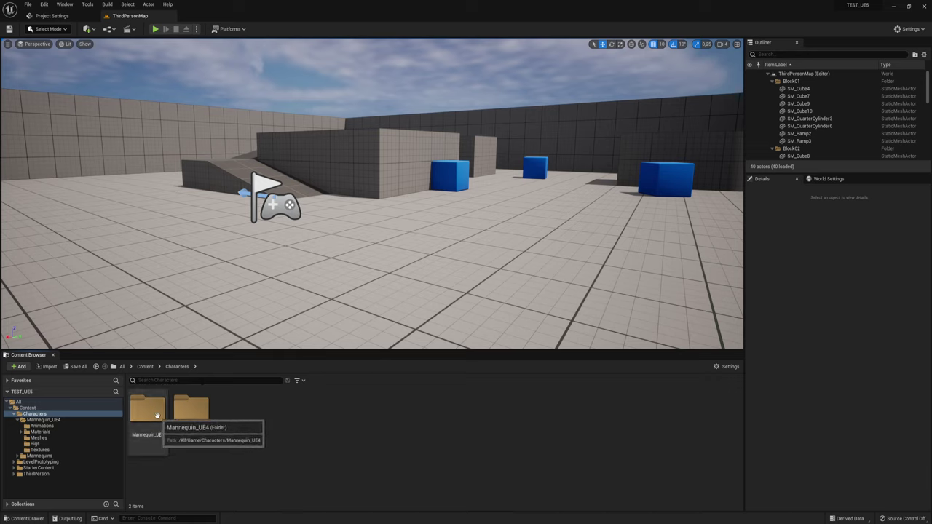
left_click(188, 410)
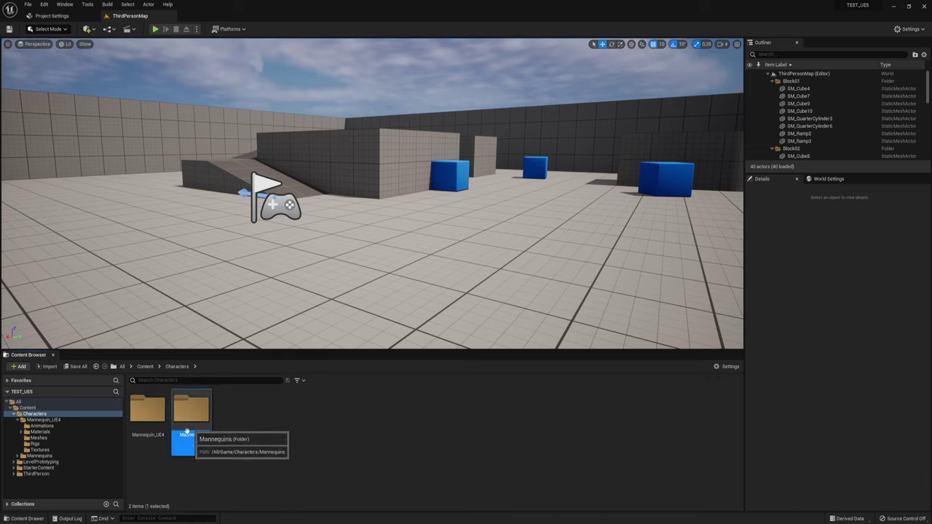
double_click(196, 413)
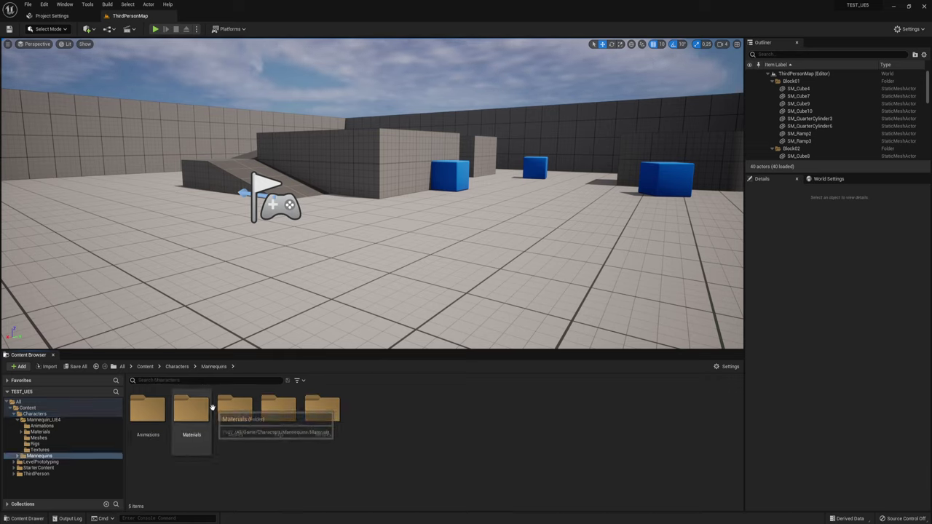
double_click(246, 411)
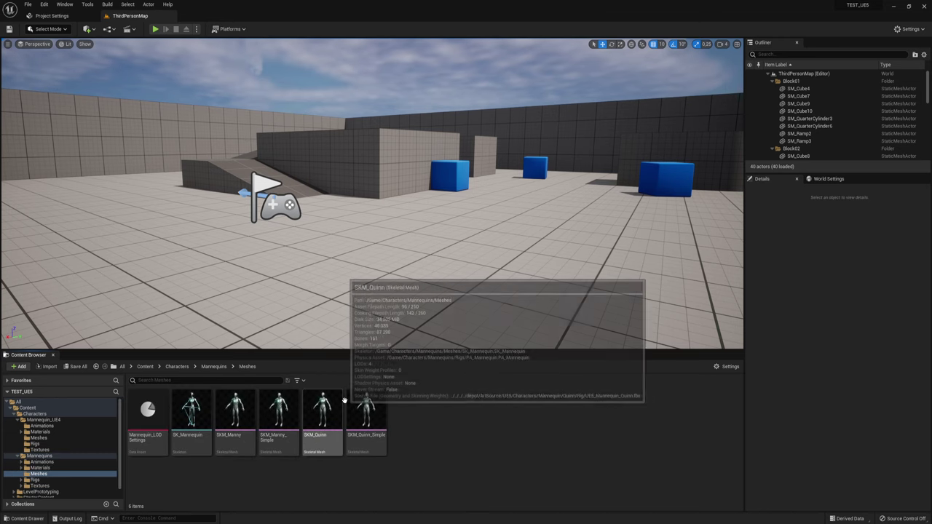
left_click(234, 402)
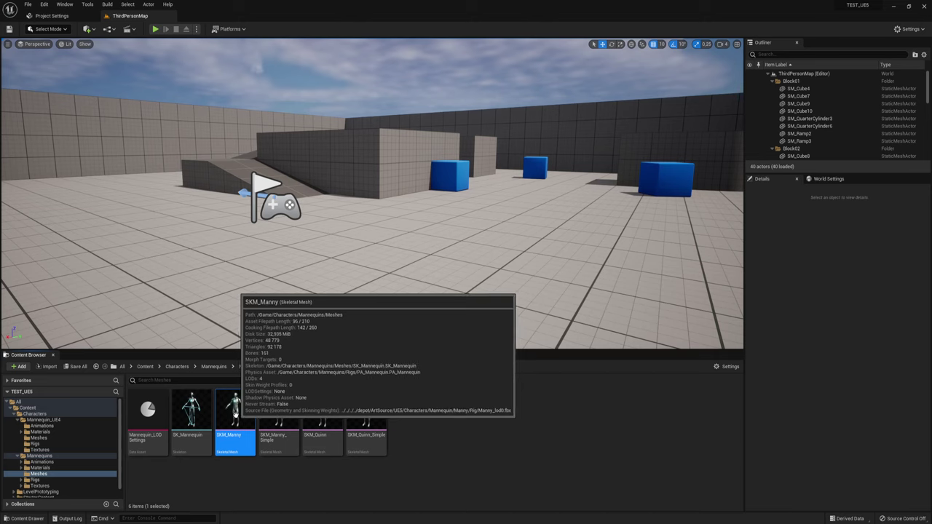
left_click(327, 409)
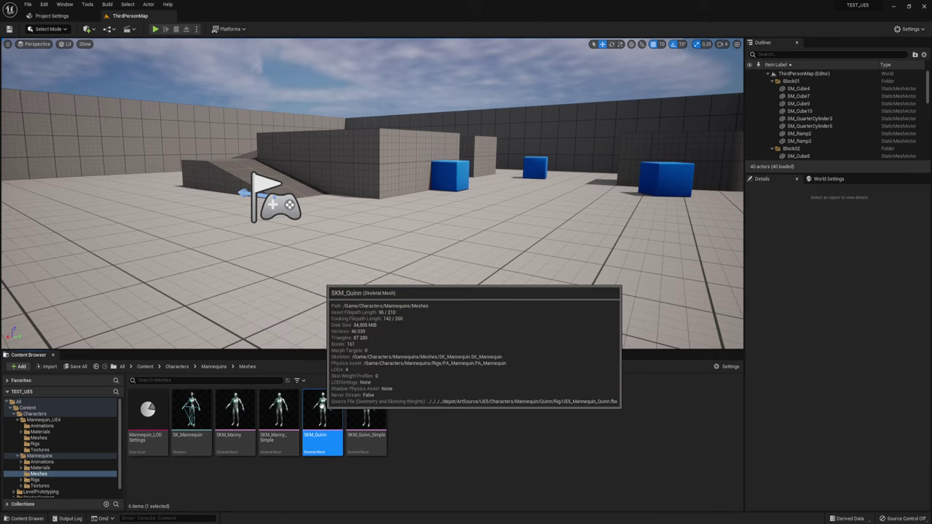
left_click(246, 402)
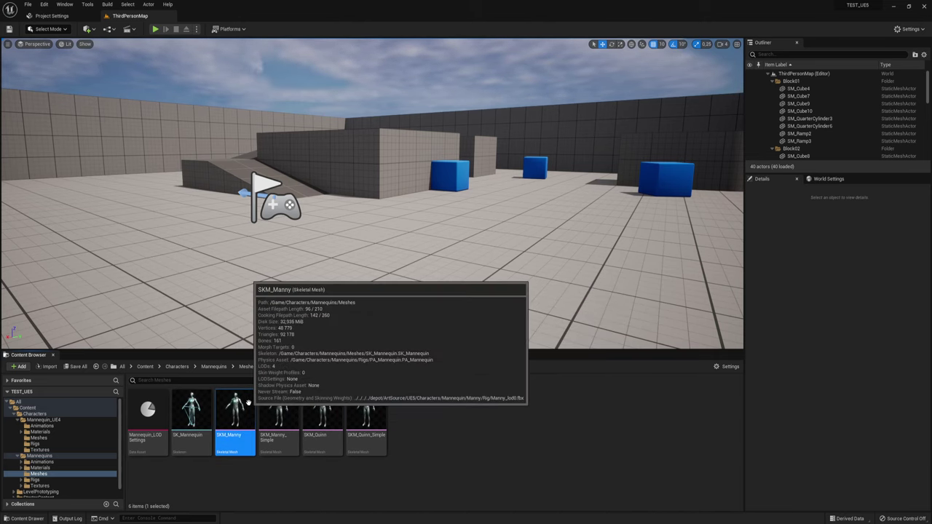
double_click(247, 403)
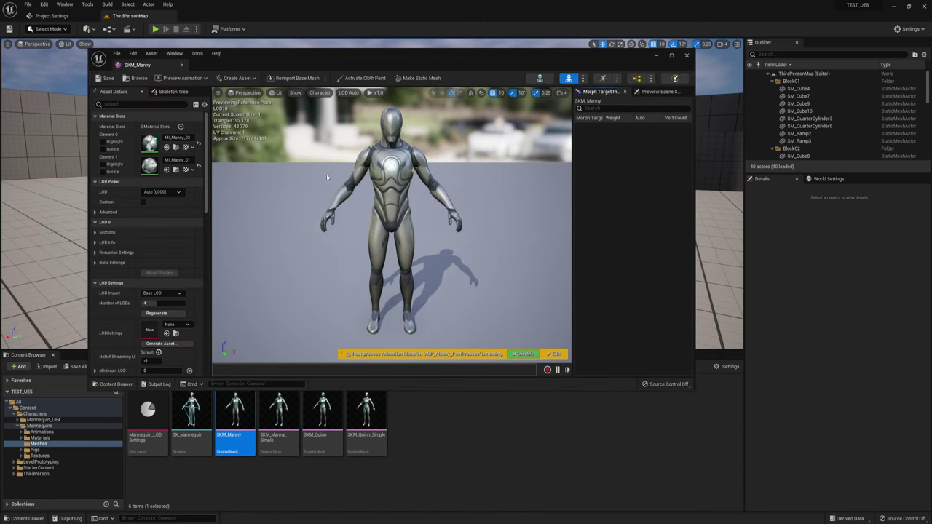
left_click(182, 65)
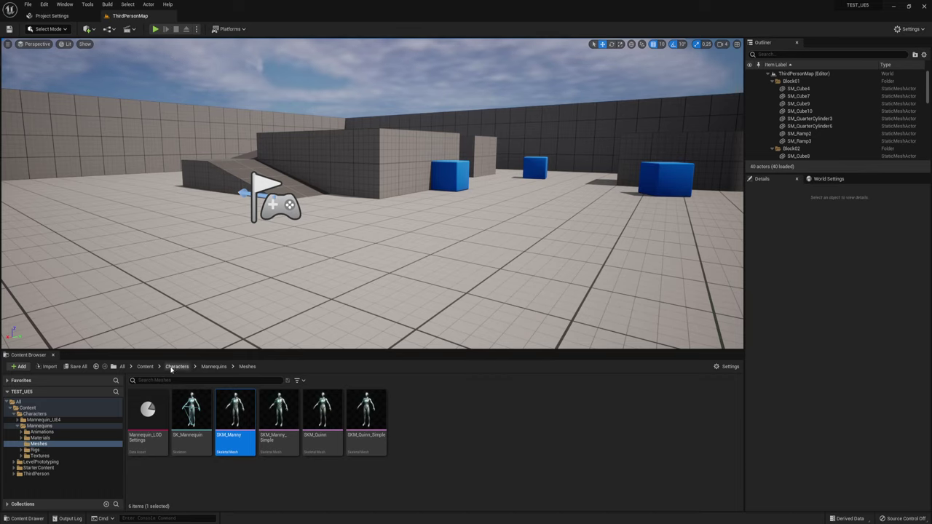
left_click(145, 367)
Open ThirdPerson > Blueprints and drag BP_ThirdPersonCharacter into the level beside the flag.
double_click(262, 413)
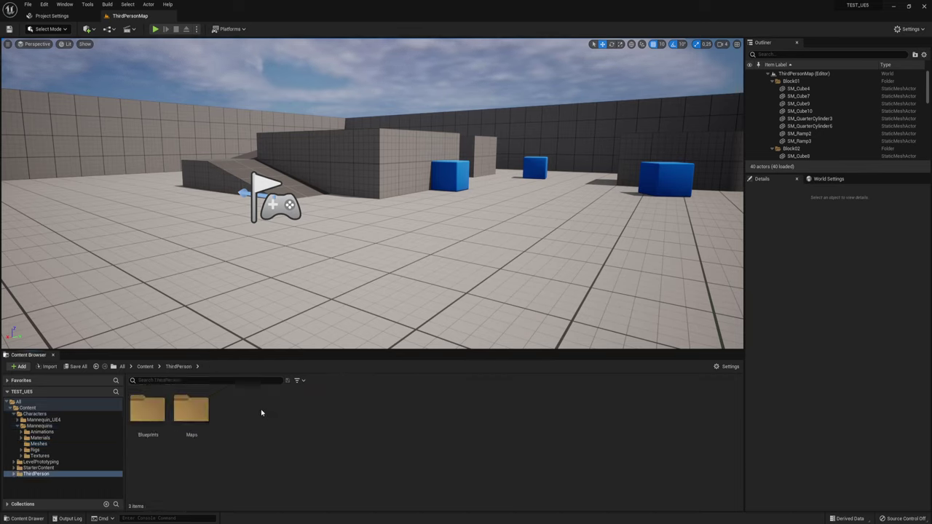
double_click(153, 409)
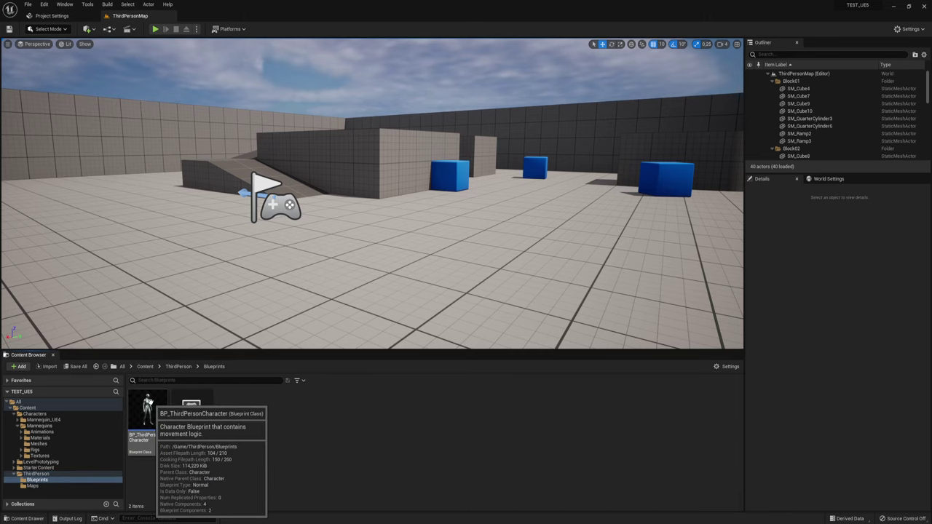
left_click_drag(150, 411, 379, 265)
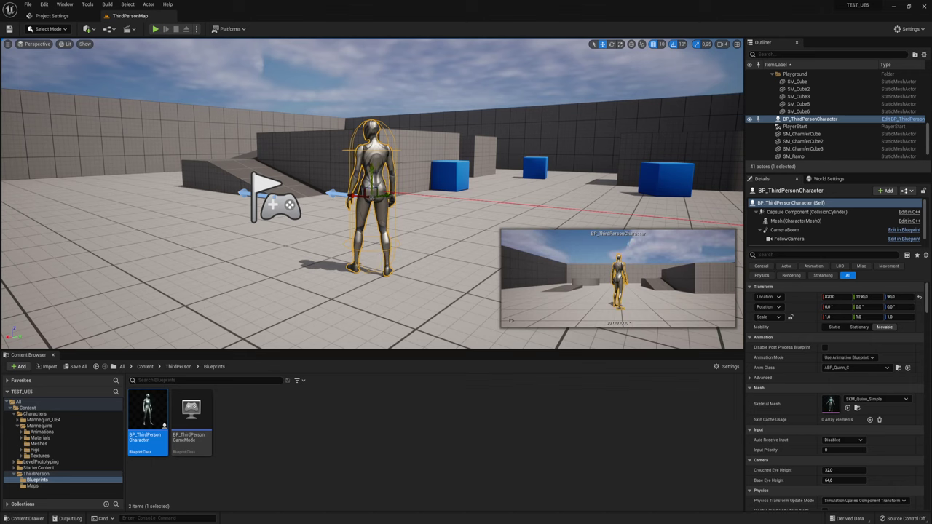
In BP_ThirdPersonCharacter, switch the Mesh component's Skeletal Mesh to SKM_Manny and compile.
double_click(148, 415)
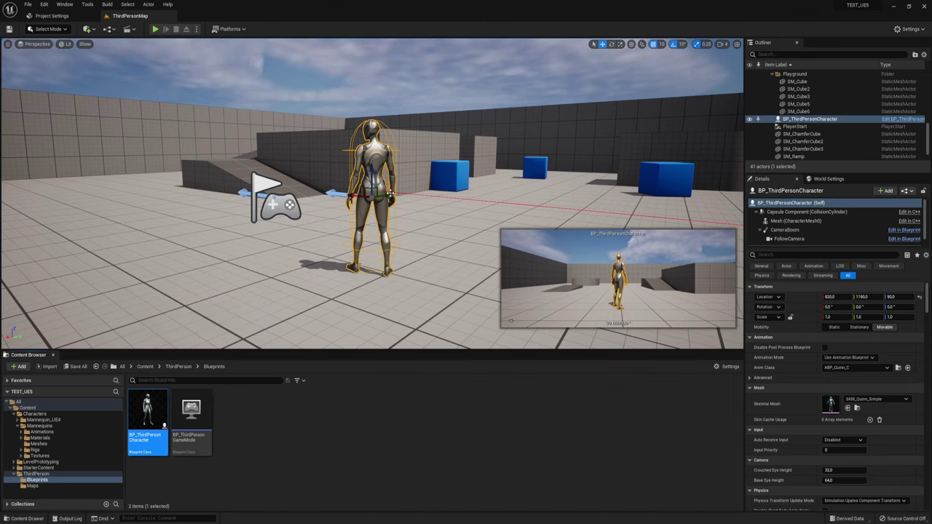
left_click(201, 93)
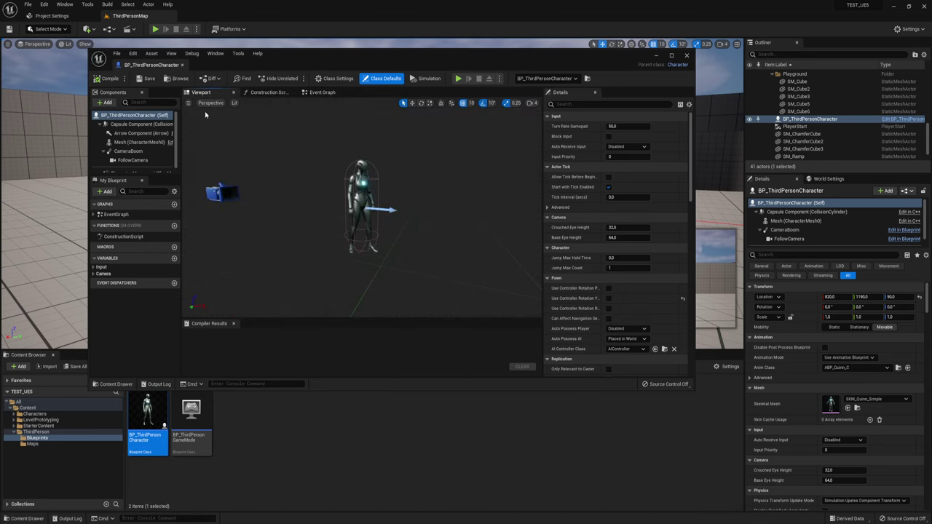
left_click(361, 186)
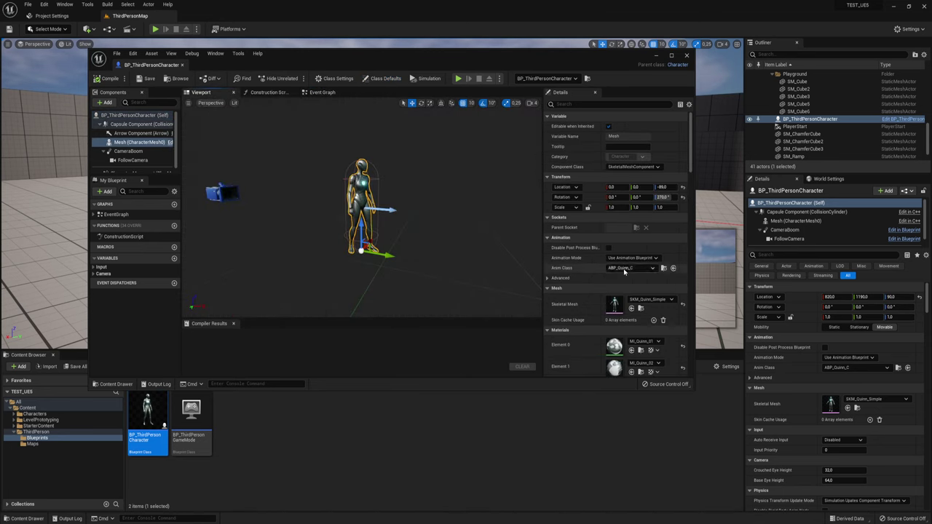
left_click(648, 300)
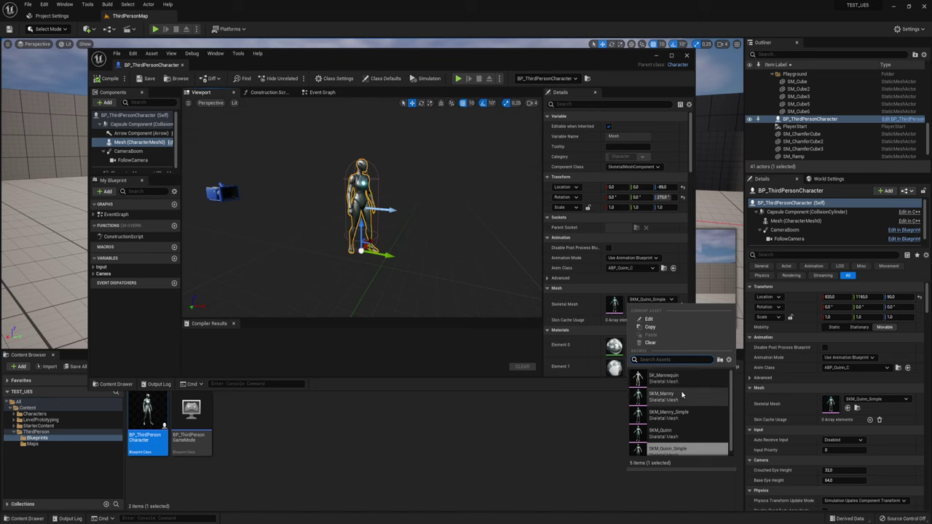
scroll(683, 418, "down", 1)
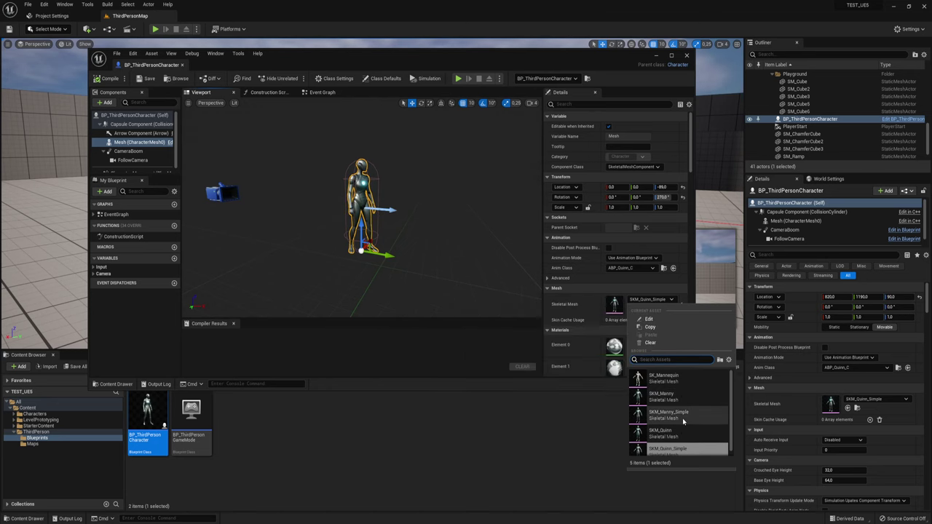
left_click(688, 390)
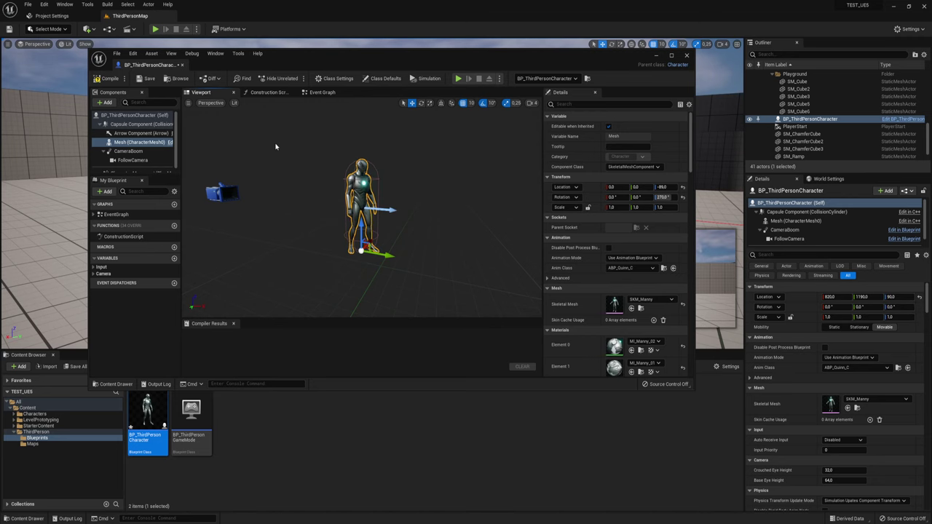
left_click(108, 78)
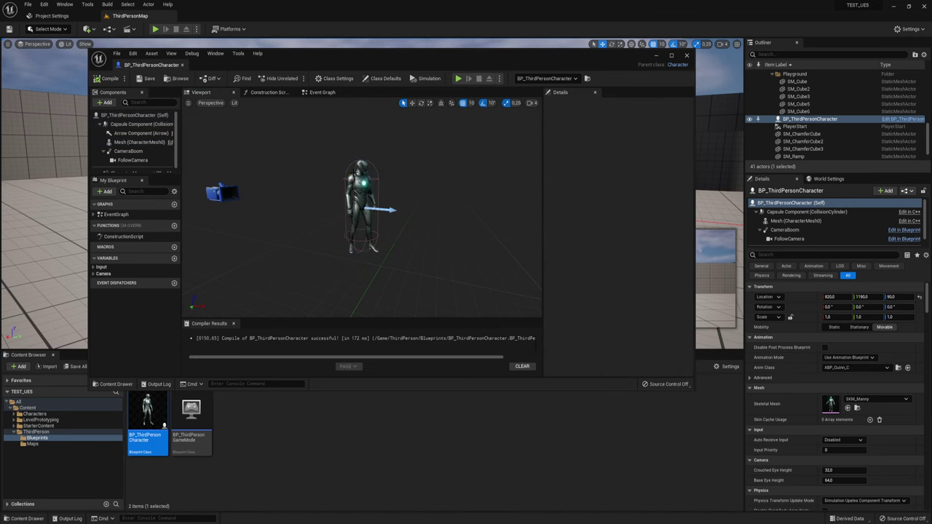
Close the Blueprint editor and run a quick play test of the level.
left_click(689, 56)
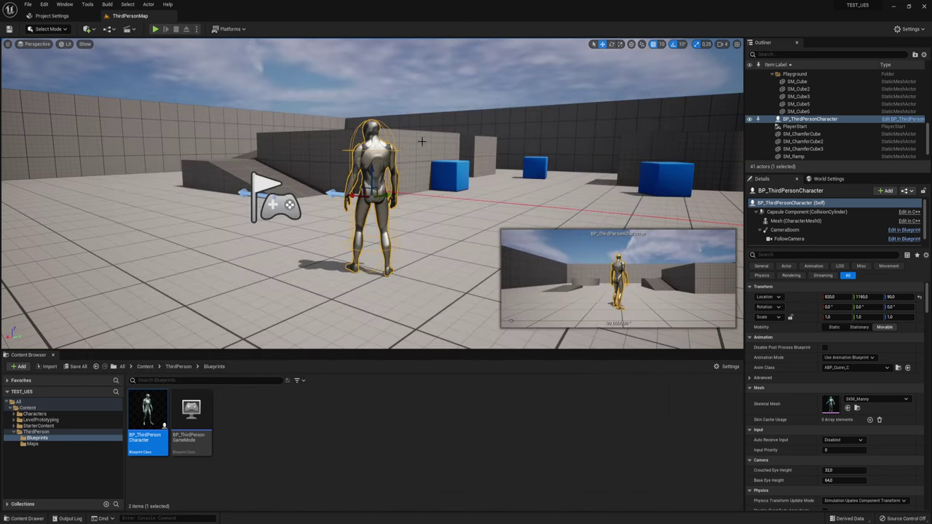
scroll(409, 177, "down", 5)
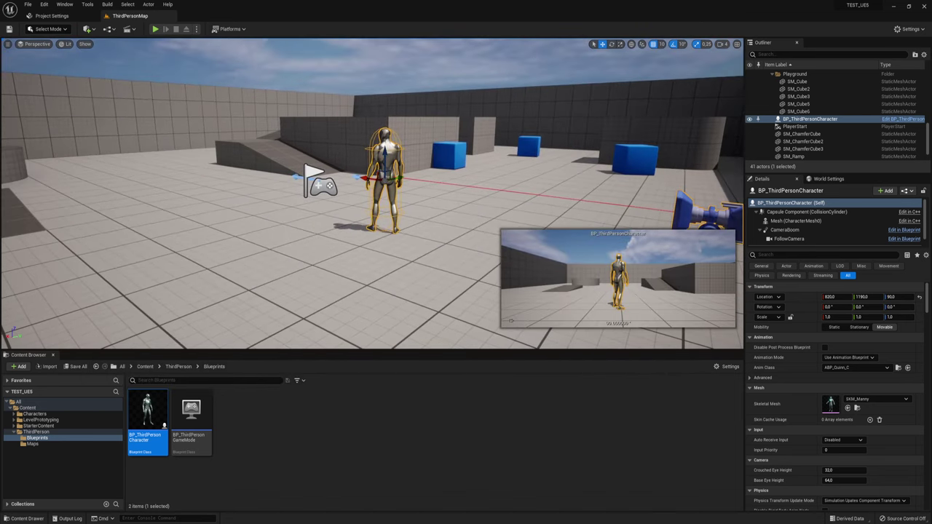
left_click(156, 29)
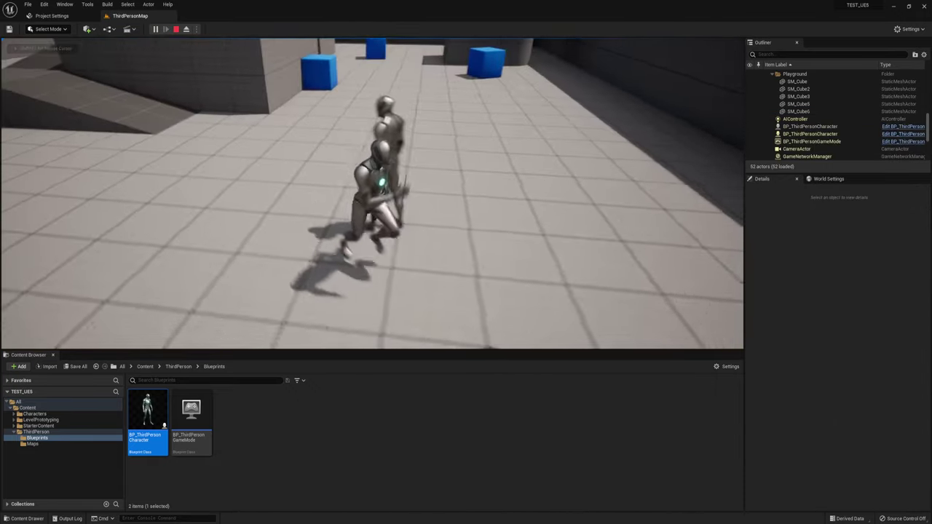
key("Escape")
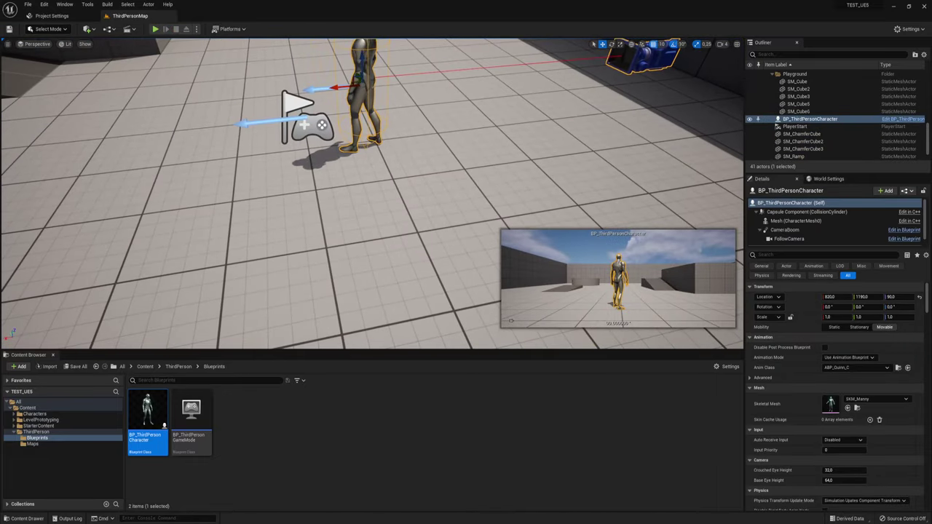
Move the PlayerStart along Y from 1110 to 1010, then select and frame the placed character.
left_click(300, 110)
key("f")
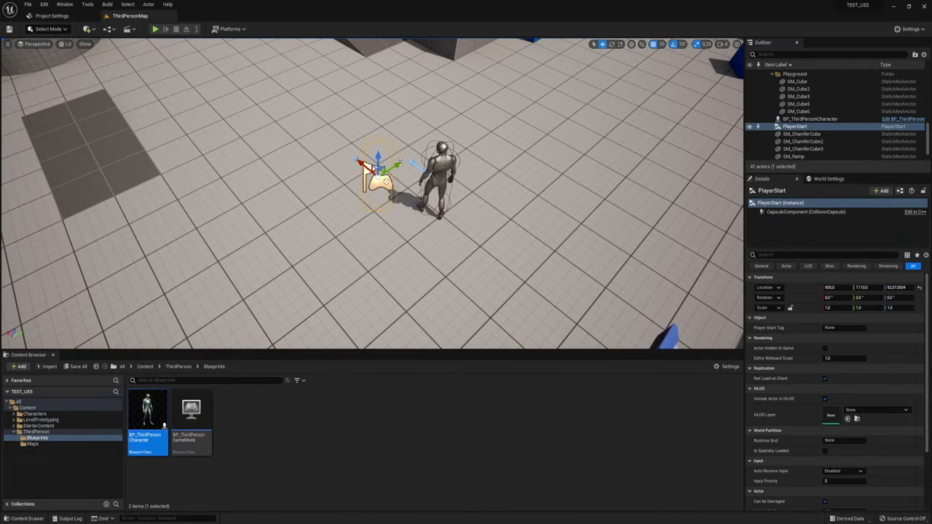
left_click_drag(400, 162, 360, 184)
left_click(445, 168)
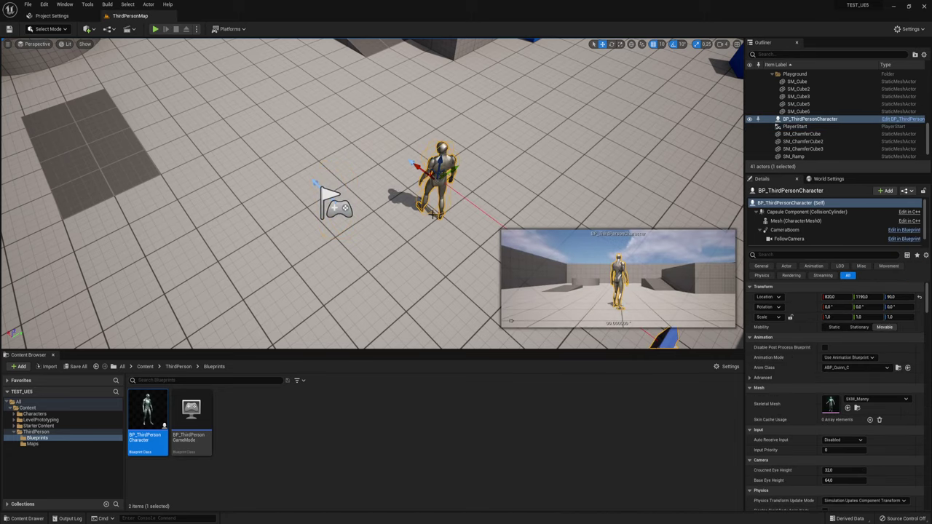
right_click_drag(450, 184, 438, 190)
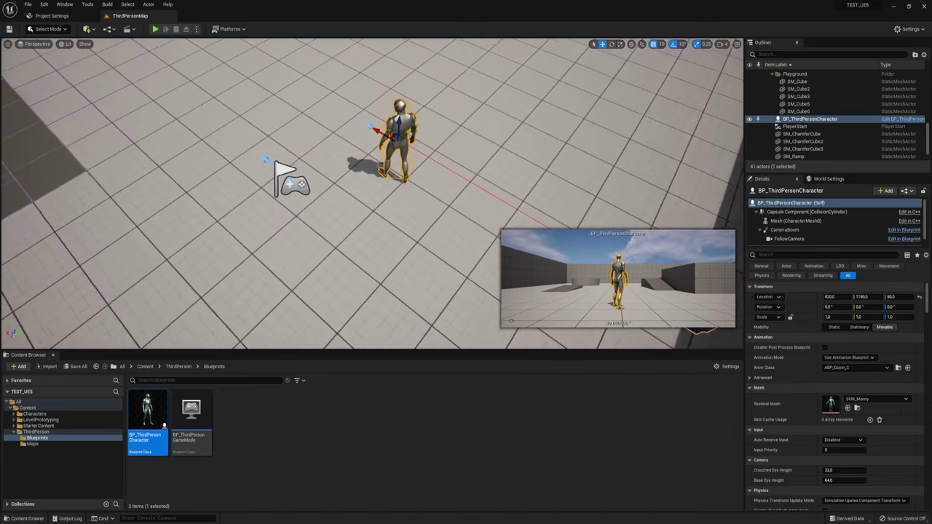
right_click_drag(244, 234, 245, 234)
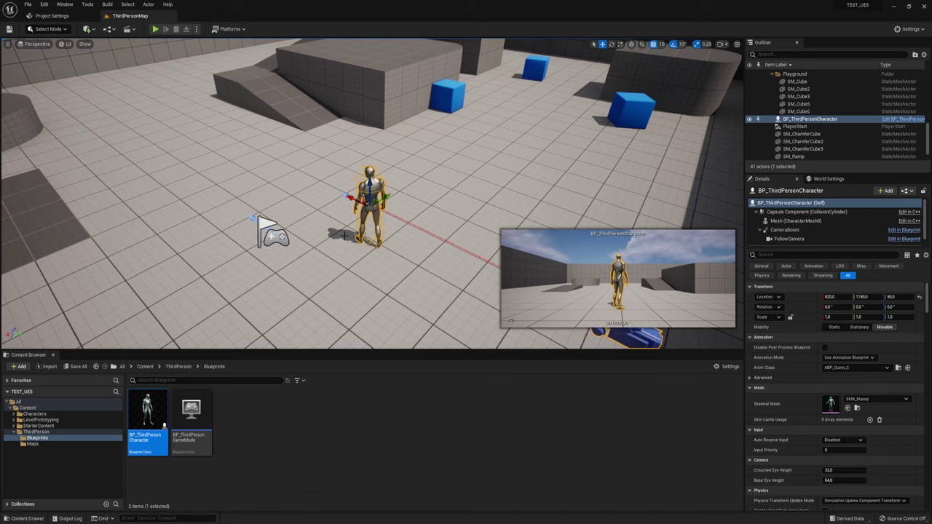
Set the character's Auto Receive Input to Player 0 and play-test the level.
scroll(795, 386, "down", 2)
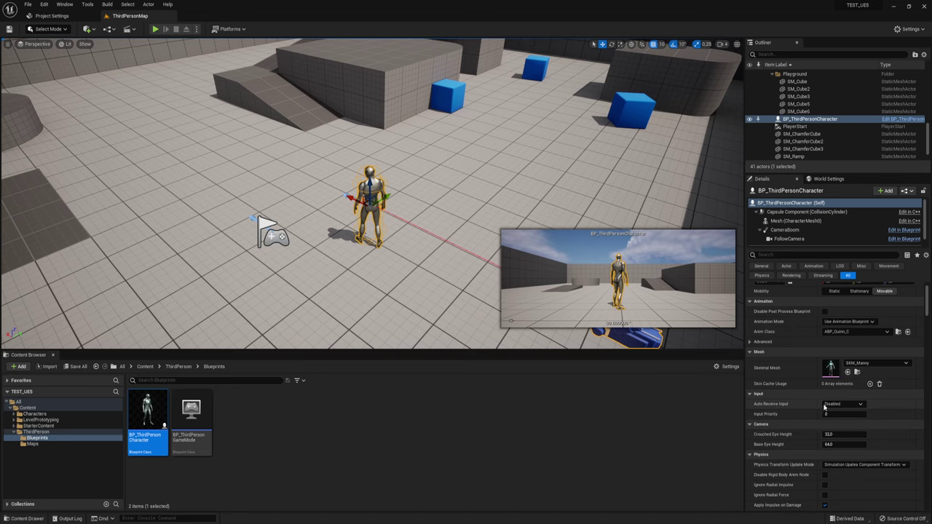
left_click(845, 404)
left_click(835, 421)
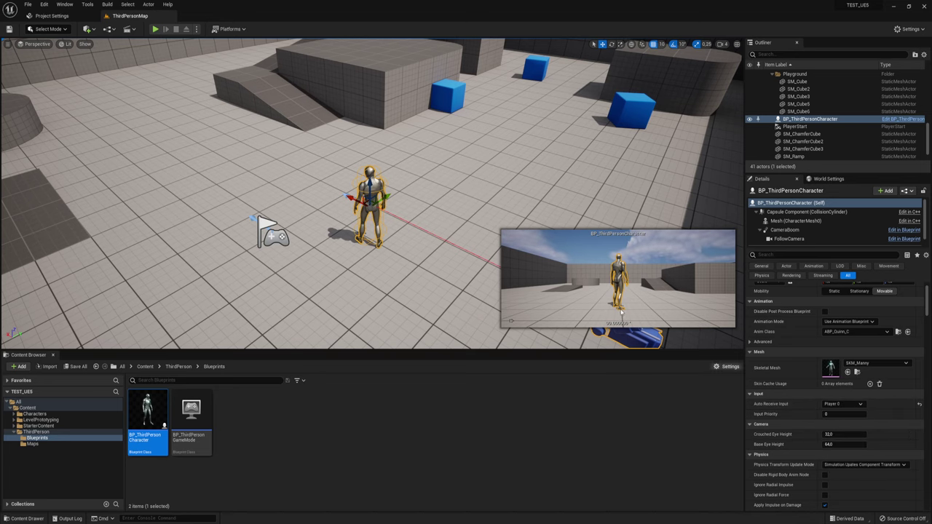
left_click(156, 29)
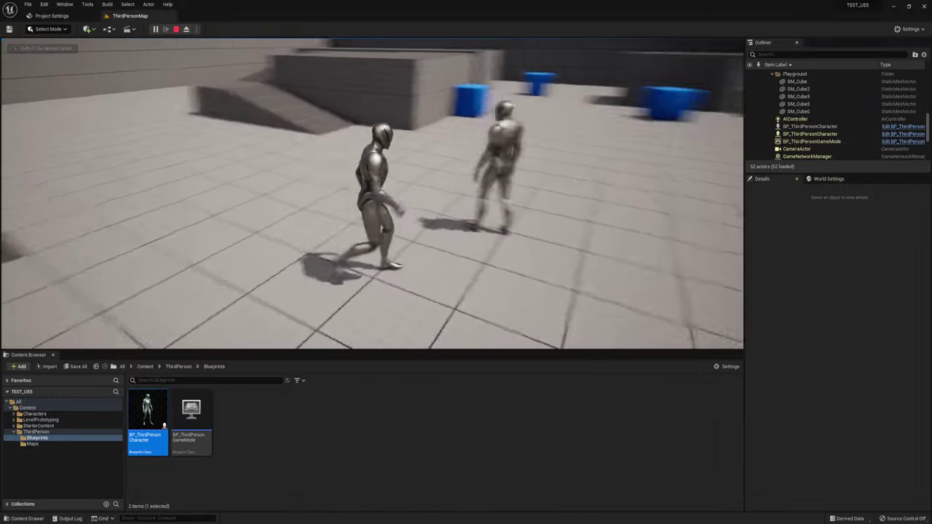
key("Escape")
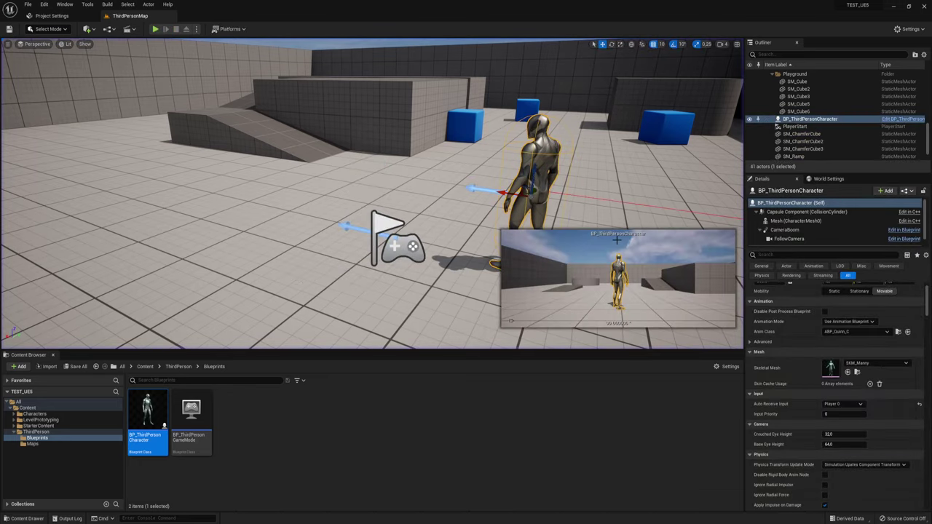
Select the PlayerStart and delete it from the level.
right_click_drag(373, 193, 373, 193)
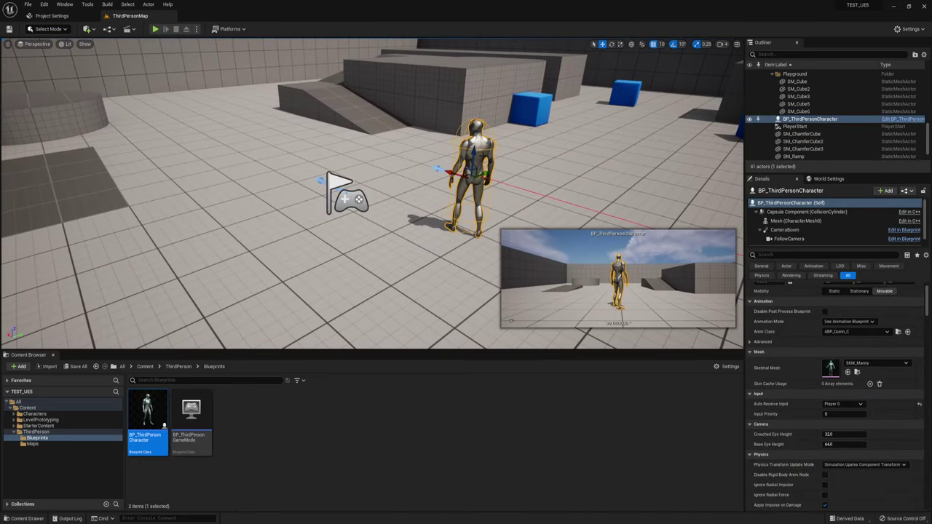
left_click(358, 201)
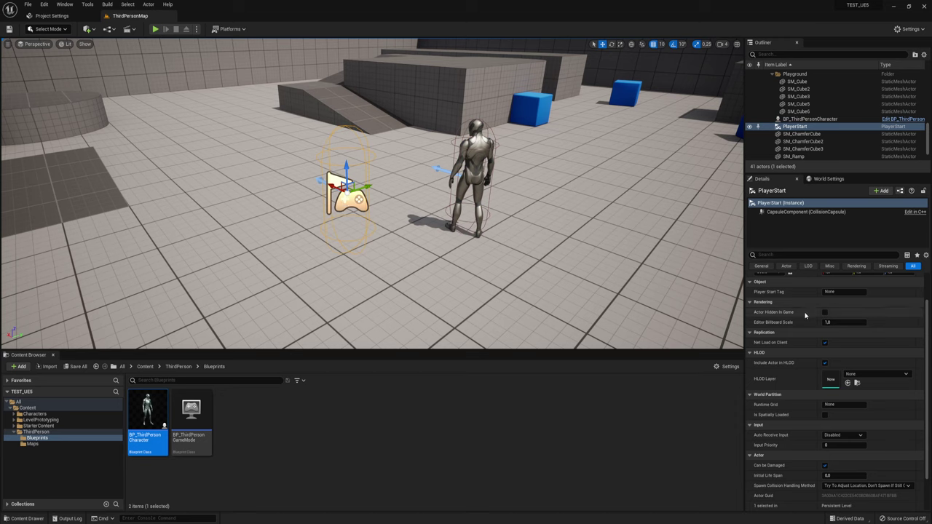
scroll(831, 400, "down", 3)
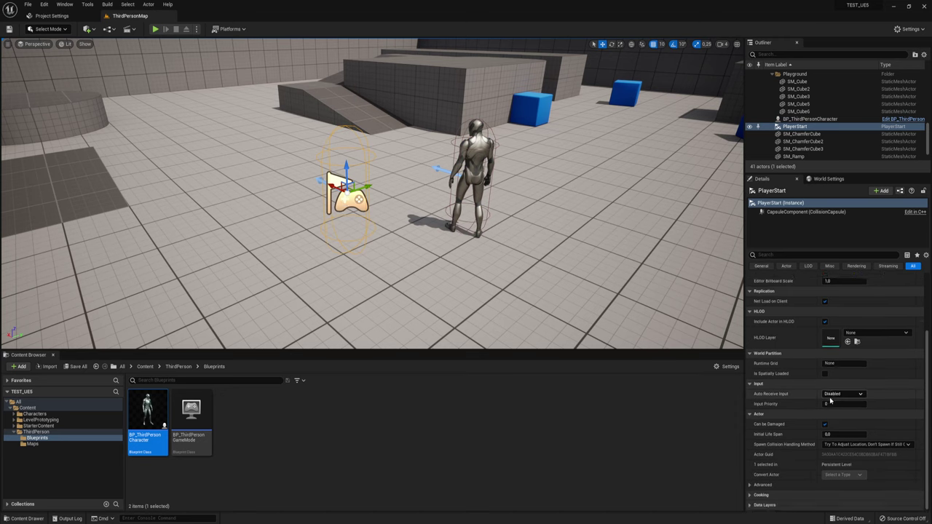
scroll(831, 400, "up", 5)
scroll(830, 401, "up", 1)
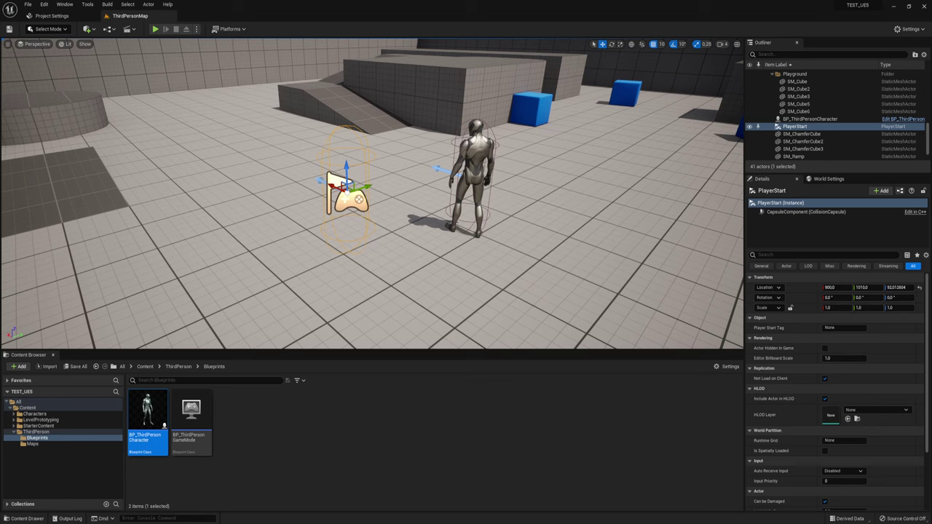
key("Delete")
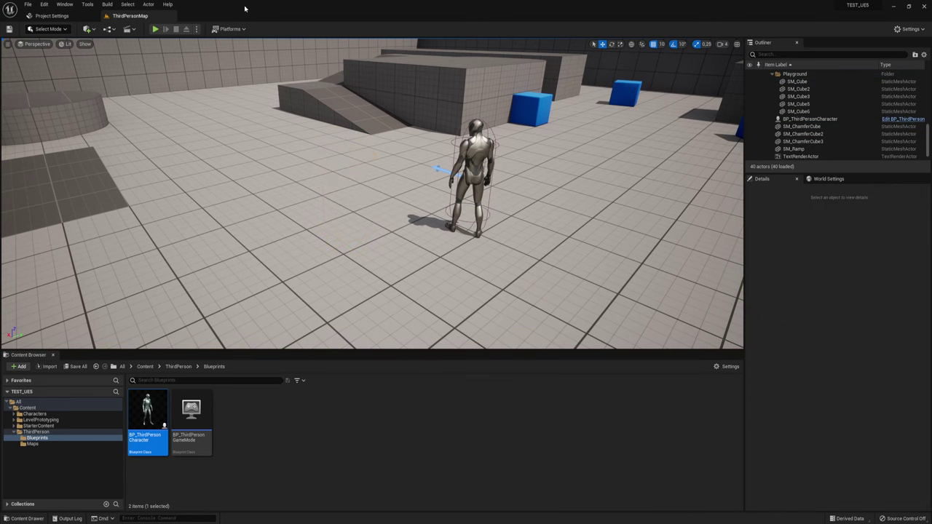
Play-test the level, then select the BP_ThirdPersonCharacter in the Outliner.
left_click(158, 32)
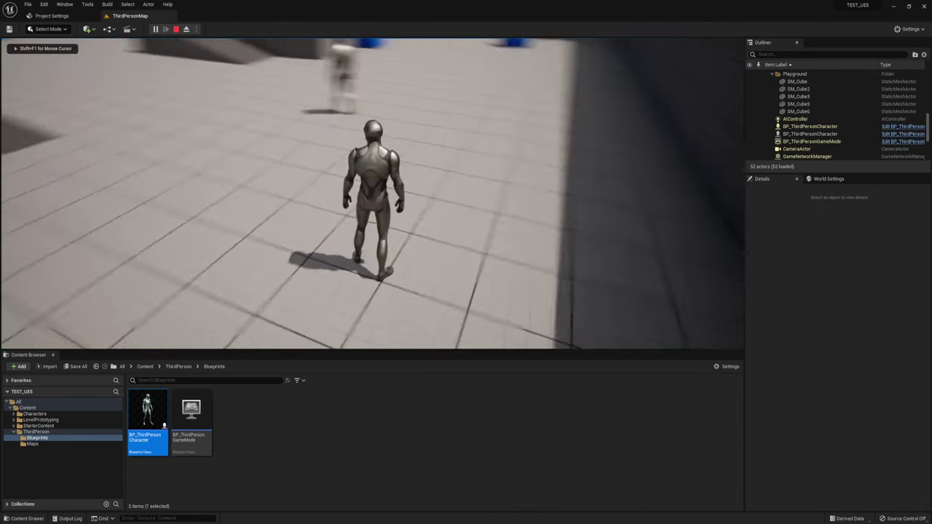
key("Escape")
left_click(798, 82)
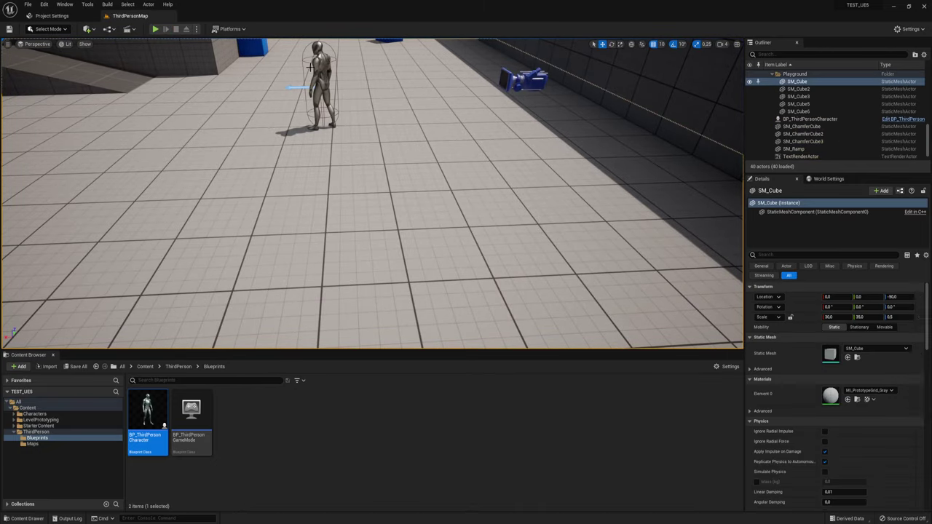
left_click(810, 119)
Scroll the character's Details to the Pawn section, showing Auto Receive Input and Auto Possess Player Disabled.
scroll(846, 428, "down", 2)
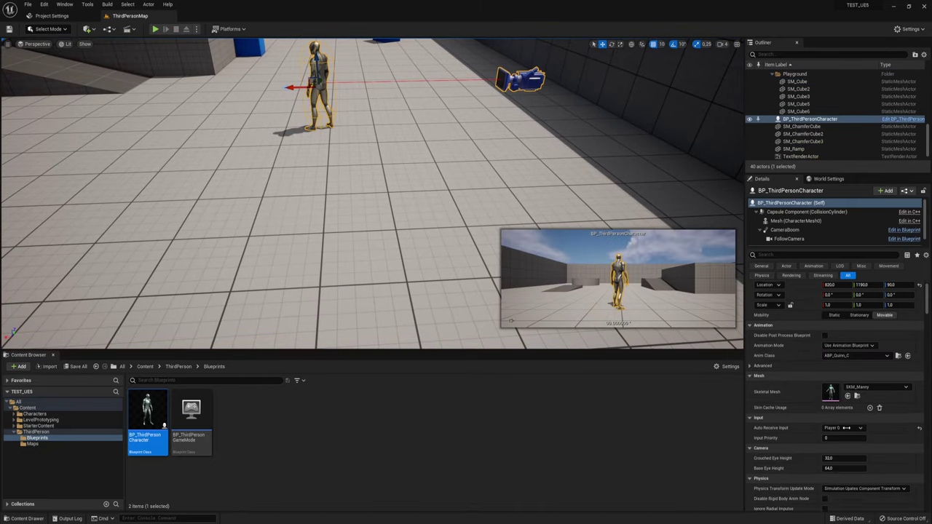
scroll(846, 427, "down", 2)
scroll(846, 428, "down", 2)
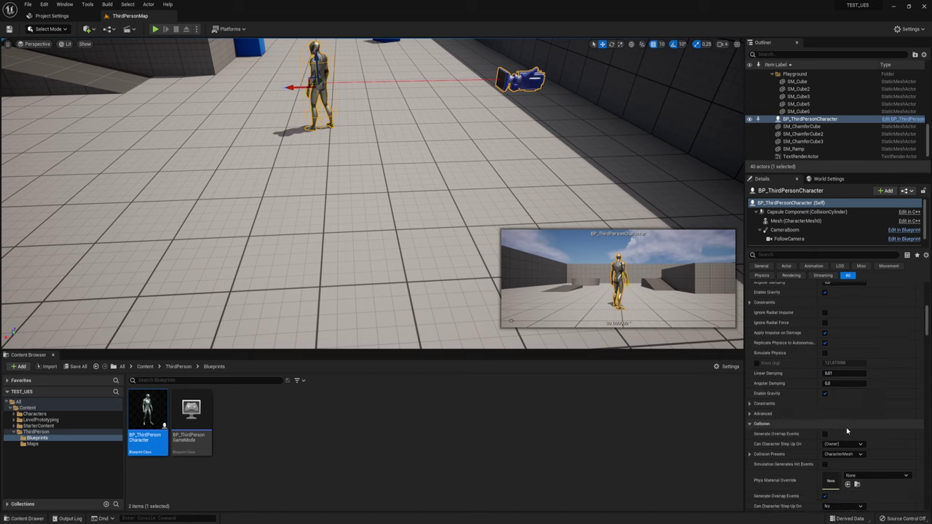
scroll(846, 428, "down", 1)
scroll(846, 431, "down", 3)
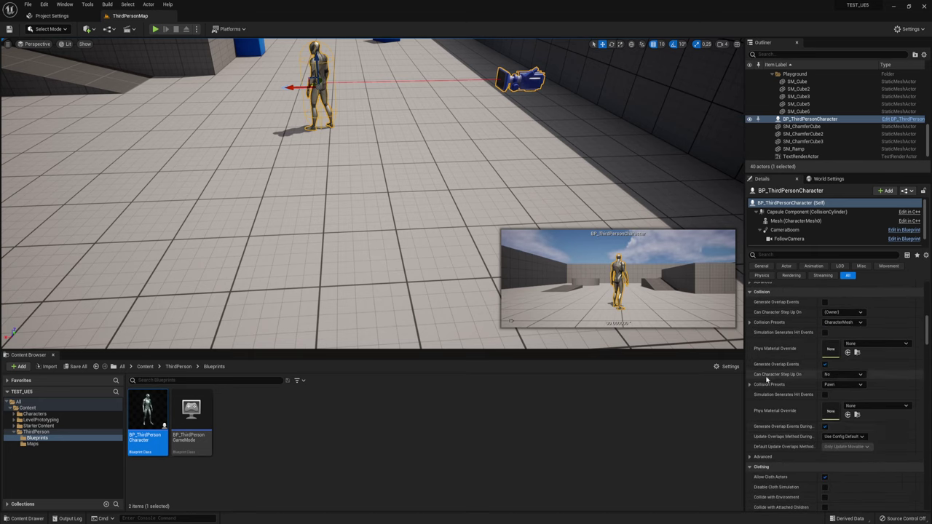
scroll(818, 394, "down", 2)
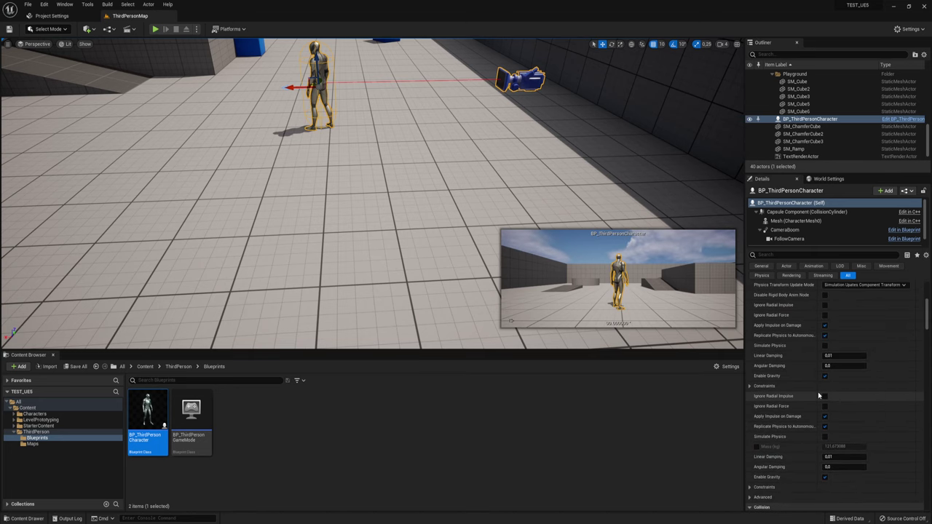
scroll(818, 394, "up", 6)
scroll(845, 359, "up", 4)
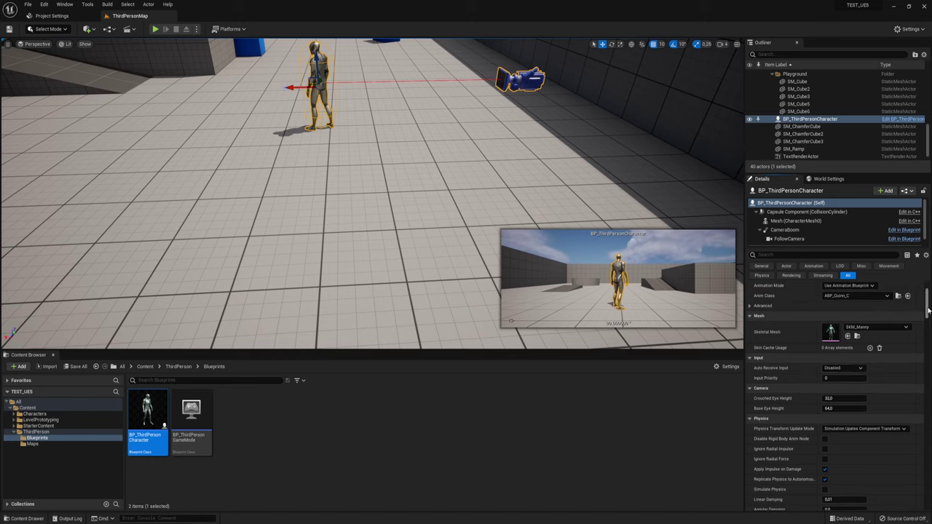
scroll(920, 451, "down", 10)
scroll(920, 459, "down", 5)
scroll(920, 459, "down", 3)
scroll(920, 458, "down", 5)
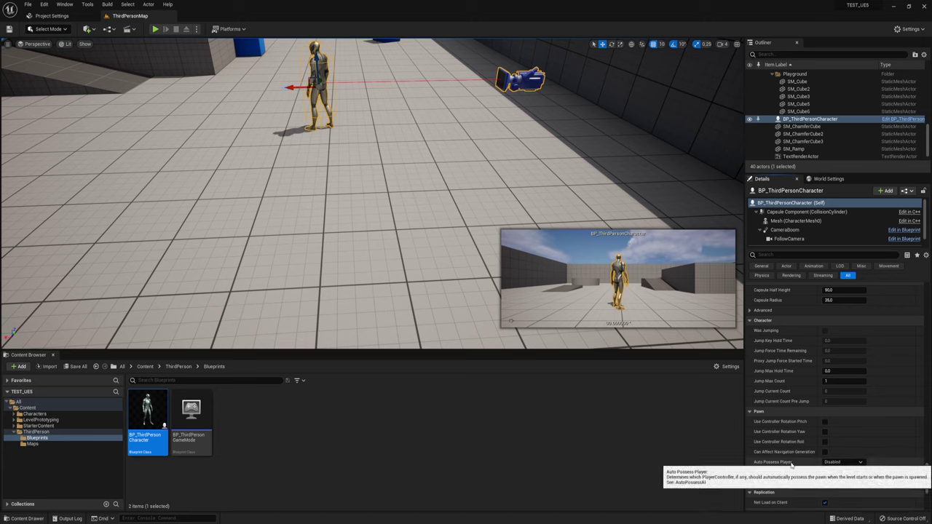
Set the character's Auto Possess Player to Player 0, play-test it, then frame it in view.
left_click(844, 461)
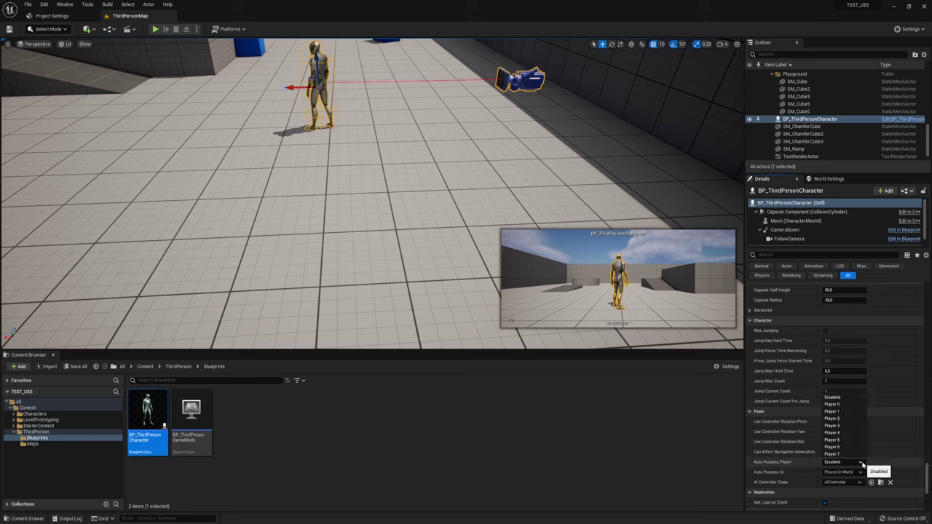
left_click(838, 406)
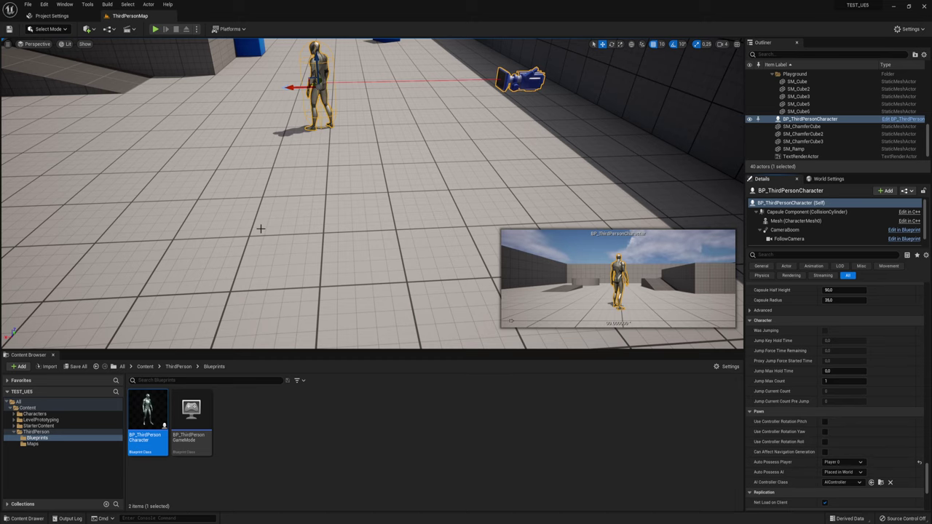
left_click(155, 29)
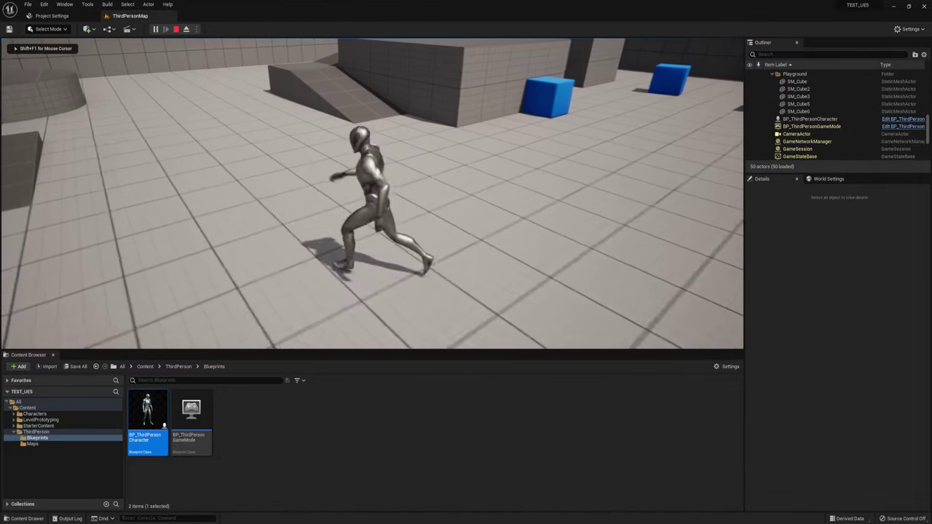
key("Escape")
right_click_drag(371, 193, 408, 182)
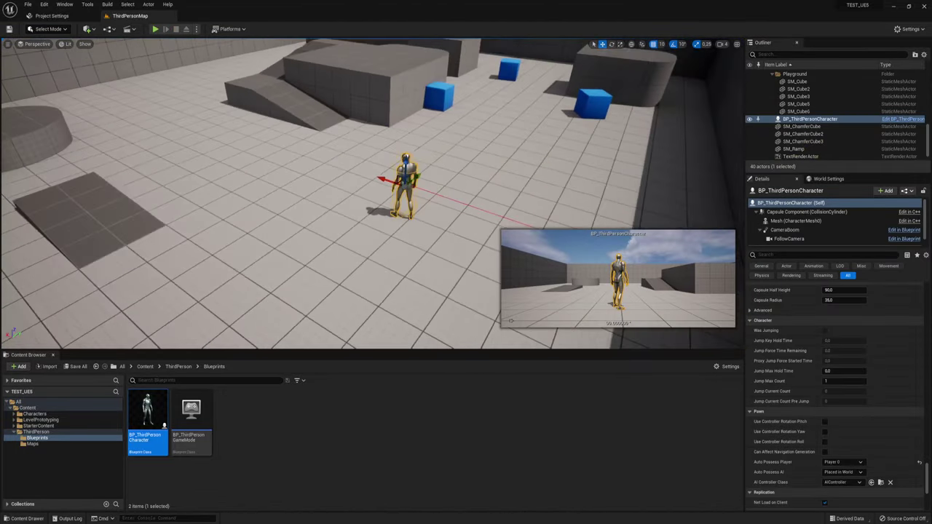
key("f")
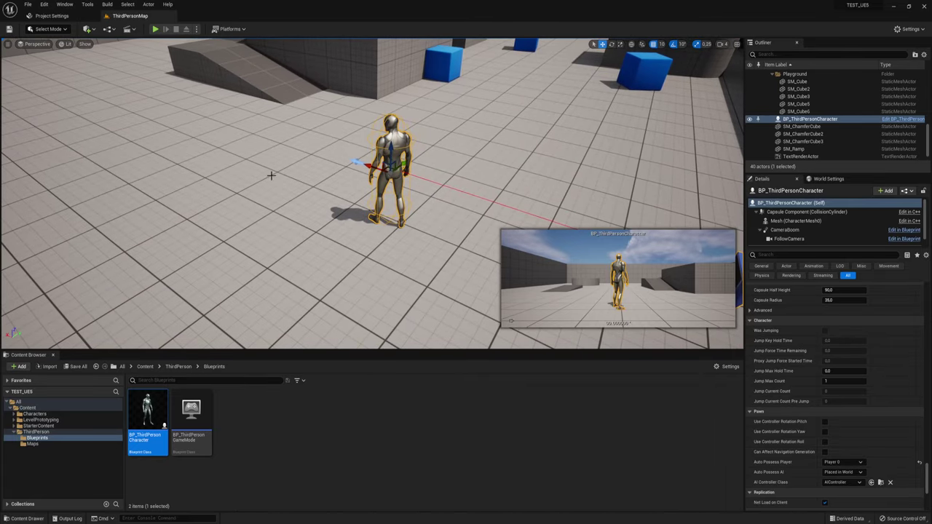
Set Auto Possess Player back to Disabled, play-test running the character, then show World Settings.
left_click(847, 463)
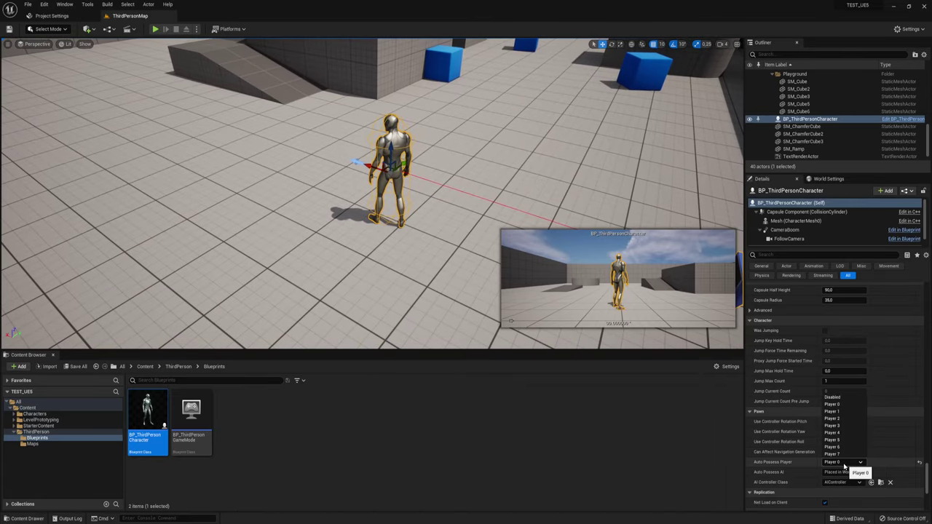
left_click(840, 399)
mouse_move(411, 245)
left_mouse_down("alt")
mouse_move(296, 163)
mouse_move(393, 156)
left_mouse_up("alt")
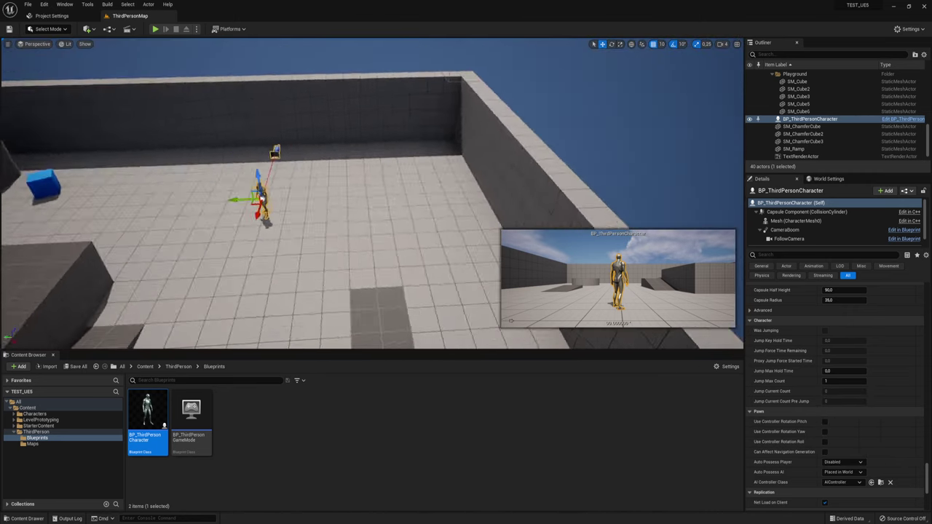
left_click(155, 29)
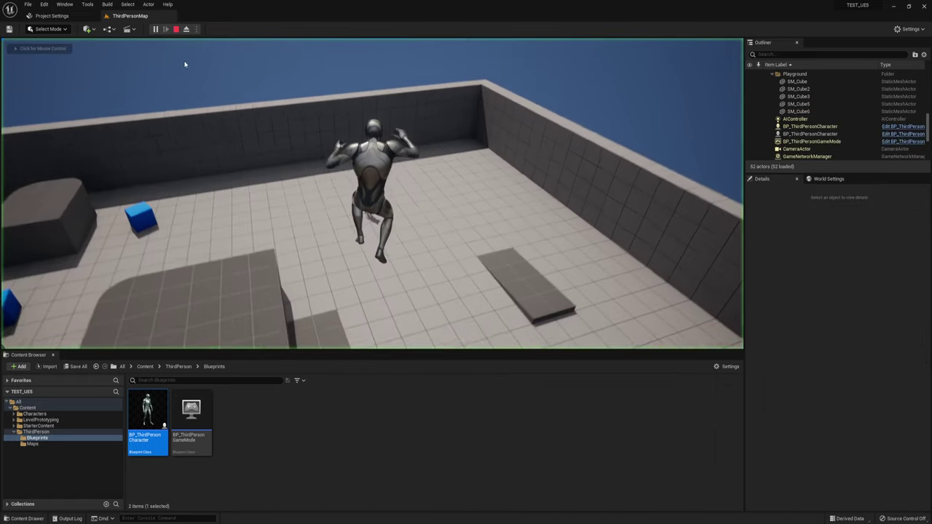
key("a")
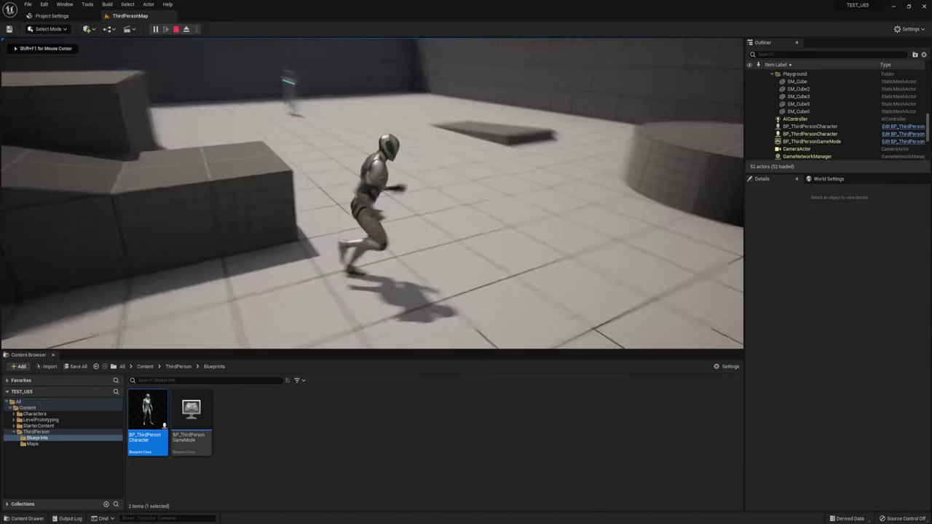
key("w")
key("shift+F1")
key("Escape")
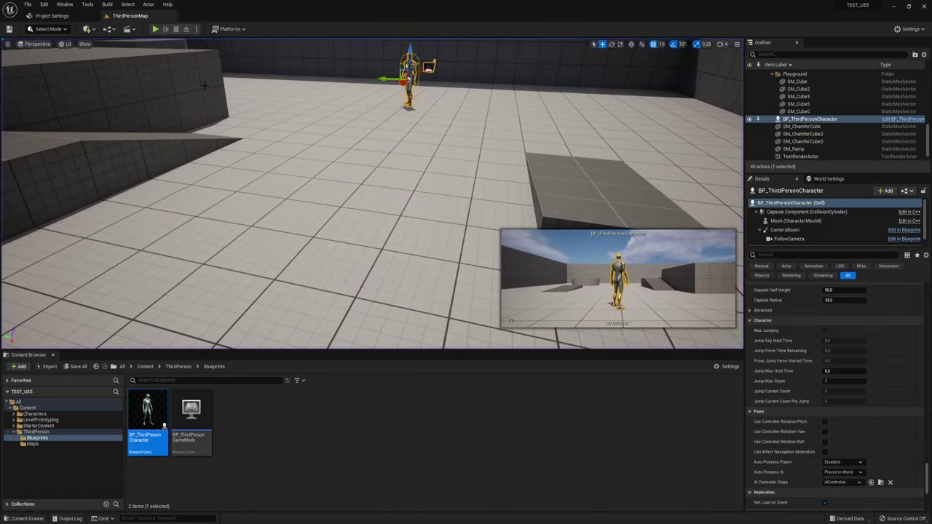
mouse_move(373, 193)
right_mouse_down()
mouse_move(373, 146)
mouse_move(373, 241)
right_mouse_up()
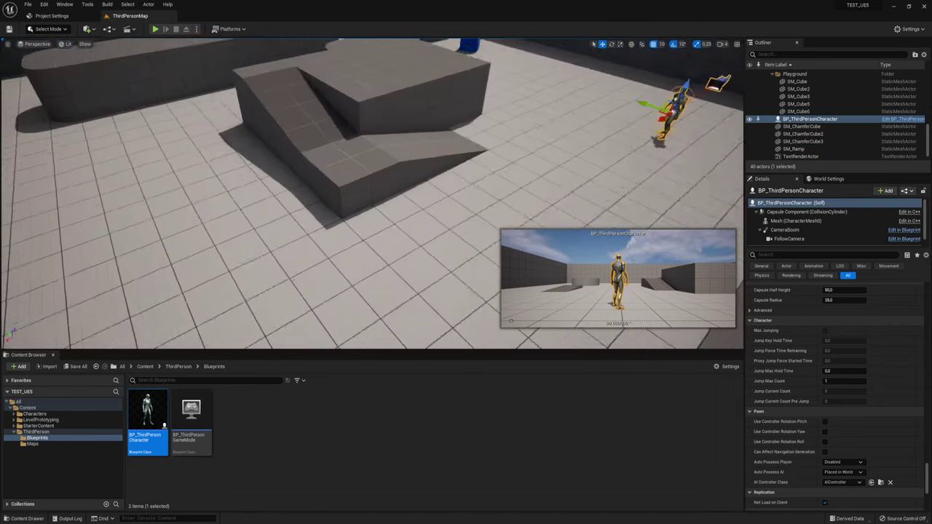
left_click(830, 179)
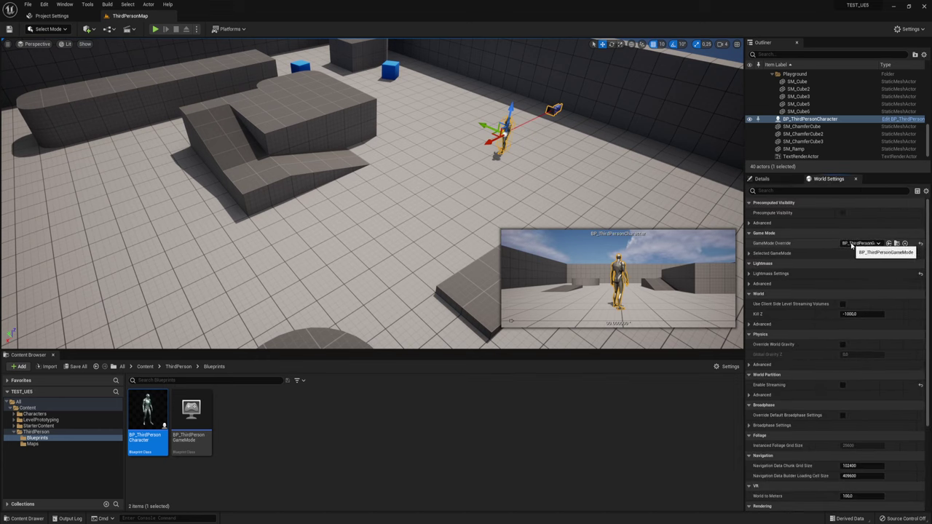
Set the level's GameMode Override to None, play-test it, then move to Project Settings.
left_click(878, 244)
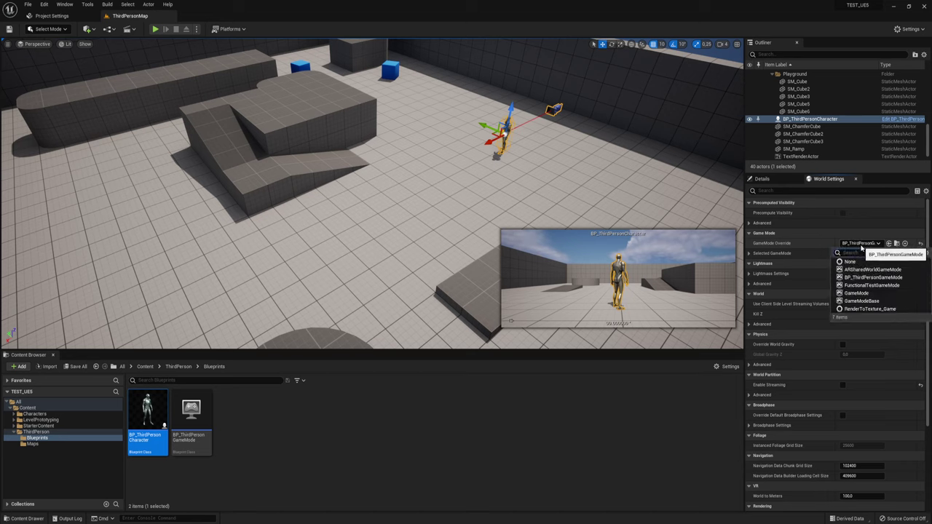
left_click(850, 261)
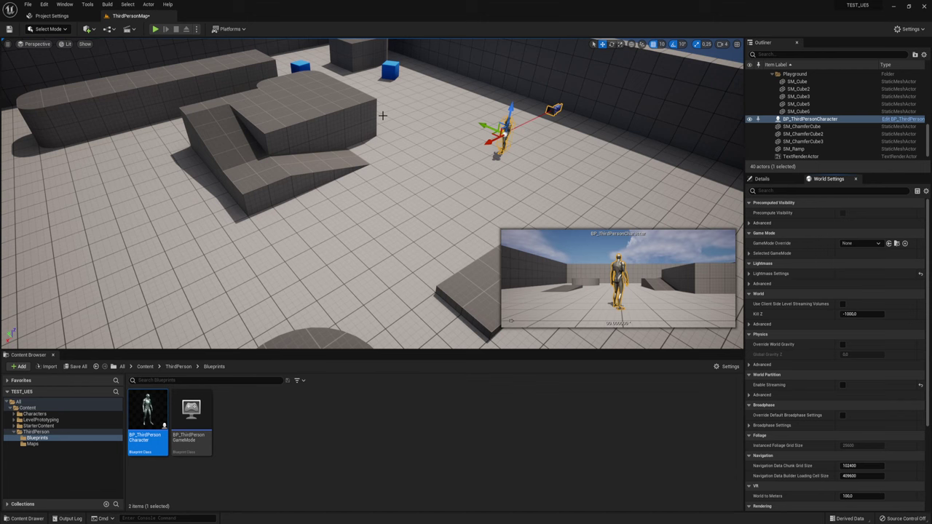
left_click(155, 29)
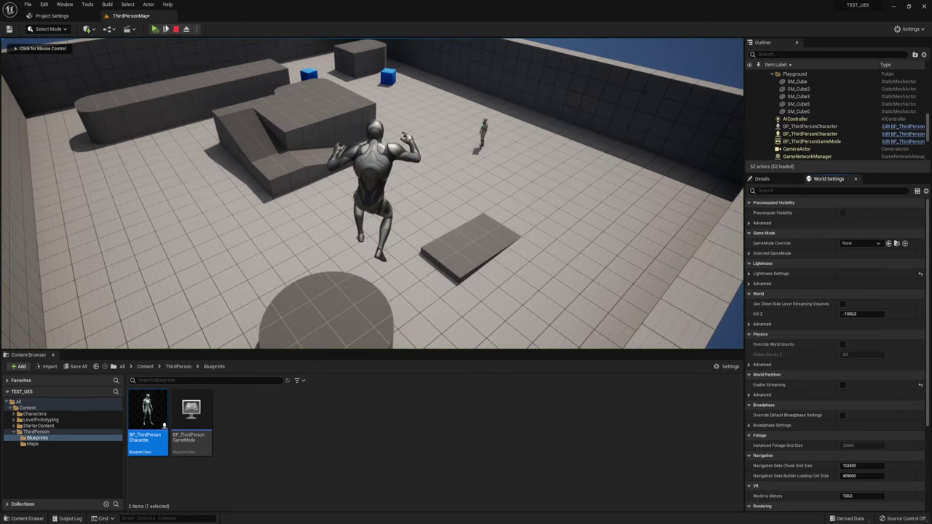
left_click(176, 29)
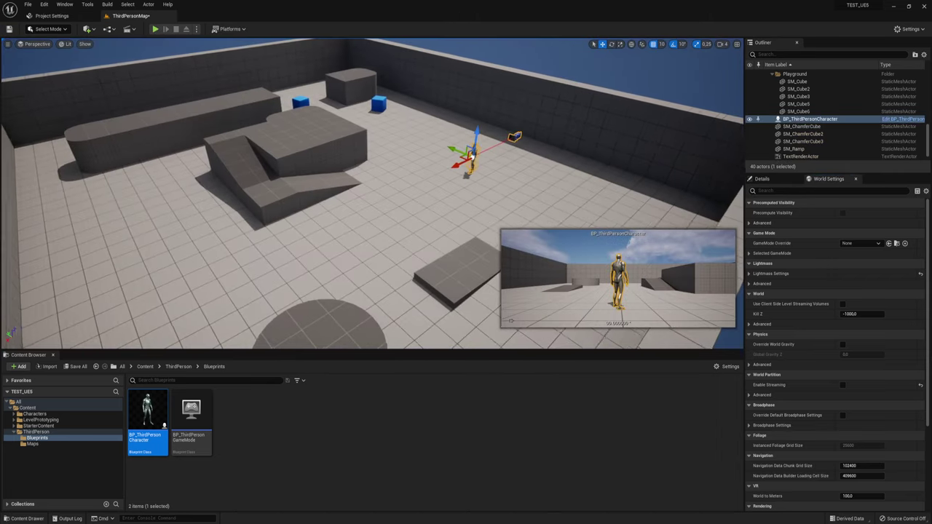
left_click(58, 15)
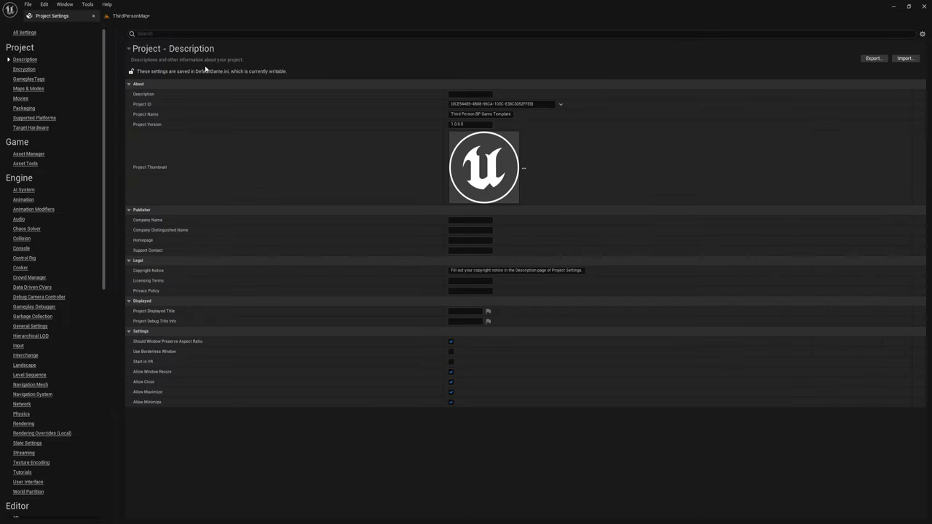
Close Project Settings and open the level's World Settings from the toolbar Settings menu.
left_click(93, 15)
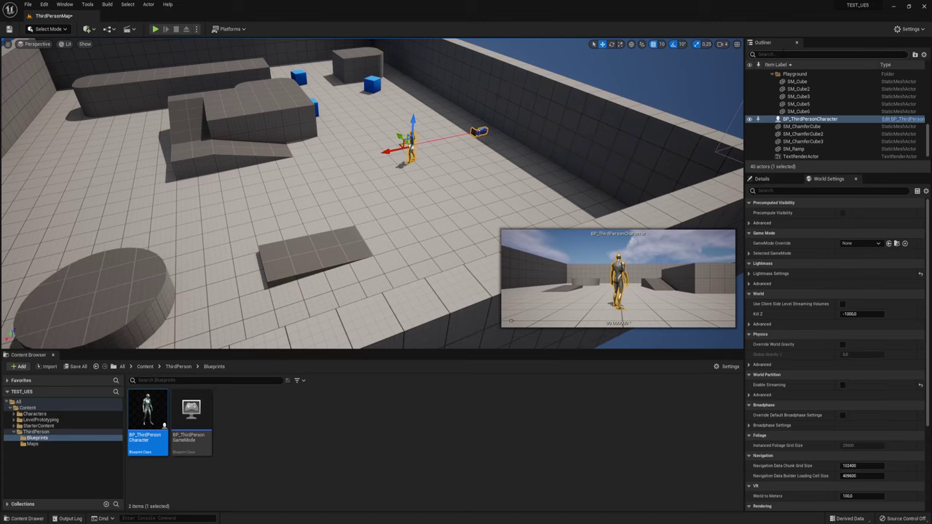
left_click(911, 29)
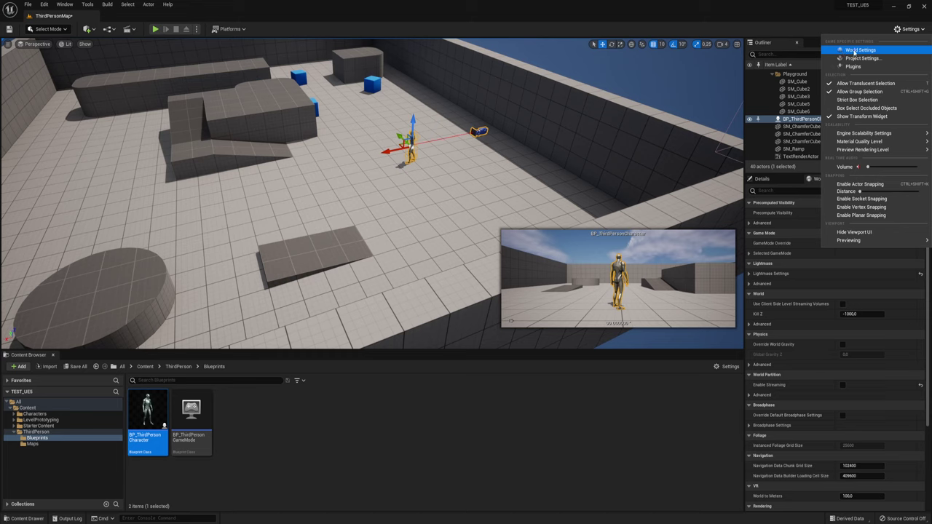
left_click(864, 51)
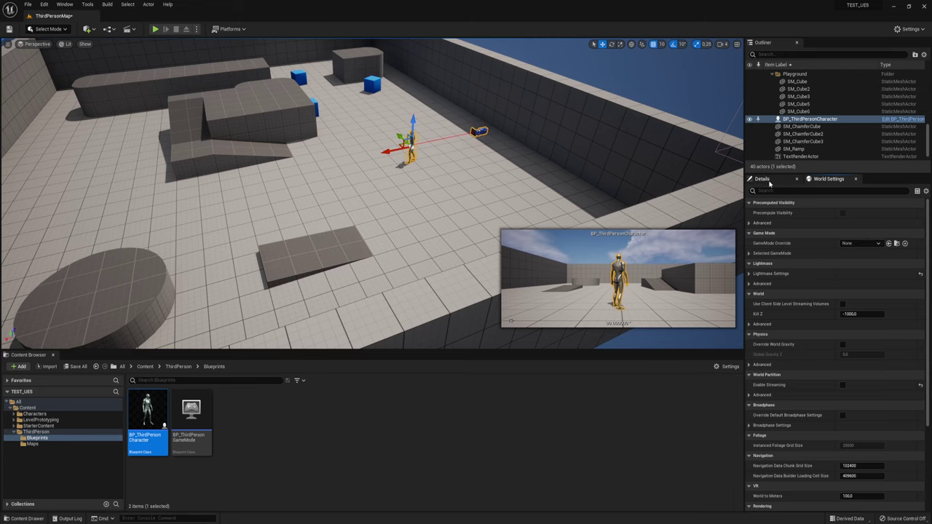
left_click(911, 28)
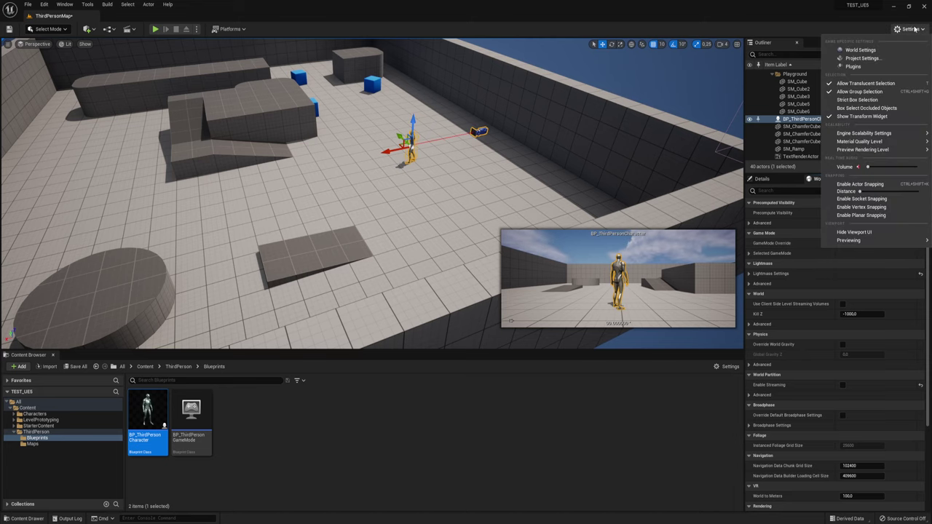
In Project Settings' Maps & Modes, set Default GameMode to GameMode, then return to ThirdPersonMap.
left_click(859, 60)
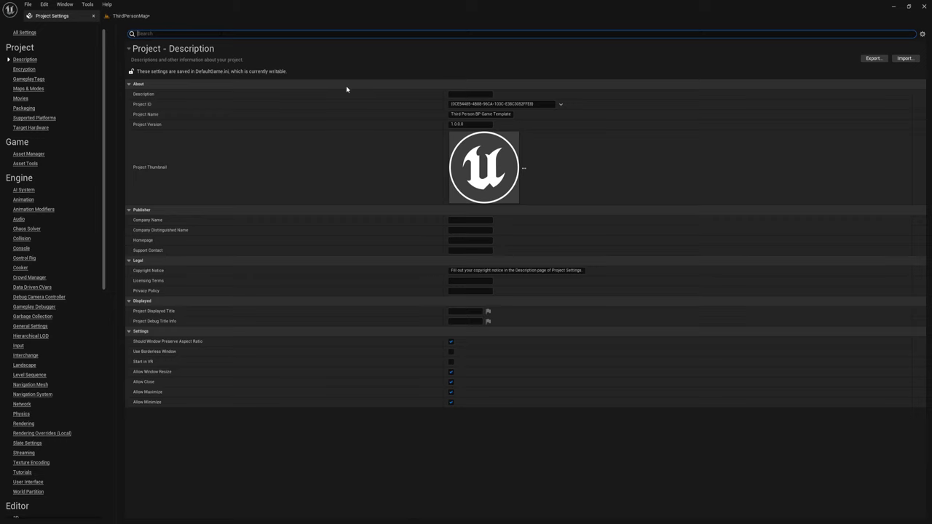
type("game")
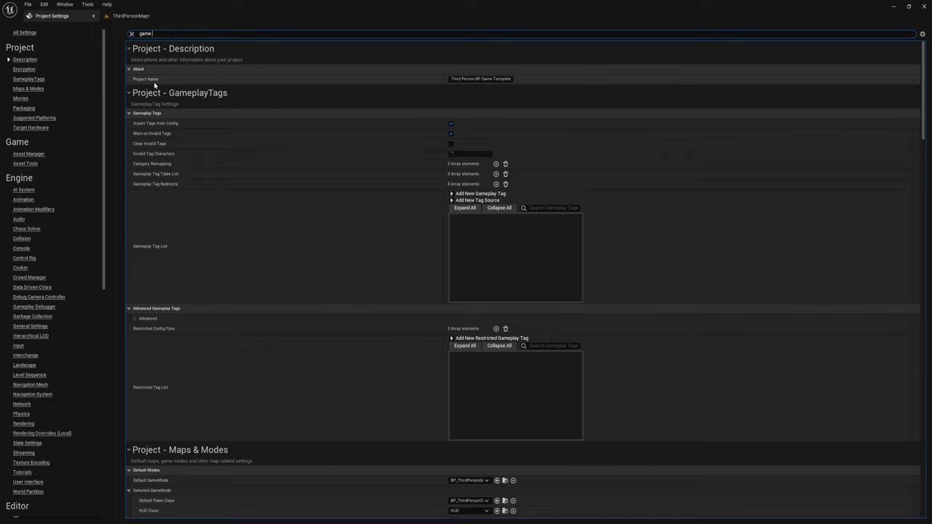
scroll(289, 255, "down", 1)
scroll(289, 256, "up", 1)
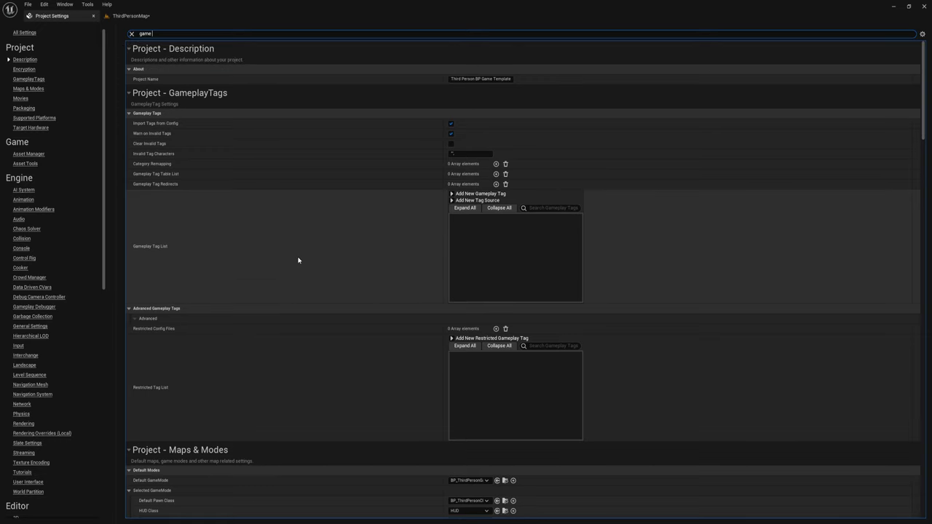
left_click(30, 89)
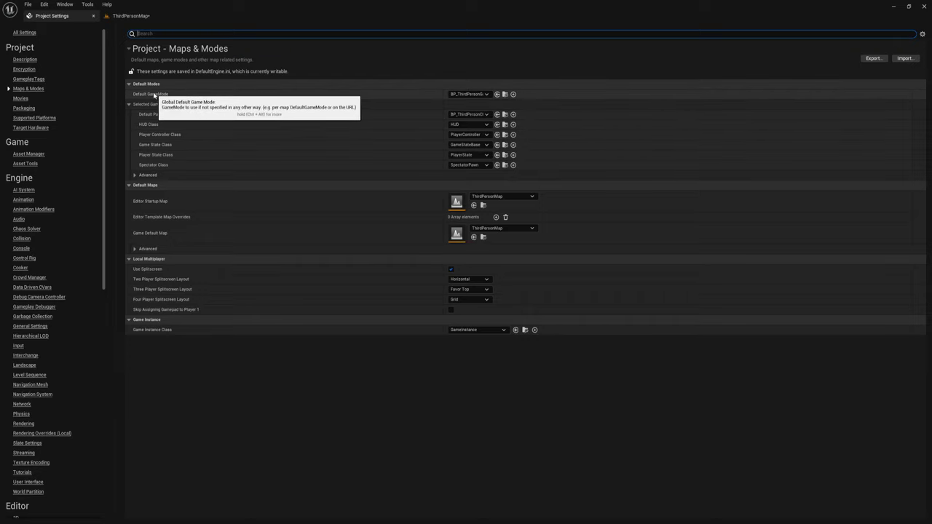
left_click(488, 96)
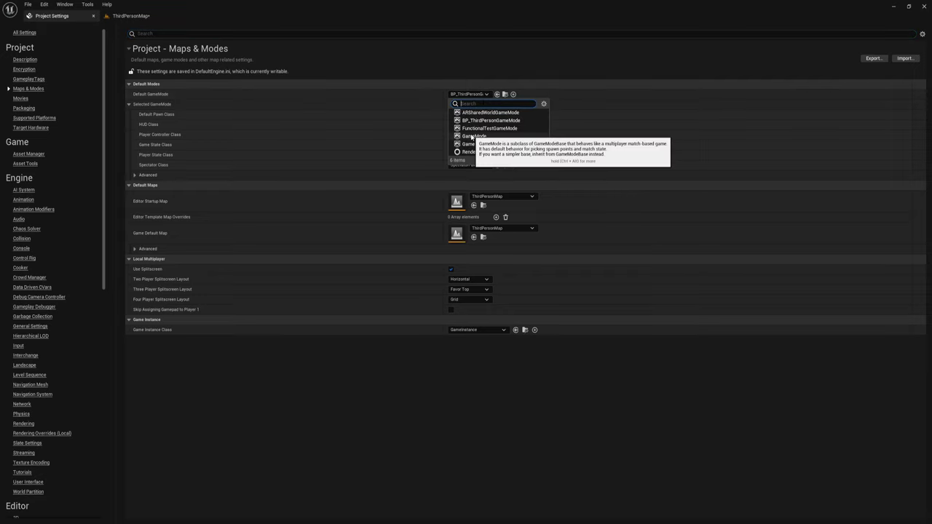
left_click(472, 136)
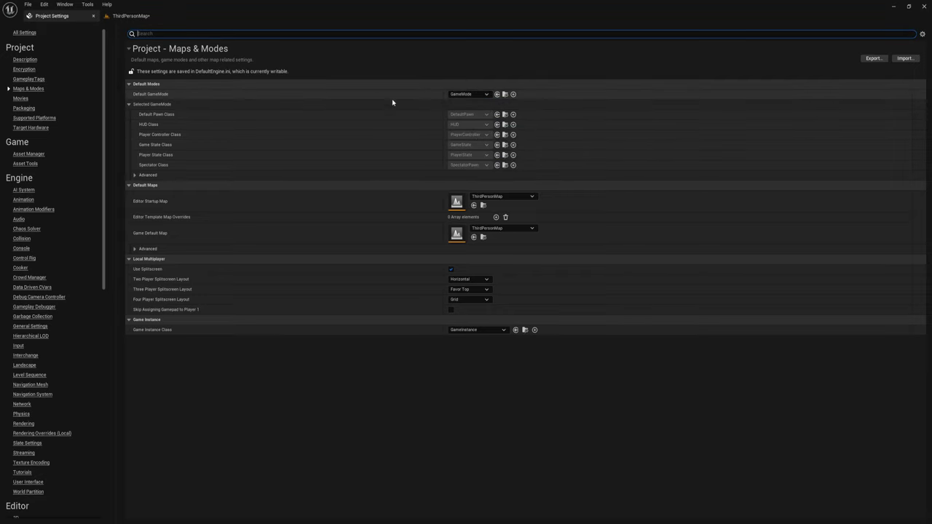
left_click(486, 95)
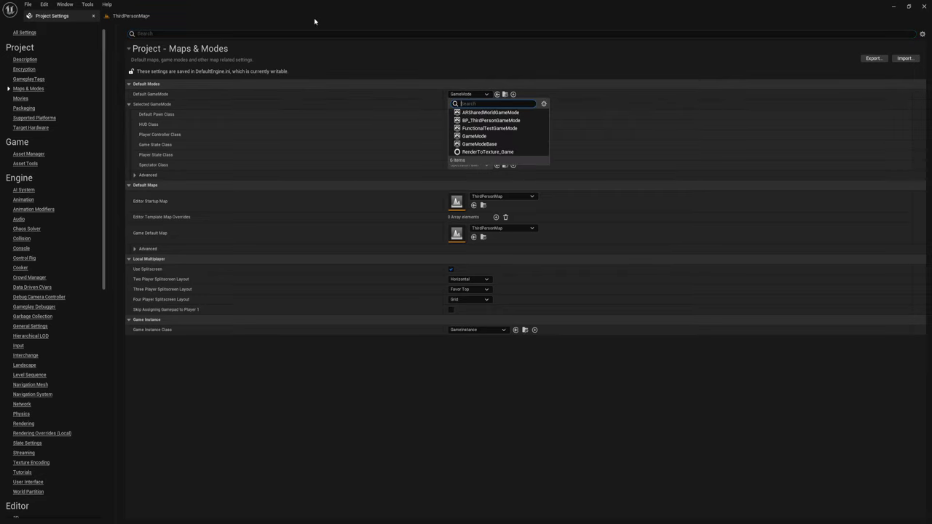
left_click(132, 16)
left_click(131, 15)
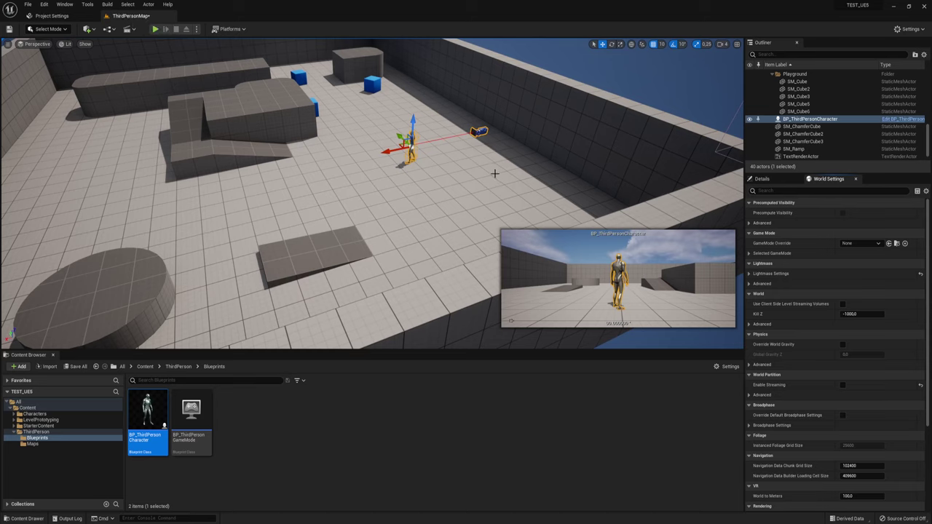
Switch back to the ThirdPersonMap level and start a Play-in-Editor session.
left_click(51, 15)
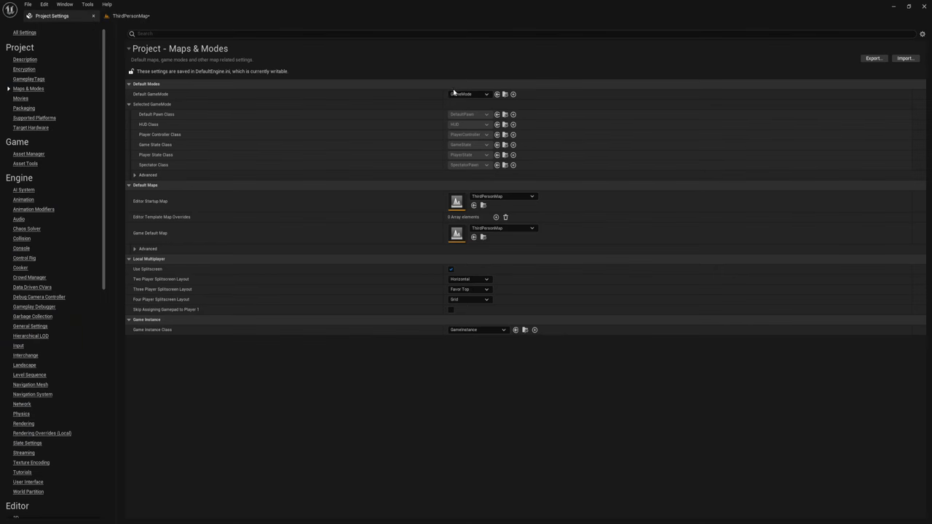
left_click(138, 18)
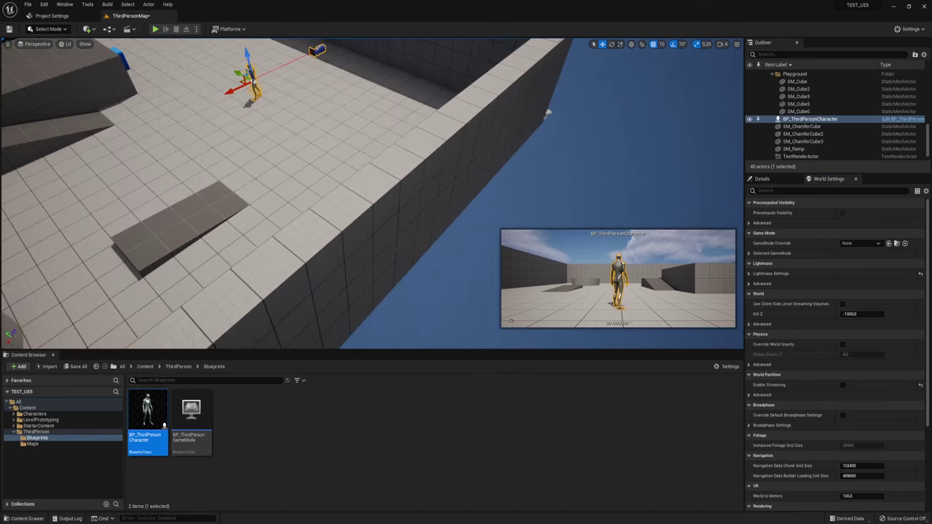
left_click(155, 31)
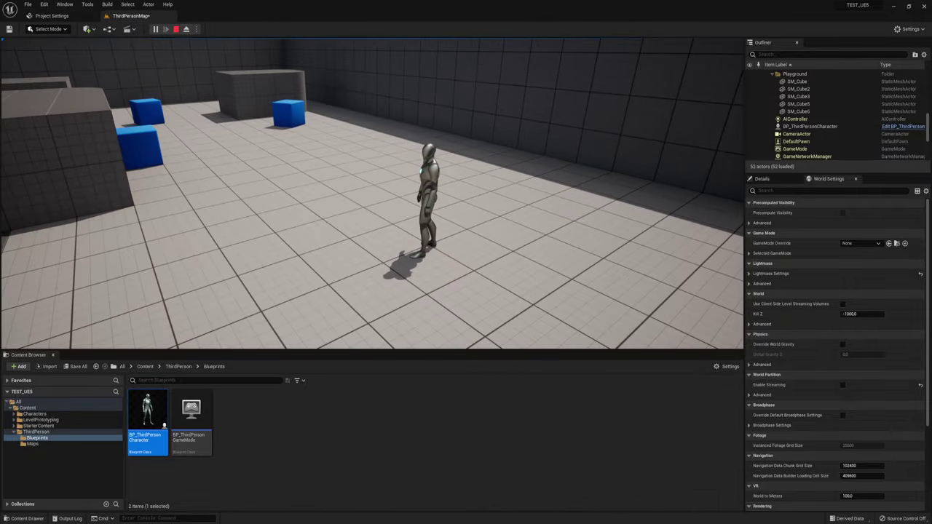
Stop the play session and set World Settings' GameMode Override to BP_ThirdPersonGameMode.
key("Escape")
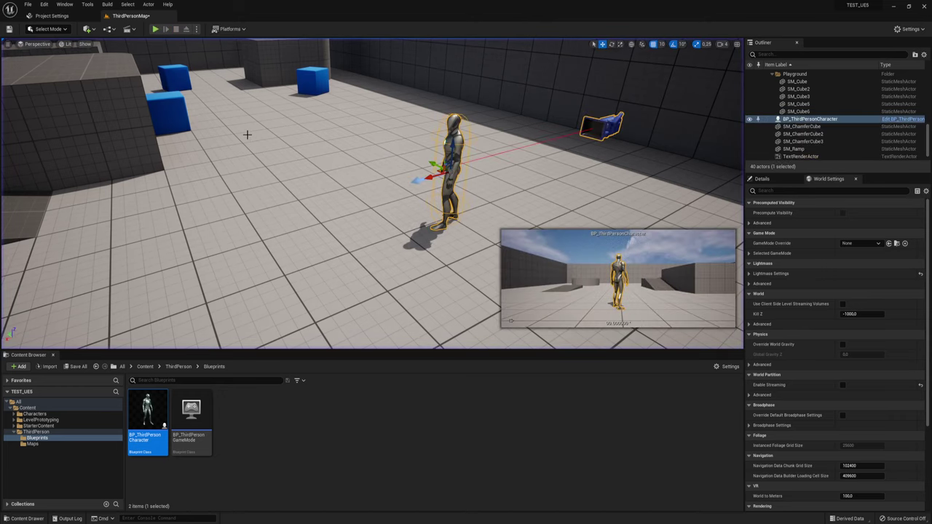
left_click(862, 243)
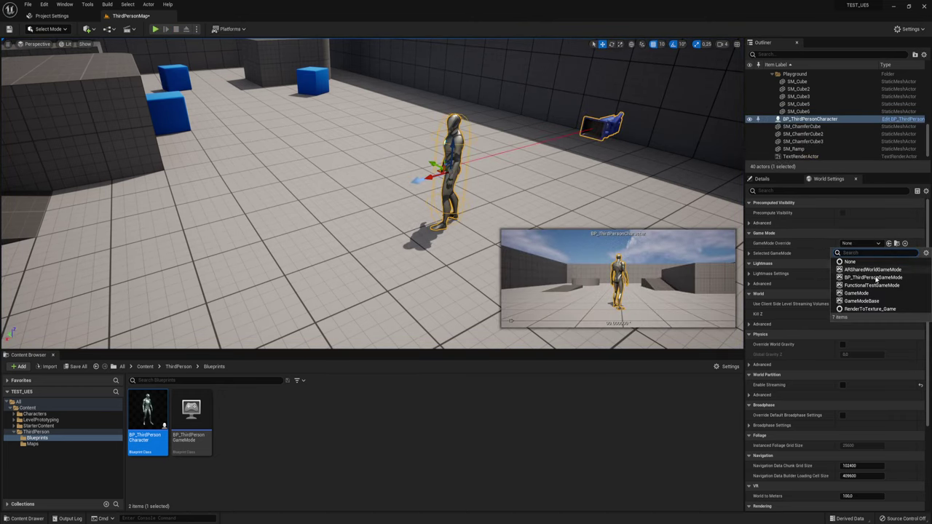
left_click(873, 277)
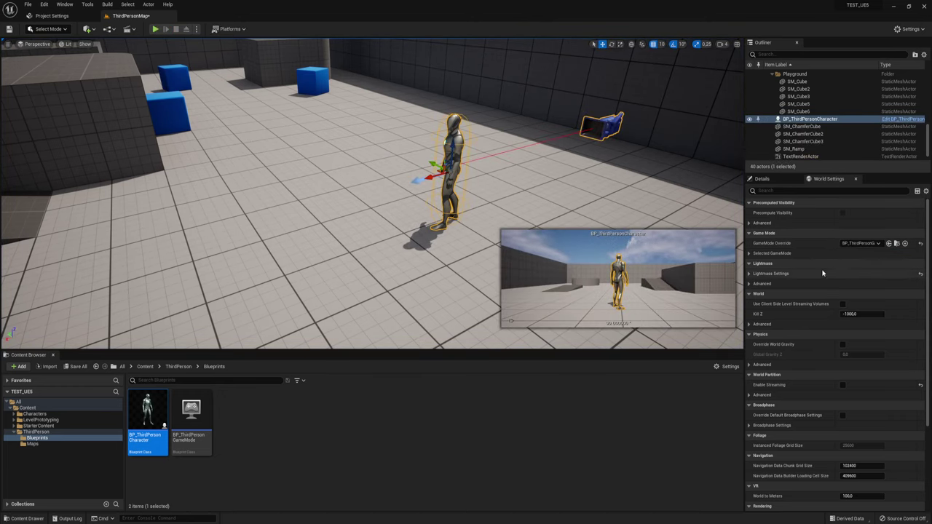
Play-test the level, moving the character forward, then end the session.
left_click(155, 29)
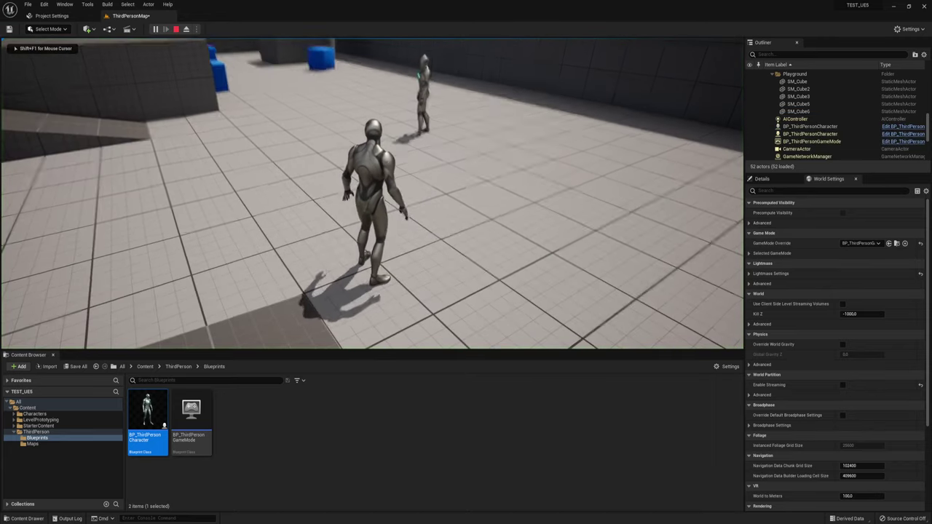
key("w")
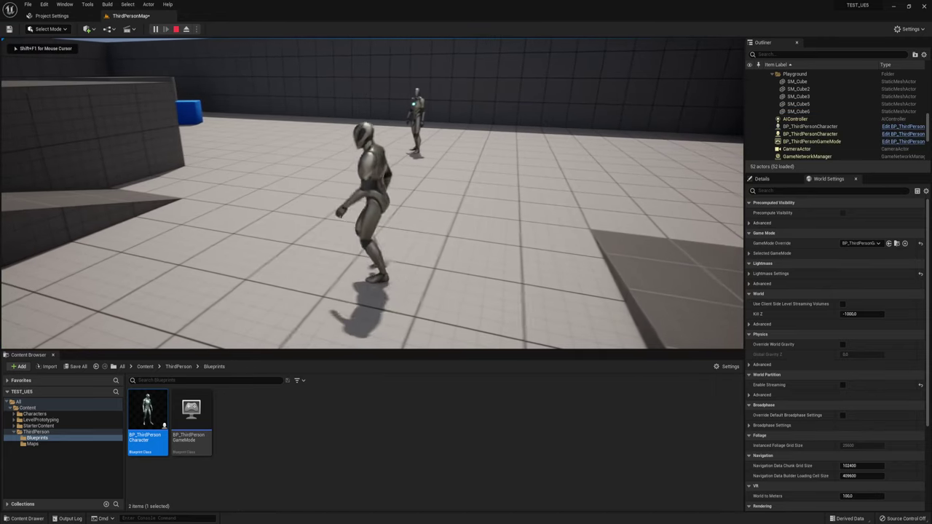
key("Escape")
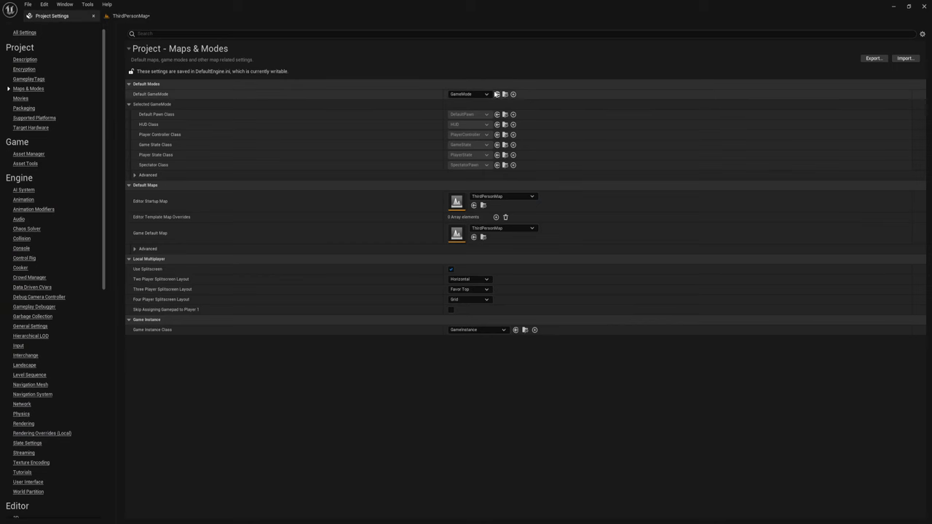
Choose BP_ThirdPersonGameMode as the project's Default GameMode and return to ThirdPersonMap.
left_click(486, 94)
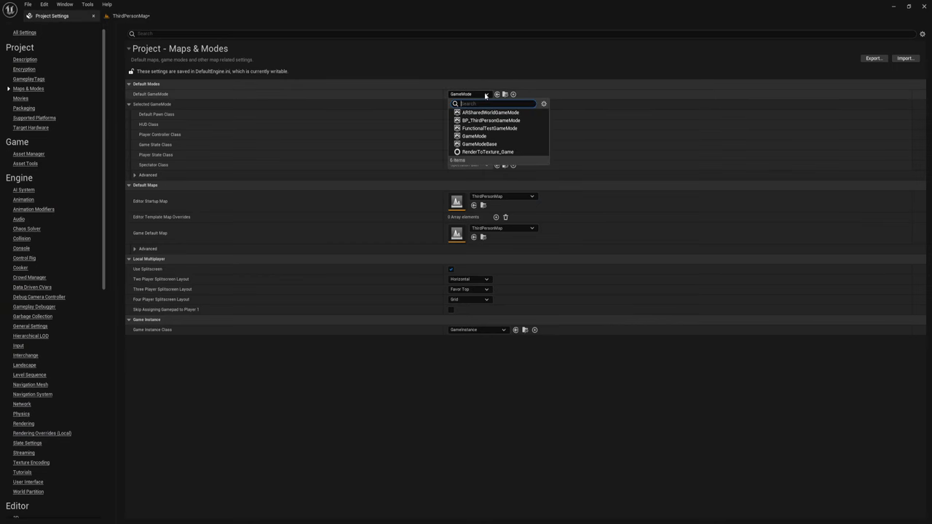
left_click(491, 120)
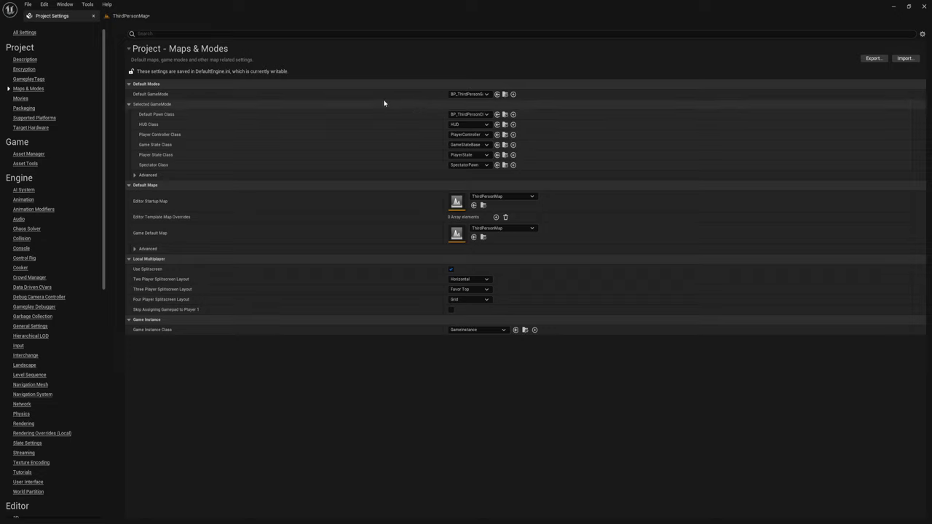
left_click(129, 16)
Enable Show FPS in the viewport menu and move the camera closer to the character.
scroll(306, 139, "down", 3)
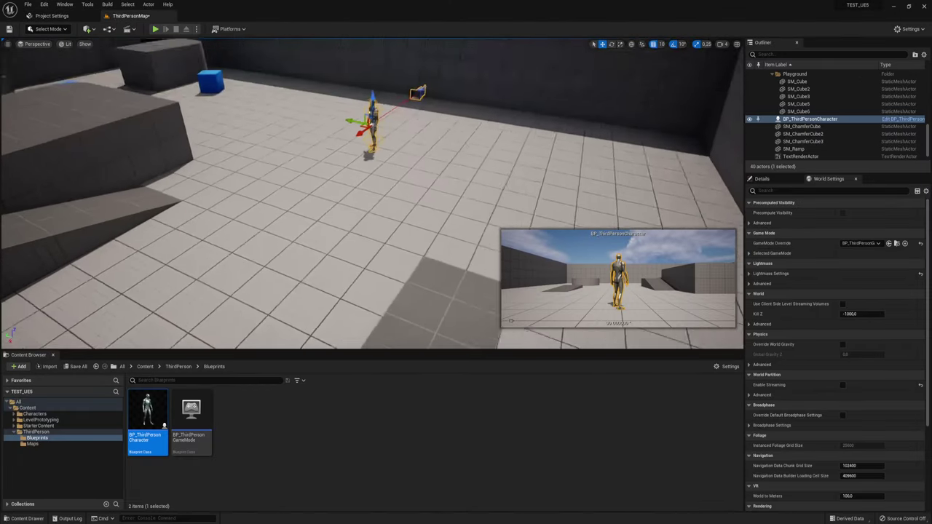
scroll(305, 138, "down", 2)
scroll(306, 139, "down", 1)
left_click(248, 157)
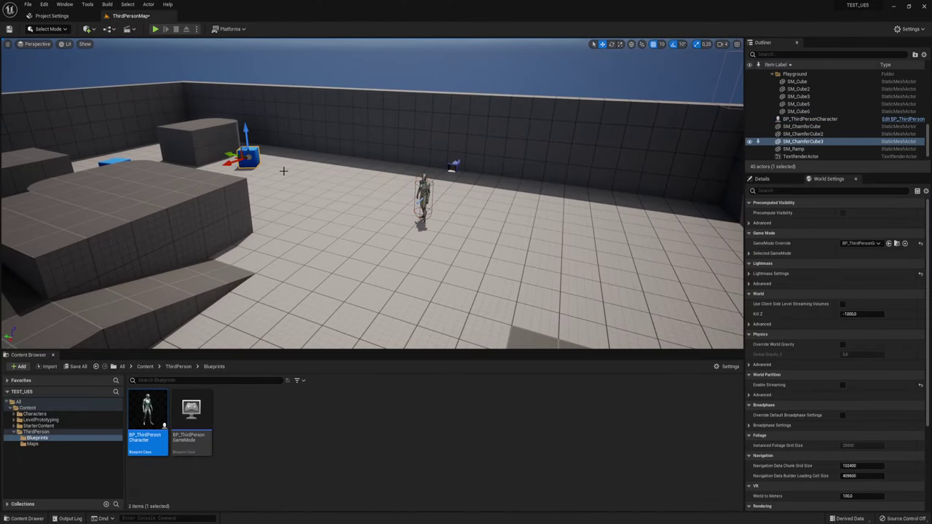
left_click(8, 43)
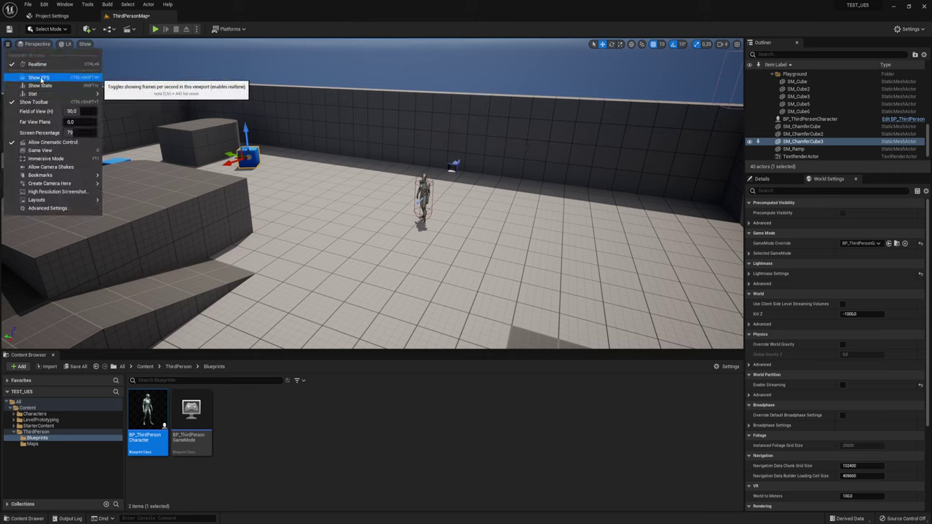
left_click(40, 78)
right_click_drag(422, 218, 437, 240)
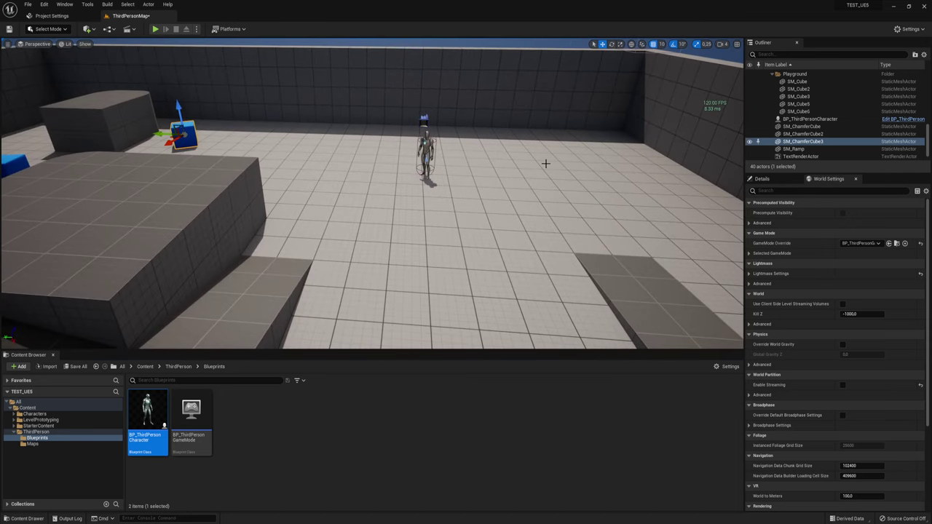
right_click_drag(546, 163, 575, 139)
Play the level, run the character around with W, S and A, then stop.
left_click(155, 29)
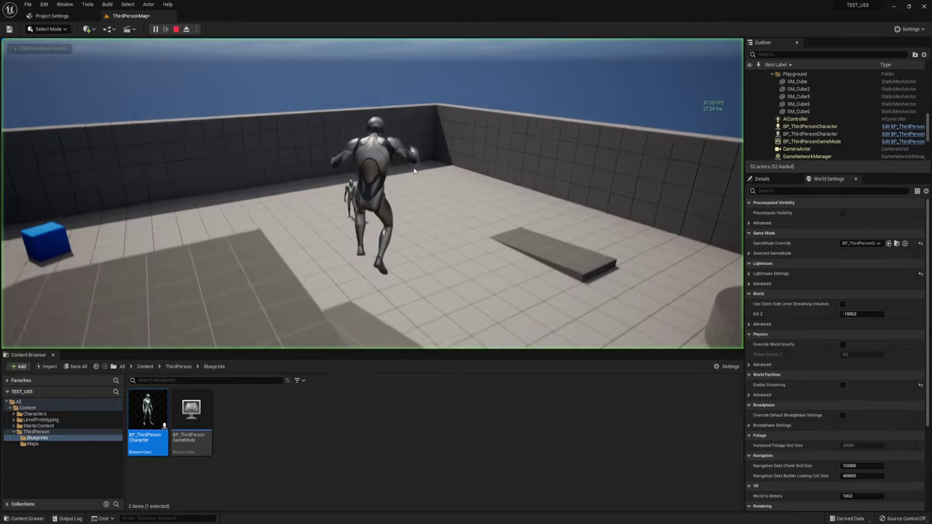
left_click(414, 172)
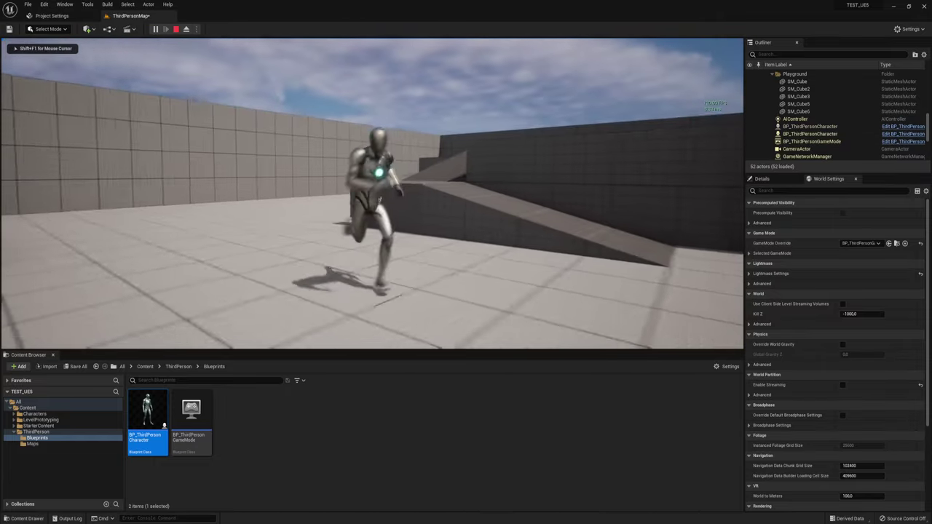
key("w")
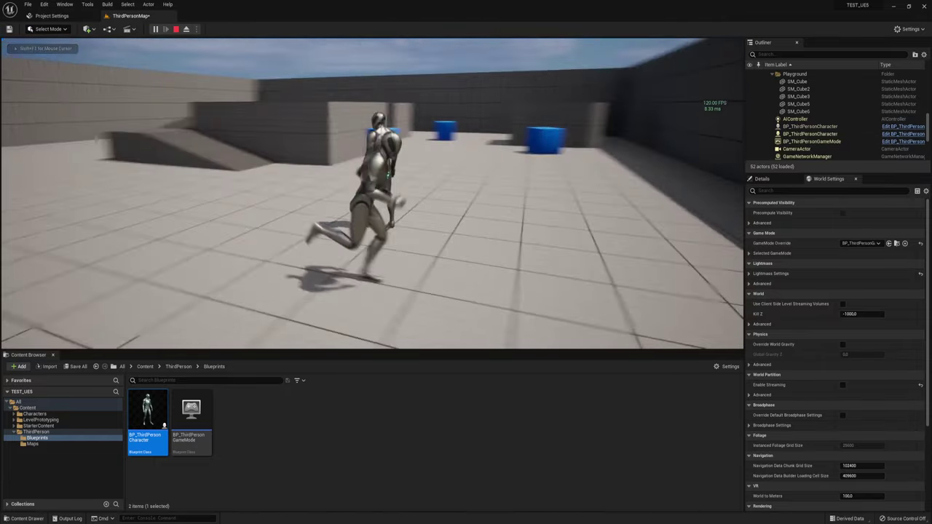
key("s")
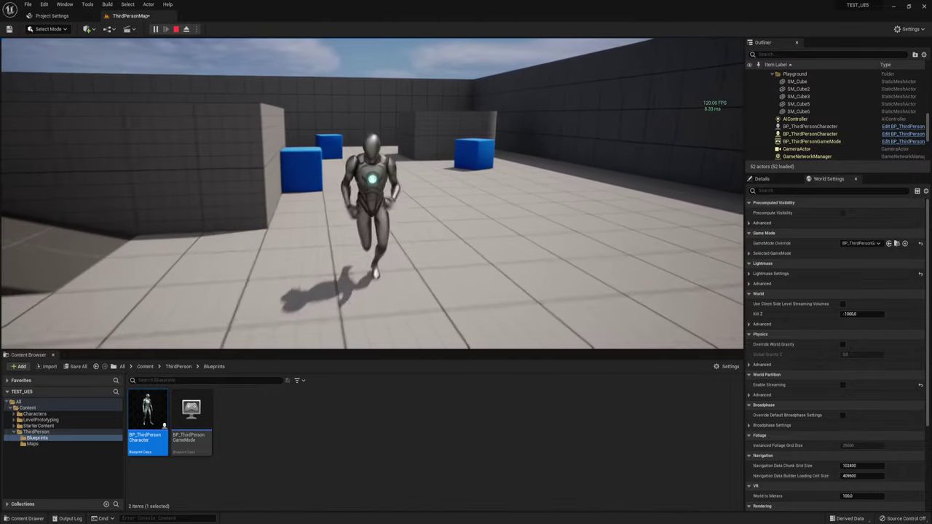
key("a")
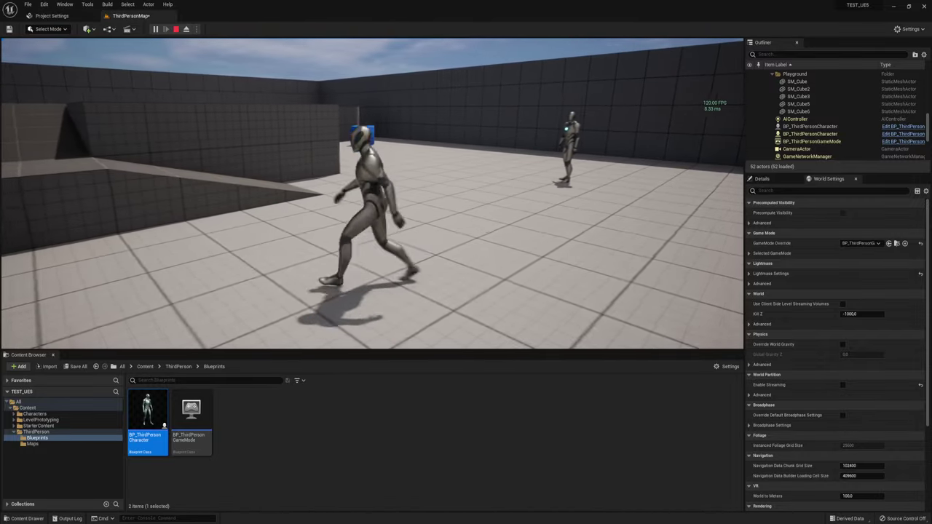
key("Escape")
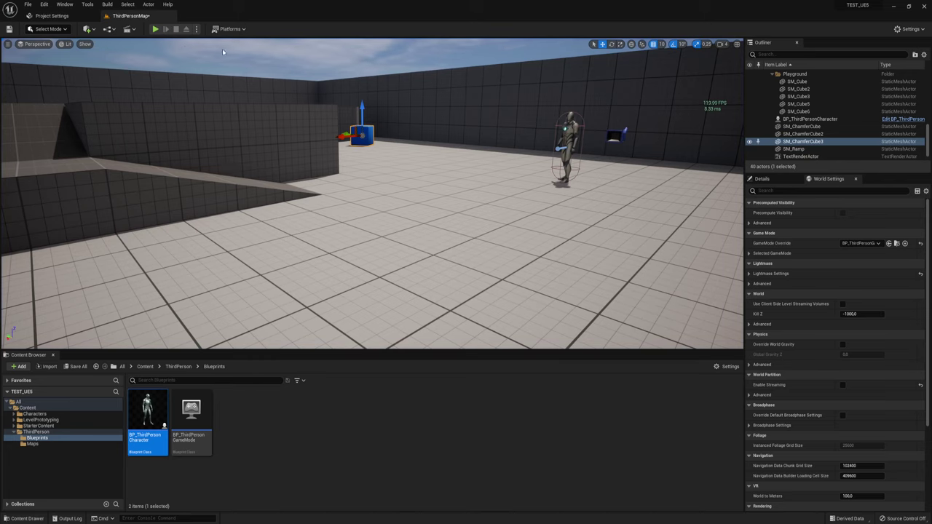
Start another play session, run left and forward, and release the mouse with Shift+F1.
left_click(155, 29)
key("a")
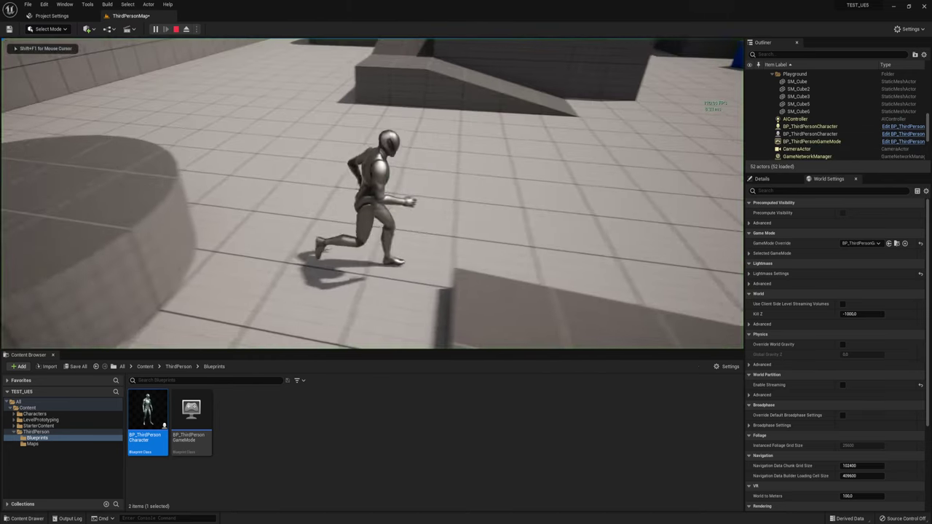
key("w")
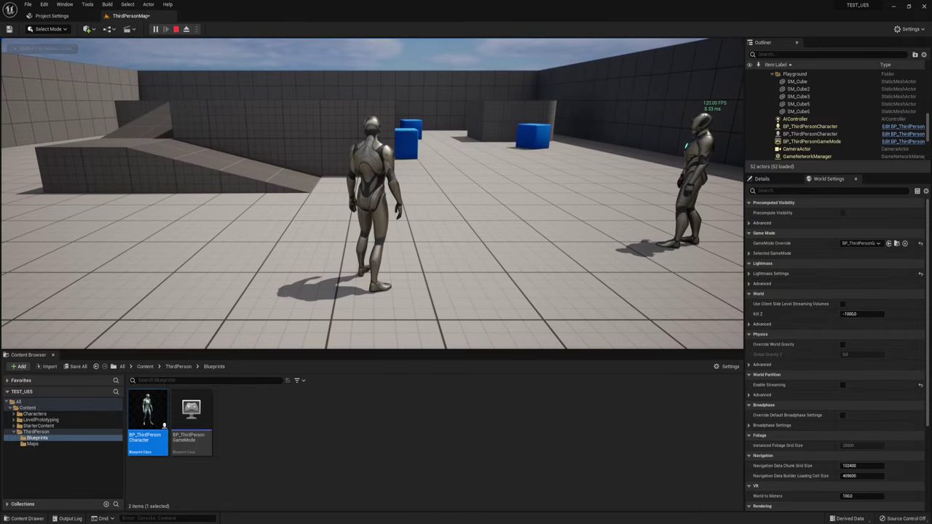
key("shift+F1")
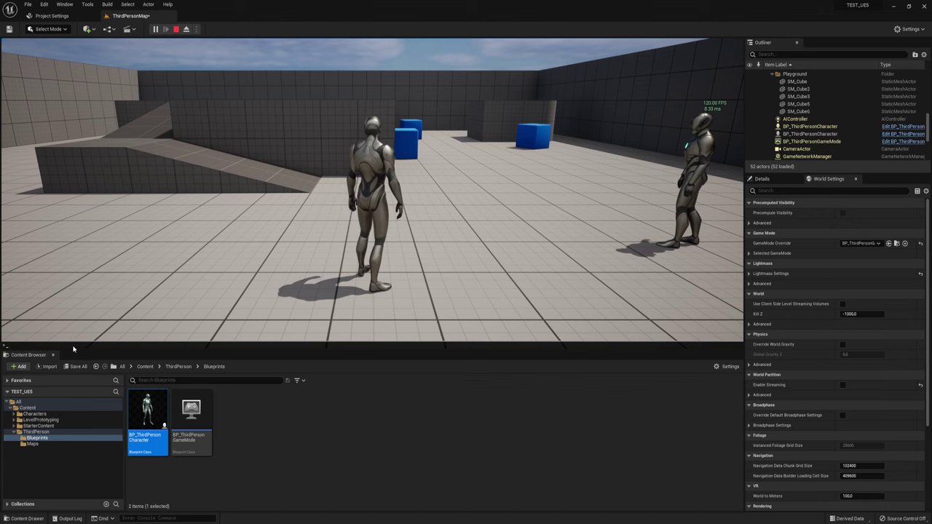
Run the console command t.MaxFPS 1000 to raise the frame-rate cap.
key("grave")
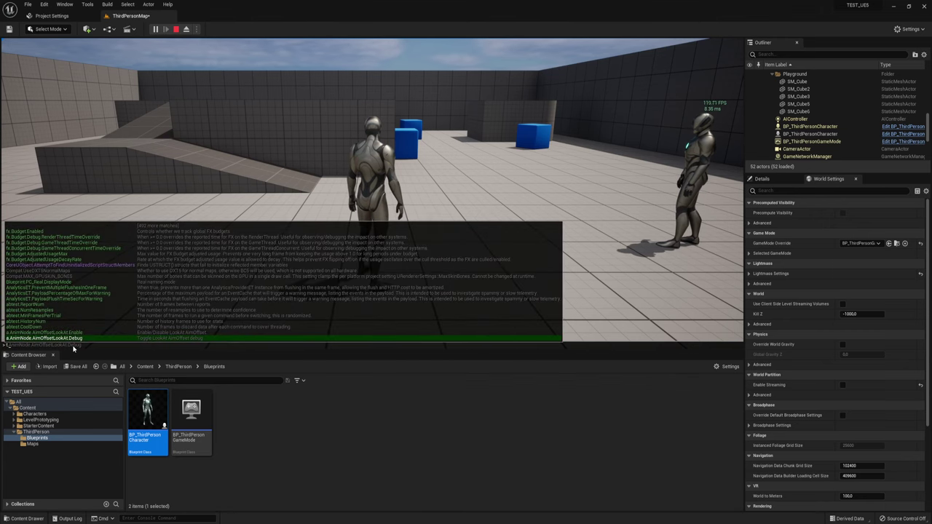
type("ma")
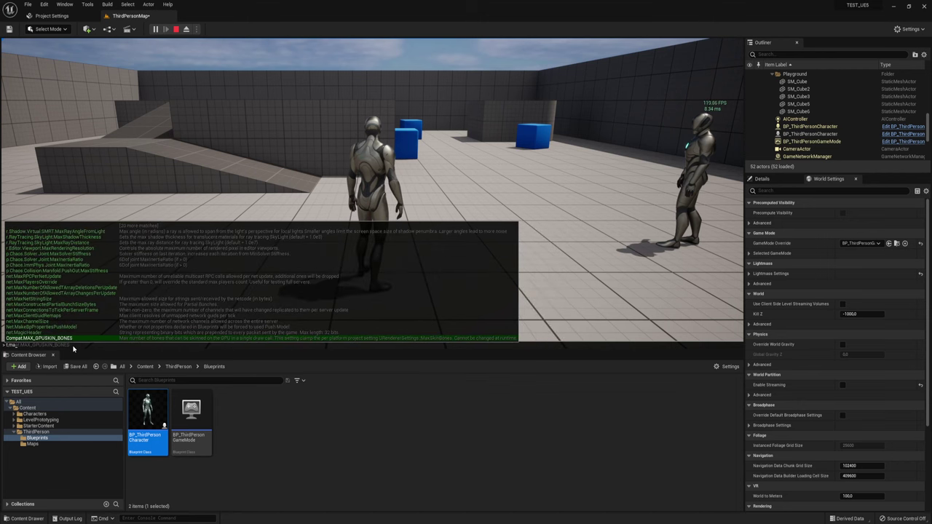
type("x")
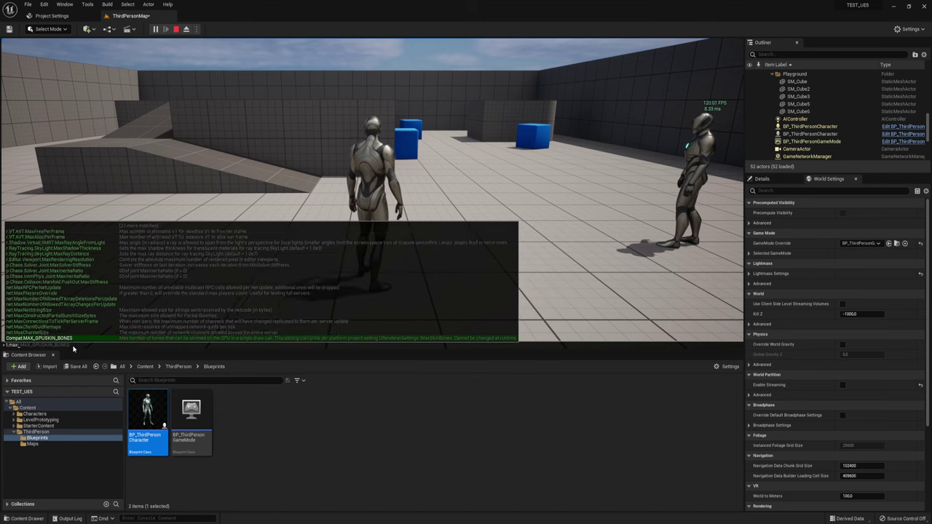
key("Down")
key("Down")
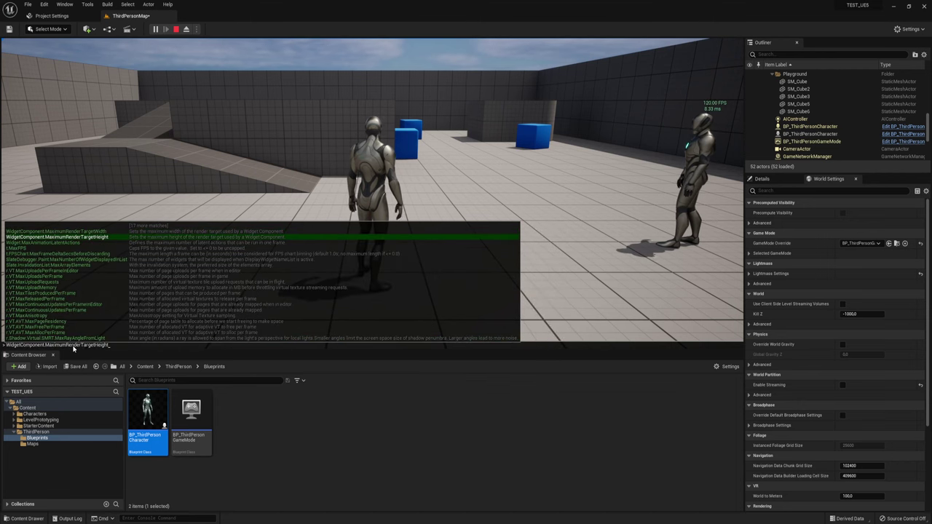
key("Down")
key("Down")
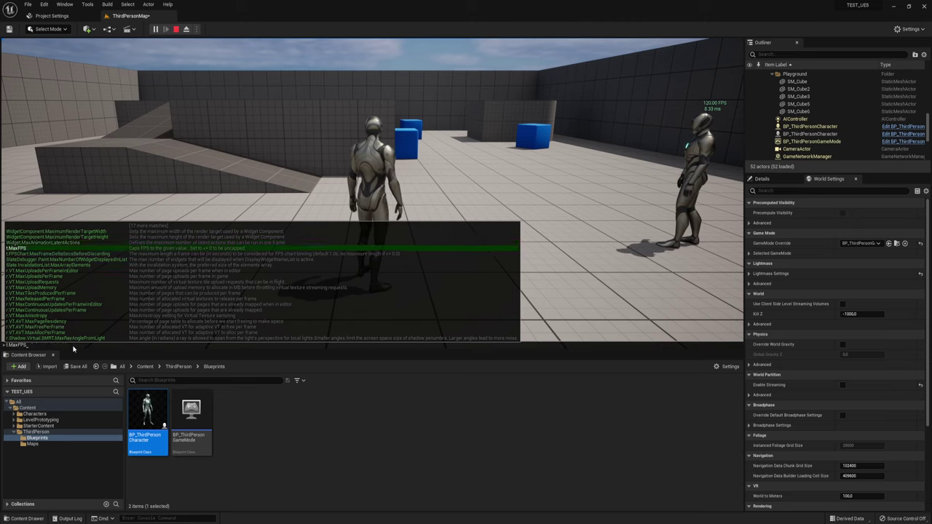
key("Tab")
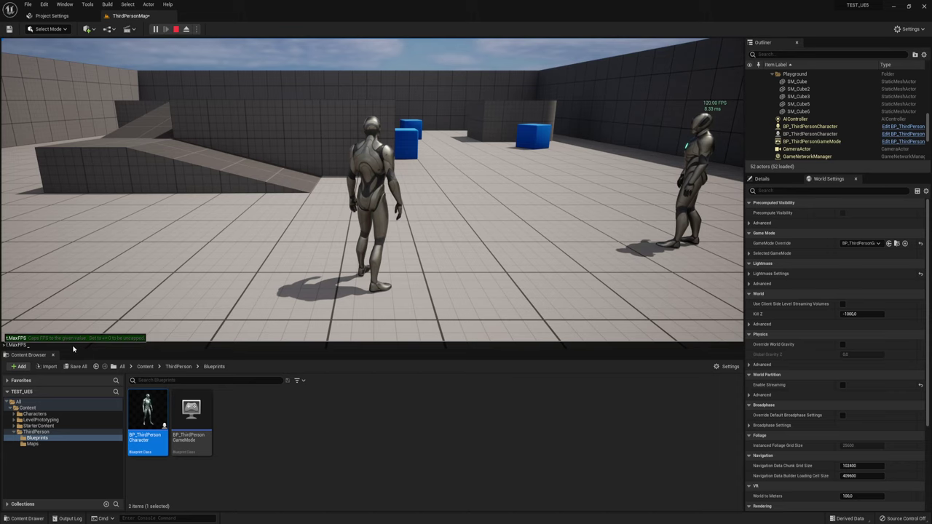
type("1000")
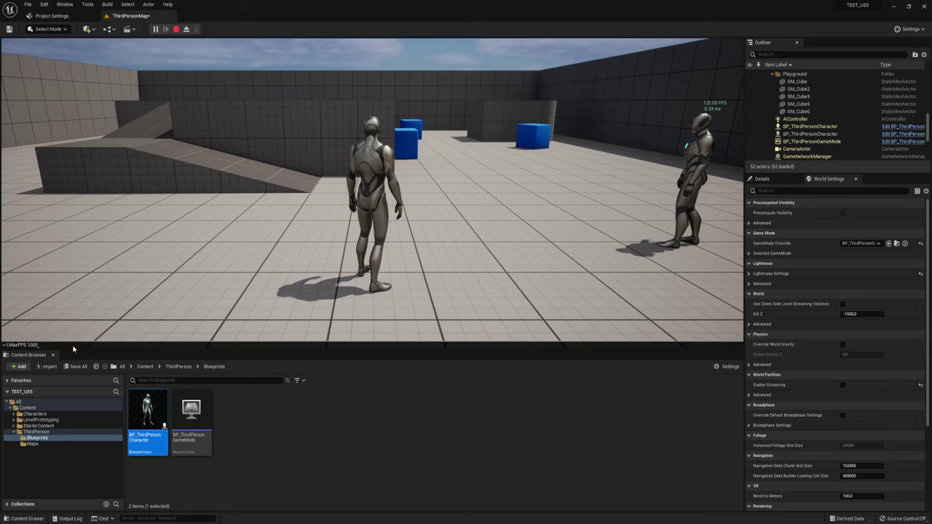
key("Return")
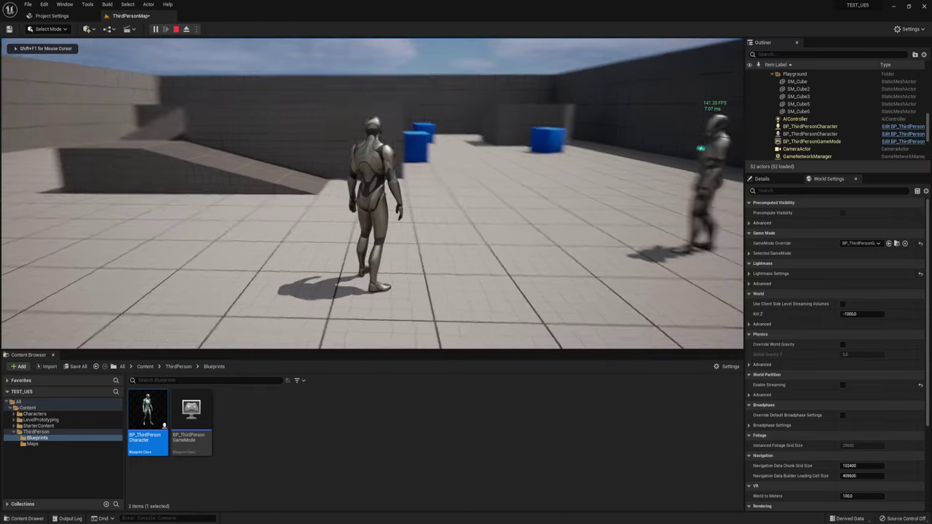
Run the character around the arena with WASD, then stop the play session.
key("d")
key("a")
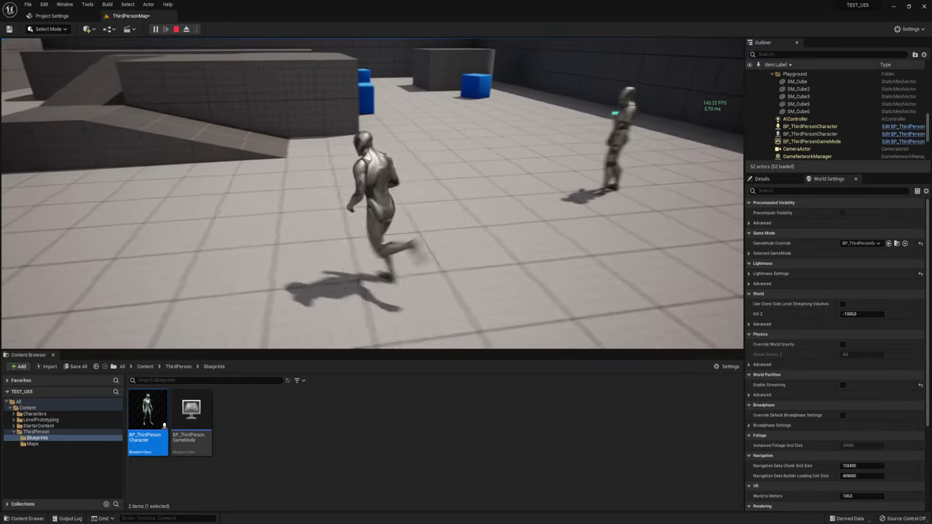
key("s")
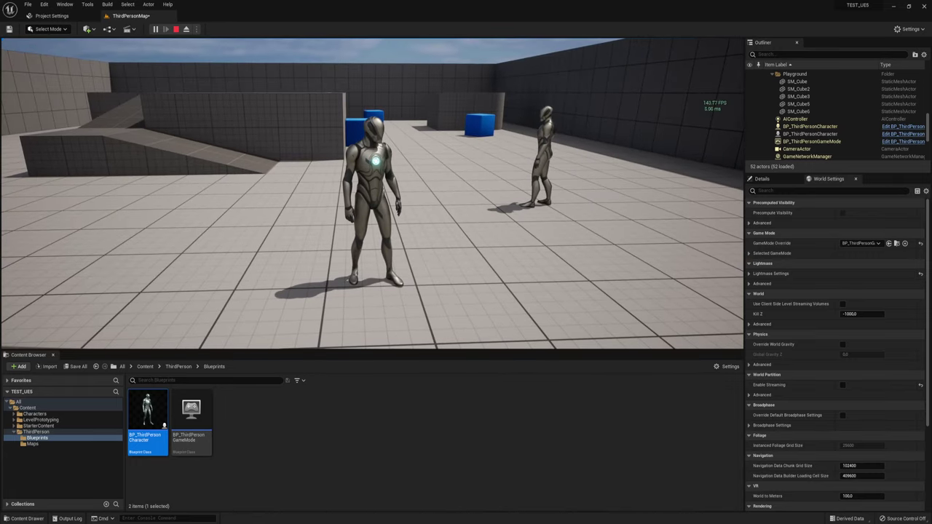
key("a")
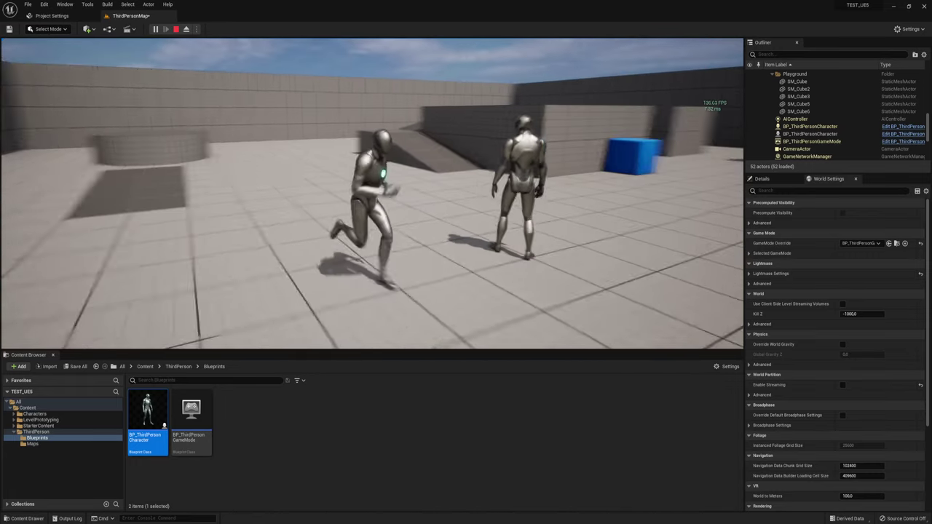
key("w")
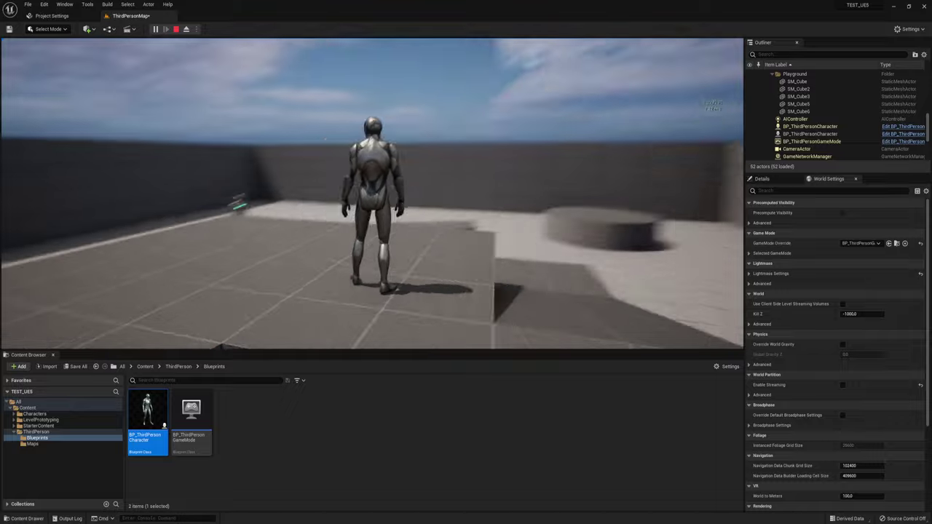
key("w")
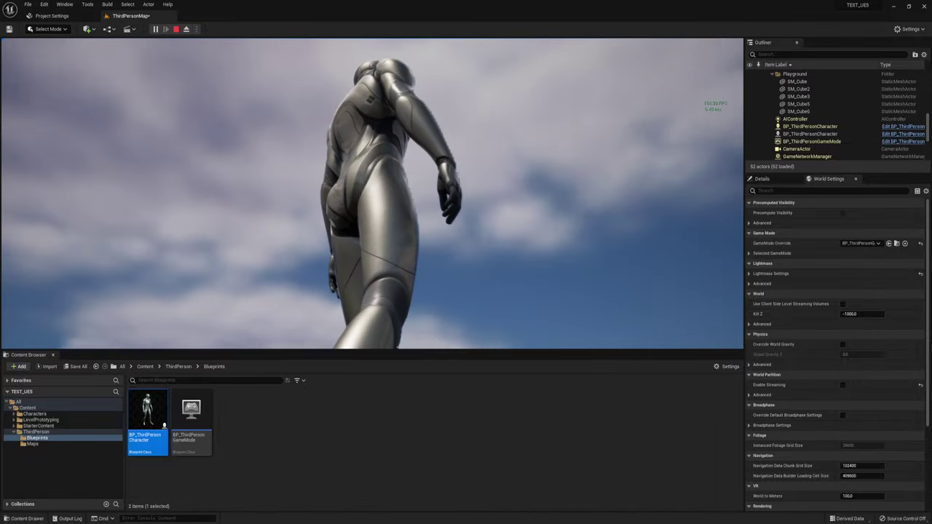
key("w")
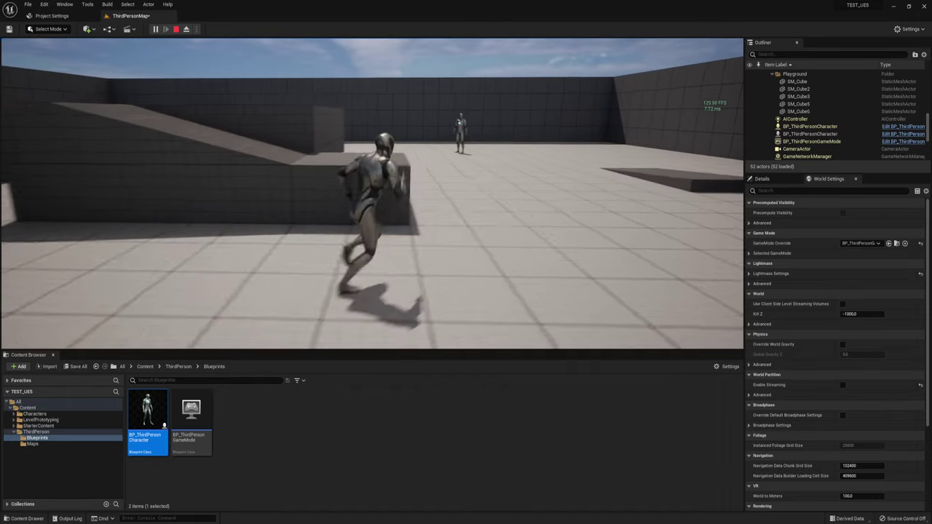
key("Escape")
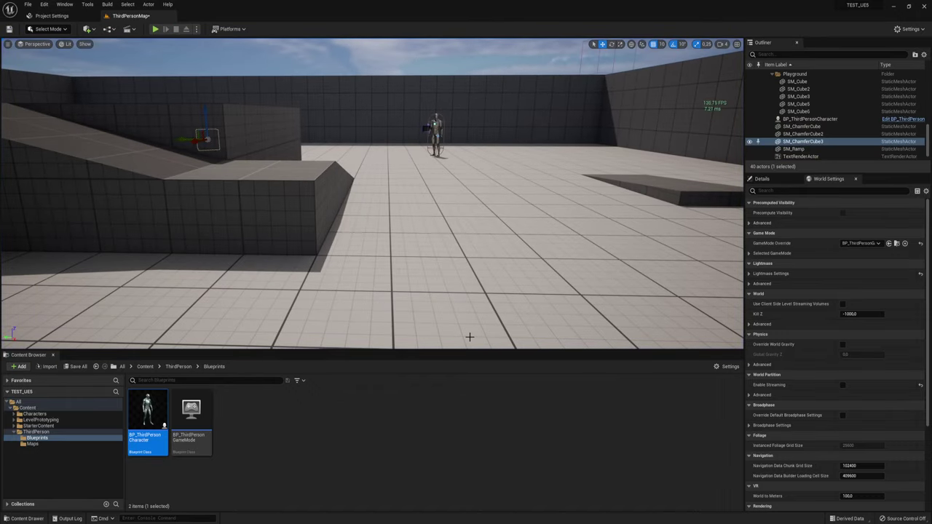
Widen the viewport Field of View to 110, then to 115.
left_click(8, 44)
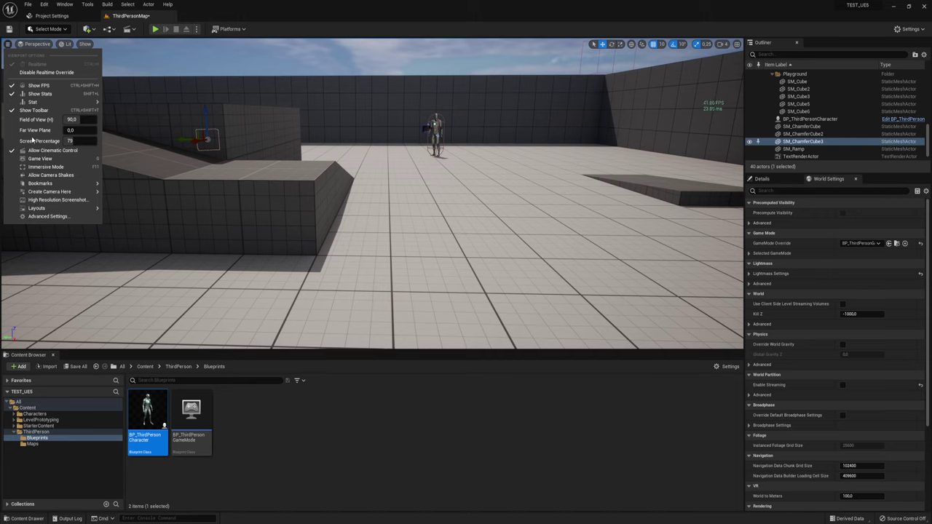
mouse_move(36, 209)
mouse_move(76, 119)
left_mouse_down()
mouse_move(117, 119)
mouse_move(102, 120)
left_mouse_up()
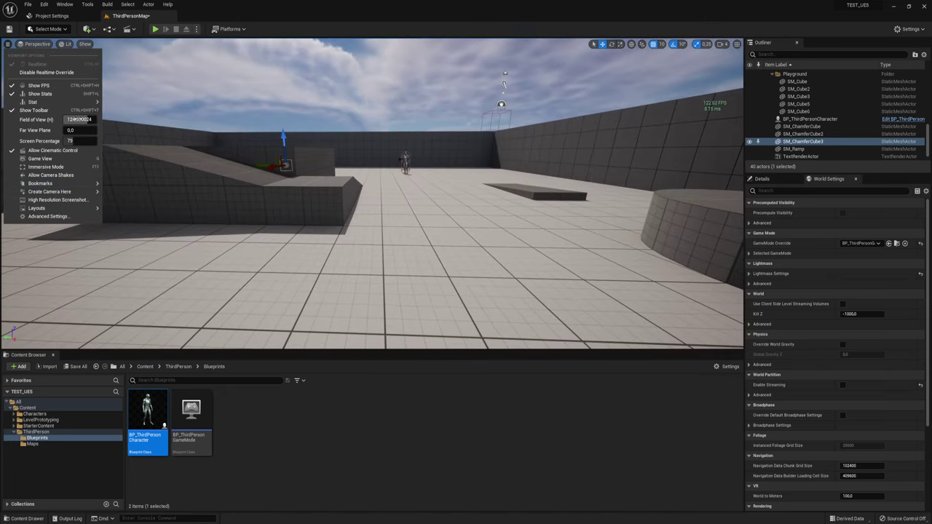
type("110")
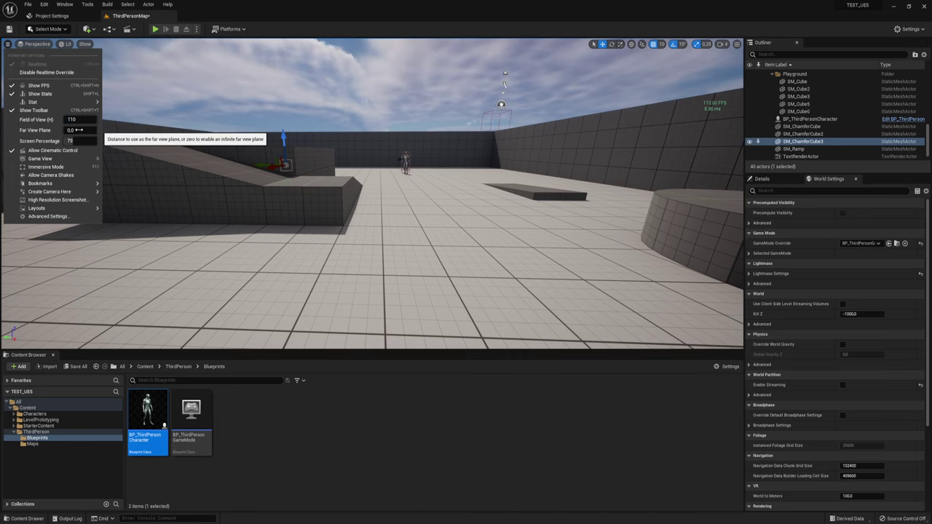
key("Return")
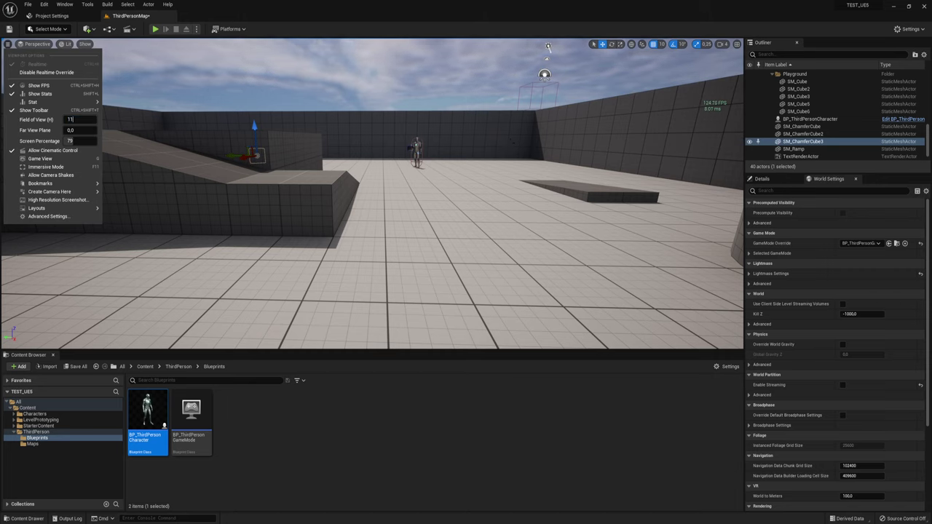
type("5")
key("Return")
Fly the camera around, reset Field of View to 90 and adjust the Far View Plane.
right_click_drag(414, 217, 252, 70)
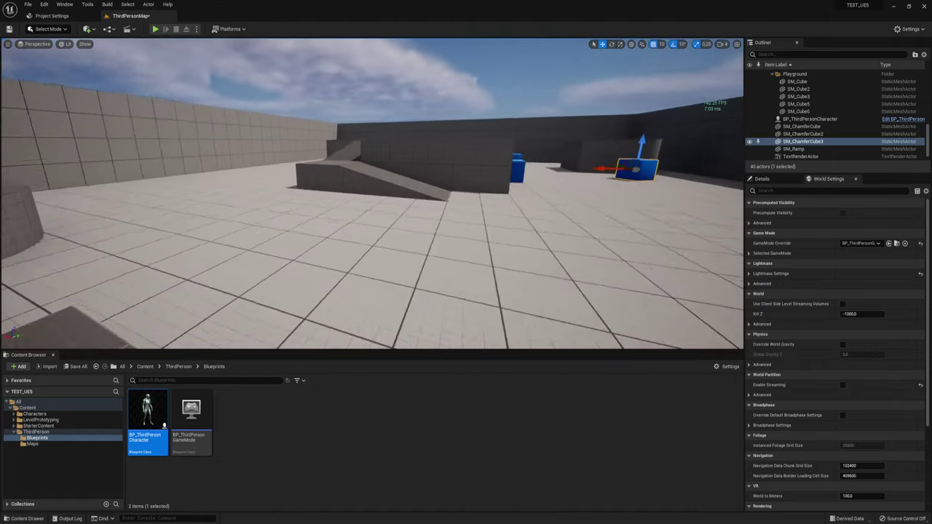
right_click_drag(195, 140, 195, 139)
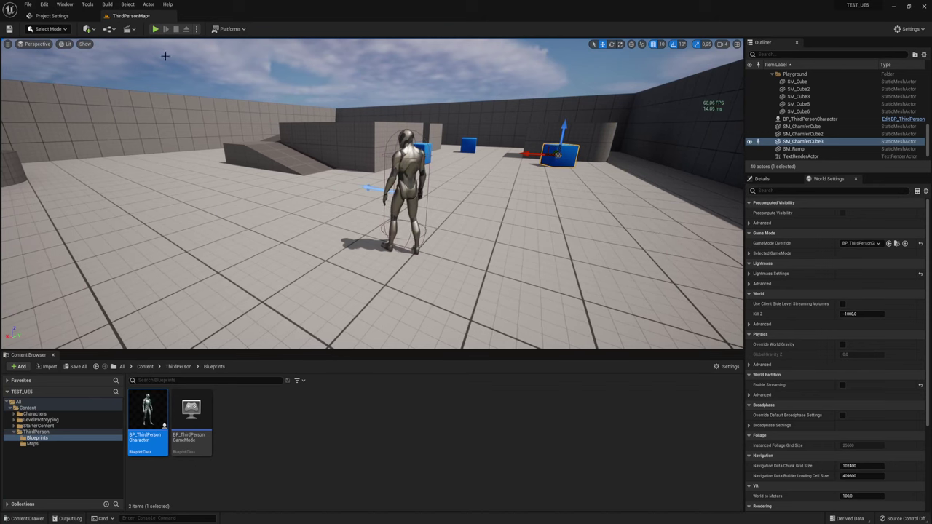
left_click(8, 43)
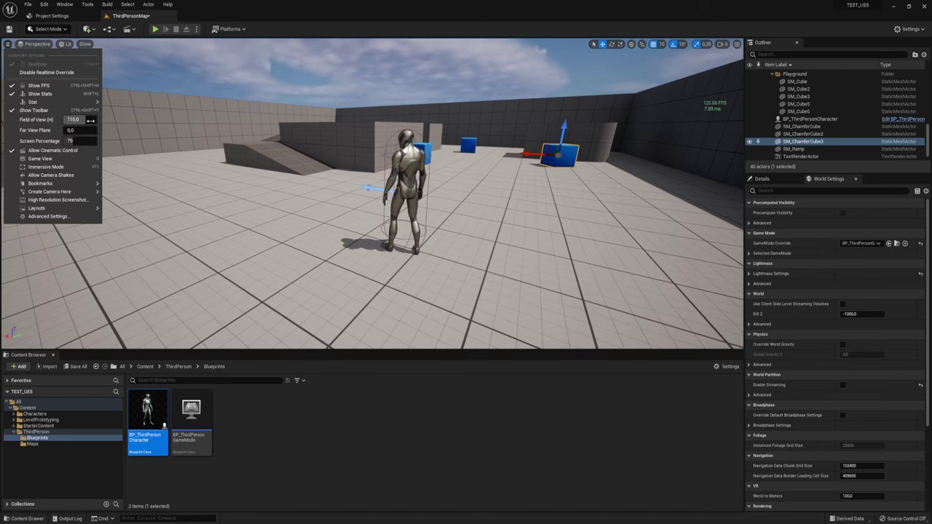
type("90")
key("Return")
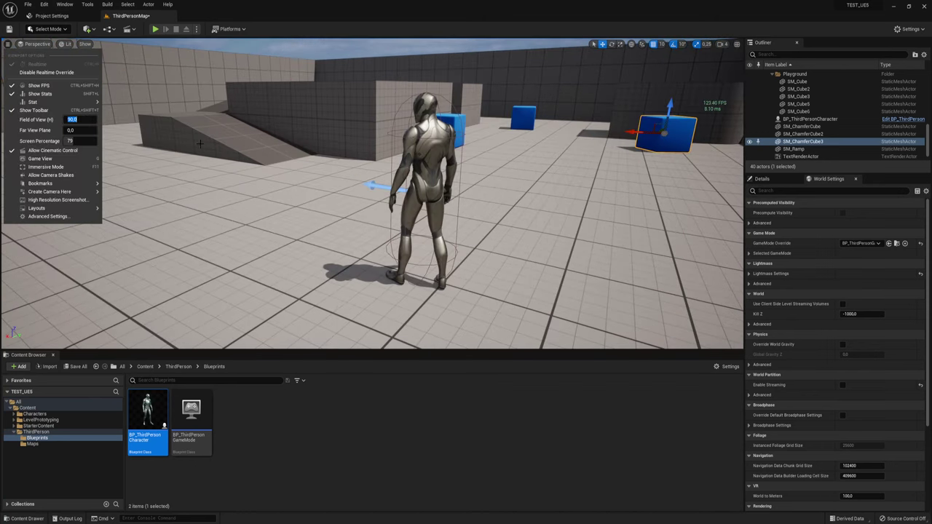
mouse_move(200, 143)
right_mouse_down()
mouse_move(182, 135)
mouse_move(231, 139)
right_mouse_up()
left_click(8, 43)
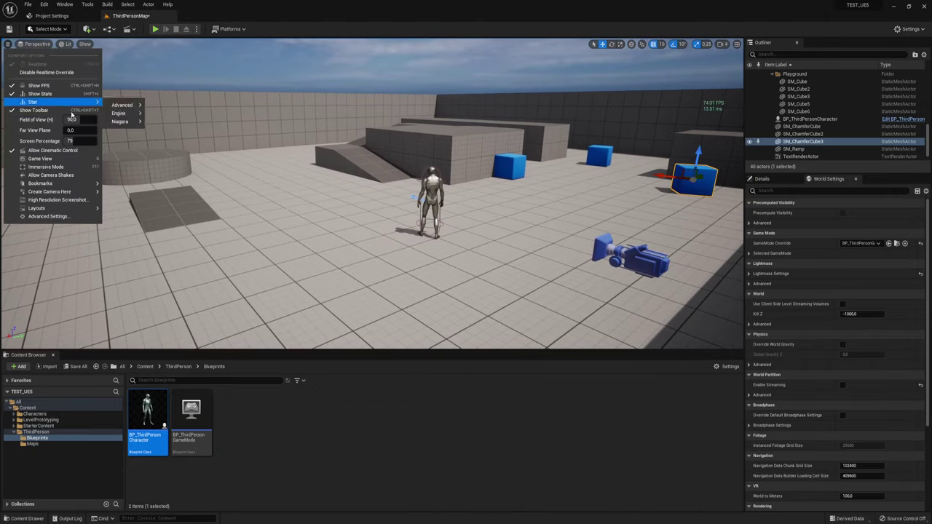
mouse_move(80, 130)
left_mouse_down()
mouse_move(117, 130)
mouse_move(44, 130)
mouse_move(116, 141)
mouse_move(103, 147)
left_mouse_up()
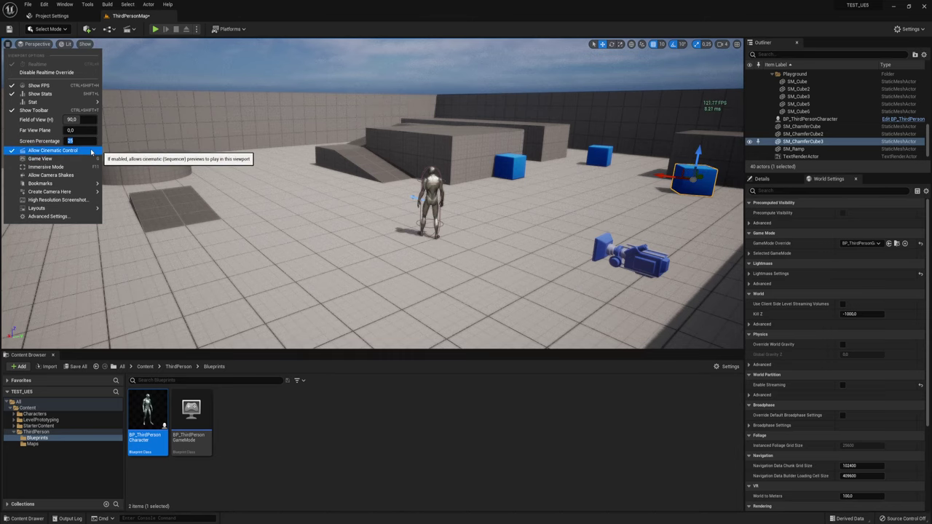
right_click_drag(260, 187, 247, 187)
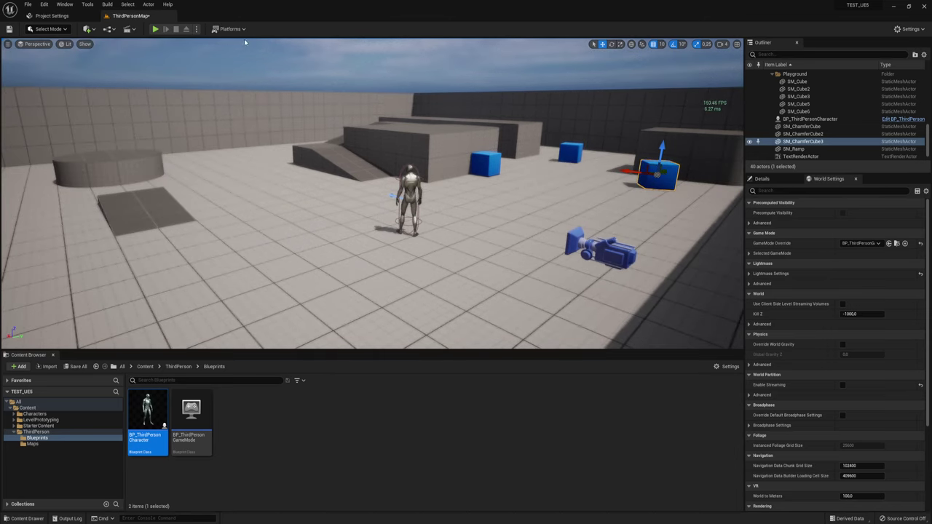
Play the level, run the character forward with W, then stop with Esc.
left_click(155, 29)
key("w")
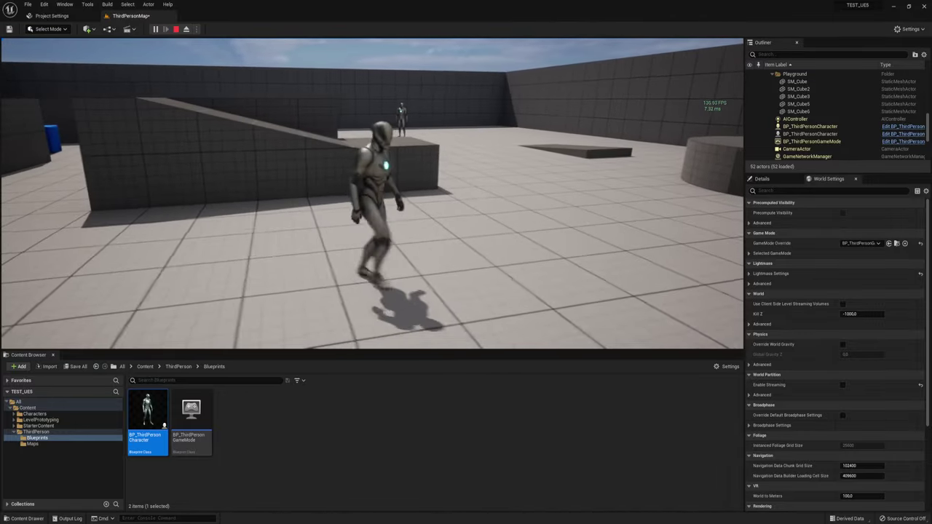
key("Escape")
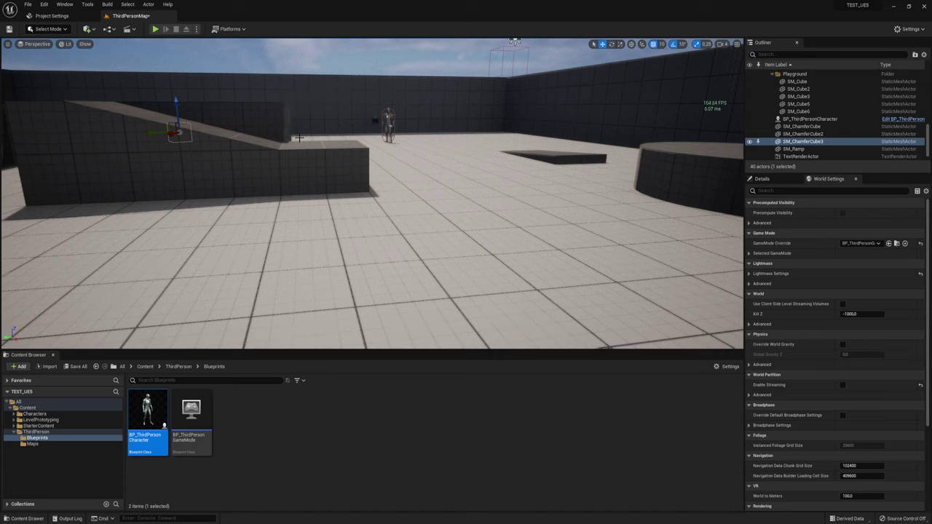
Set the viewport Screen Percentage to 100 at a 90 FOV, then look toward the character.
left_click(7, 44)
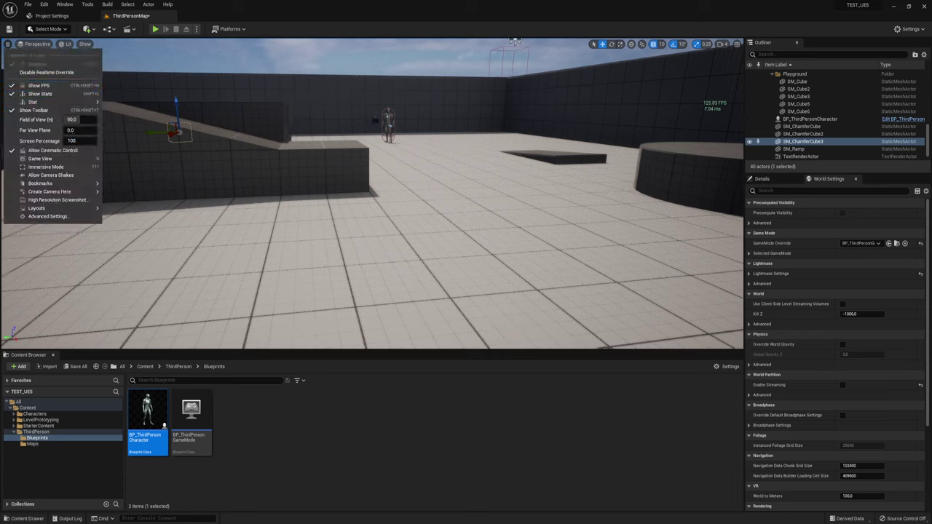
left_click(72, 141)
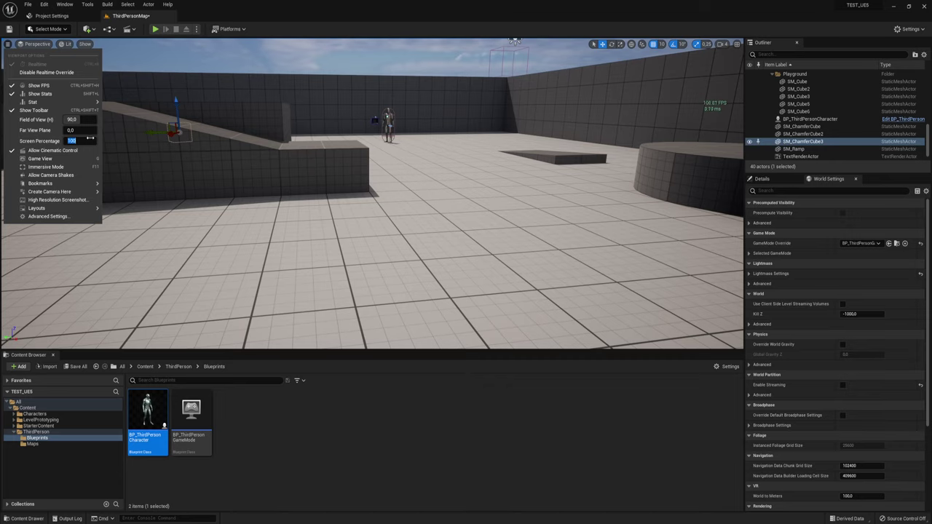
mouse_move(353, 146)
right_mouse_down()
mouse_move(378, 167)
mouse_move(453, 179)
right_mouse_up()
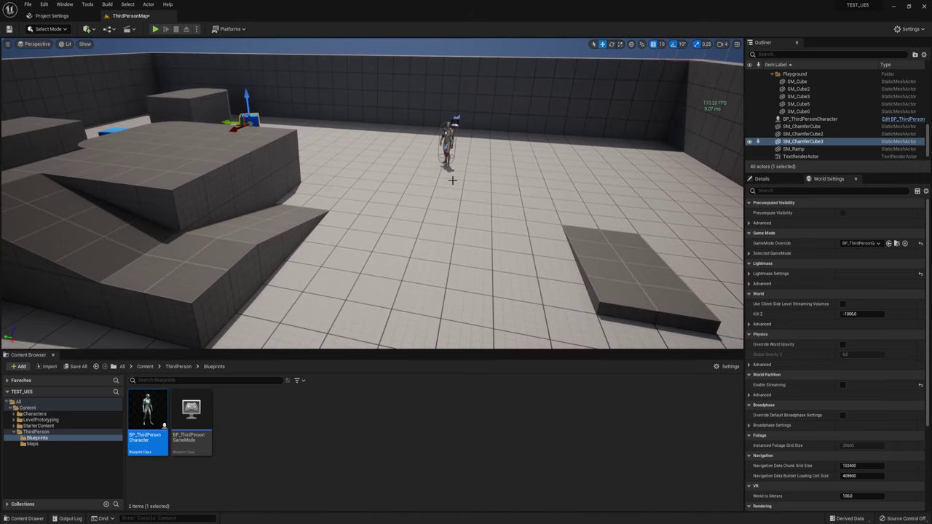
Compare the Low and High scalability presets, settle on Medium, and tilt the view toward the sky.
left_click(912, 29)
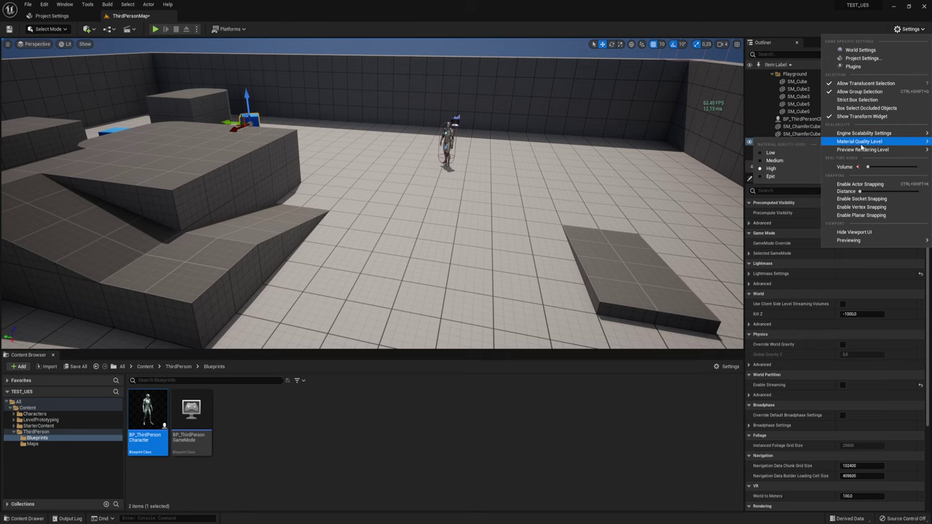
mouse_move(871, 135)
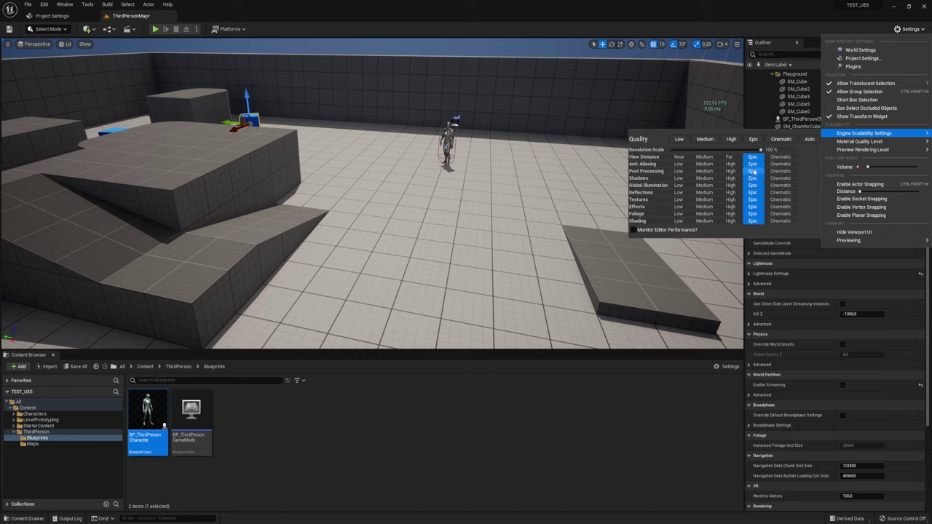
left_click(680, 139)
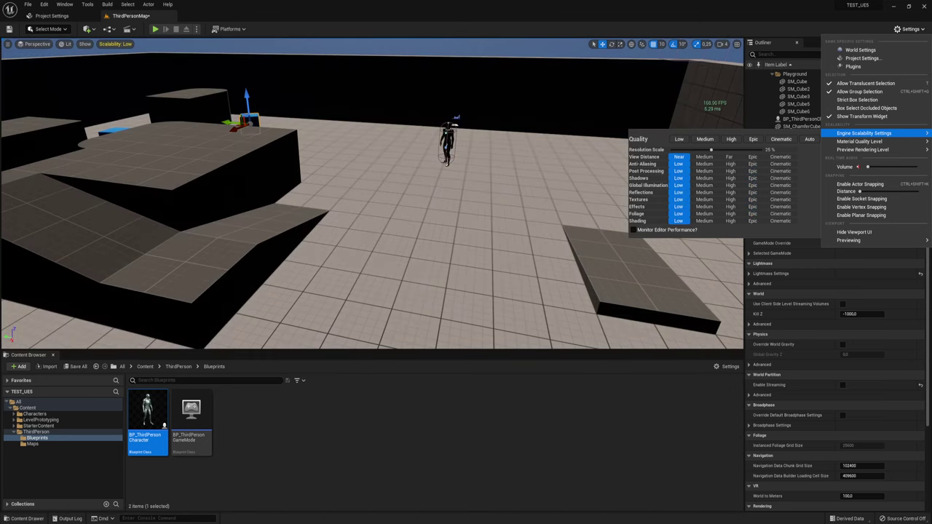
left_click(705, 139)
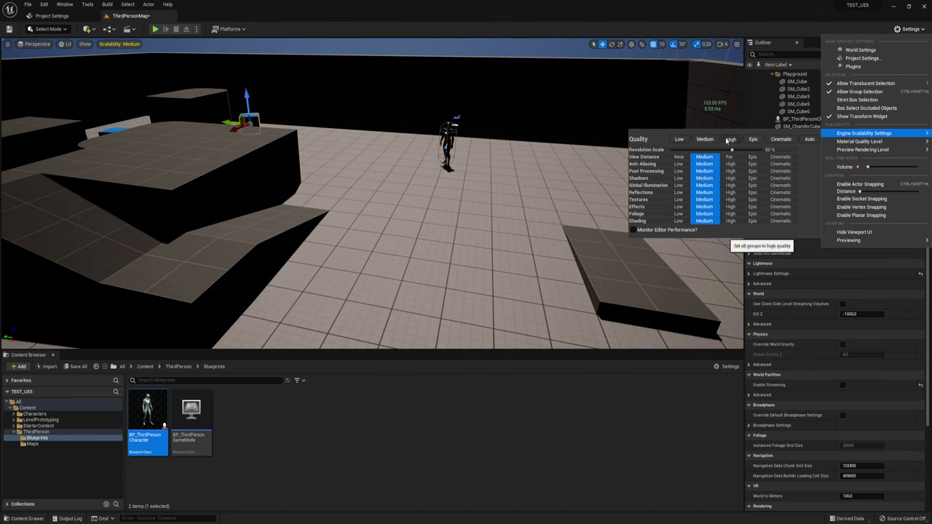
left_click(731, 139)
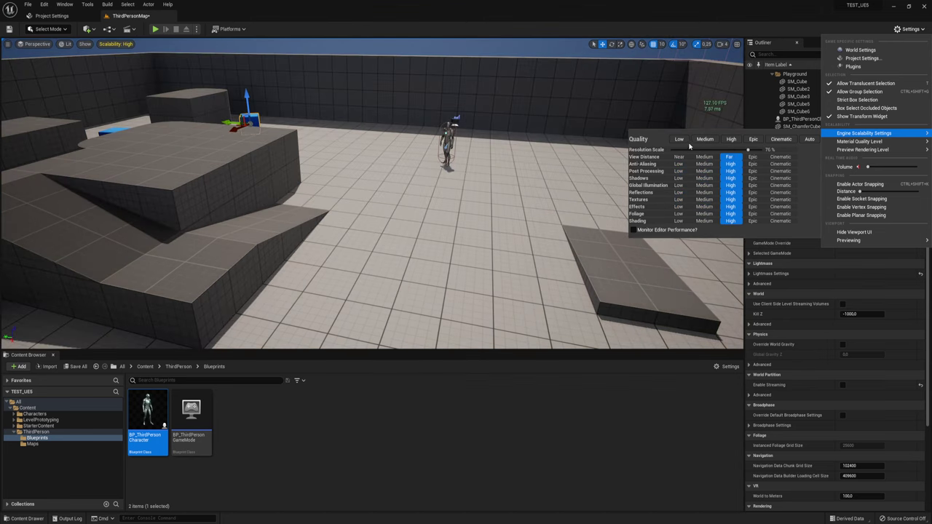
left_click(705, 139)
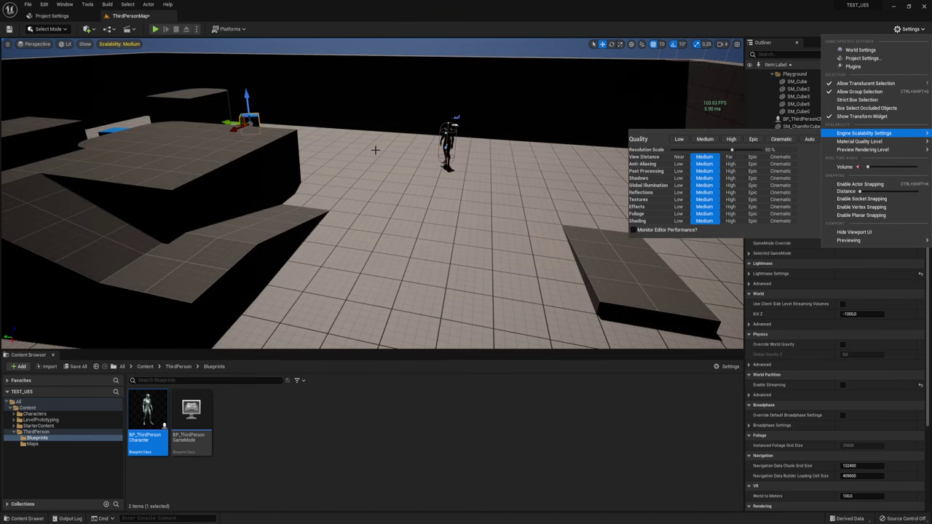
right_click_drag(375, 150, 774, 106)
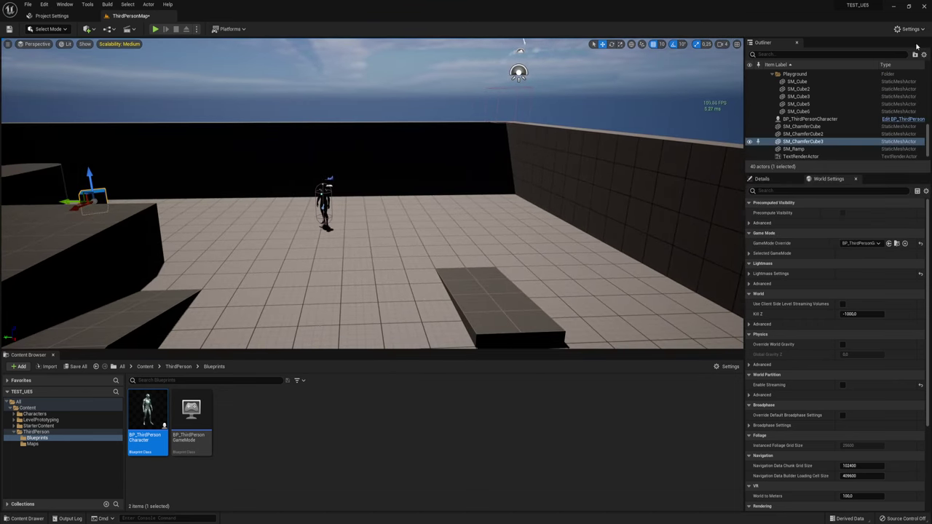
left_click(910, 30)
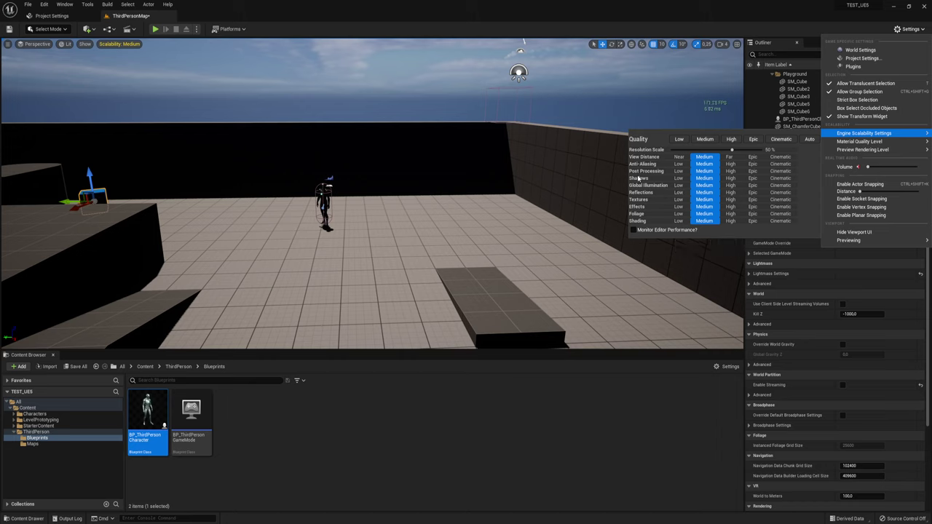
Set all groups to High, testing Low for Shadows, Reflections, Textures and Effects.
left_click(678, 178)
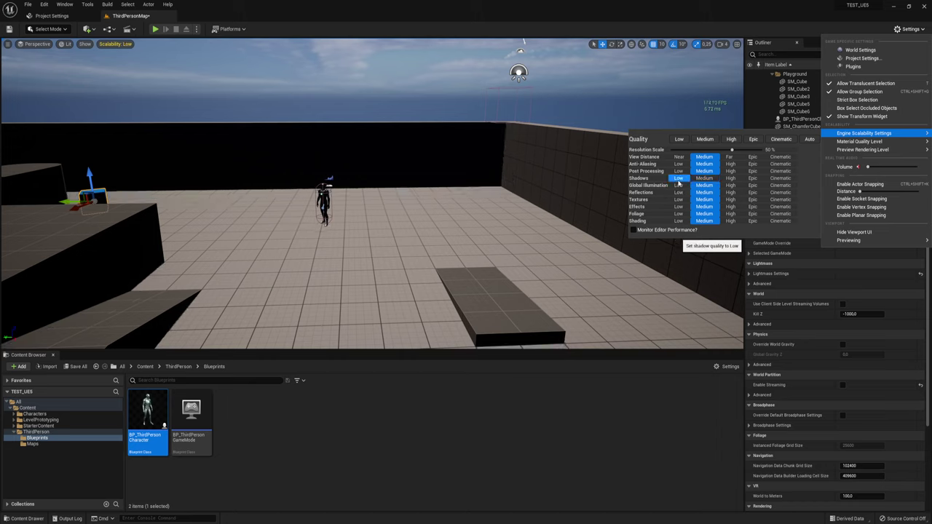
left_click(705, 178)
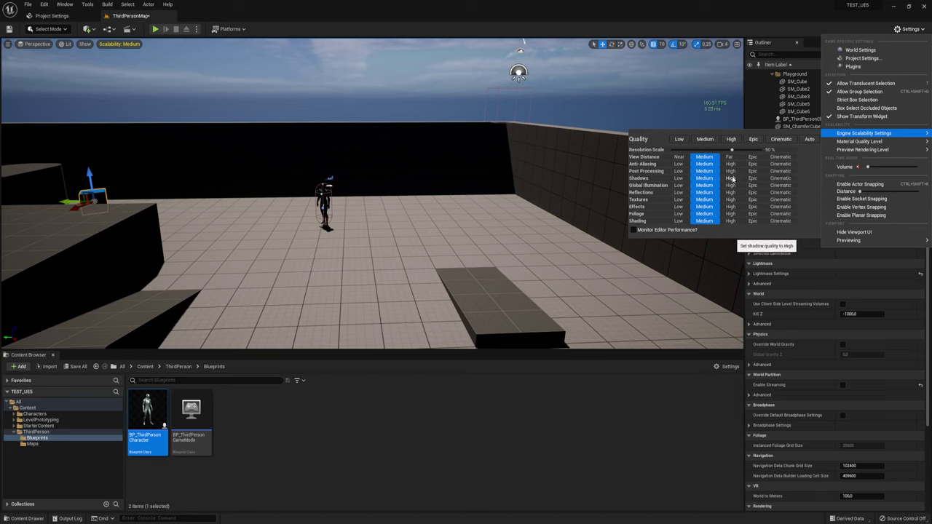
left_click(732, 140)
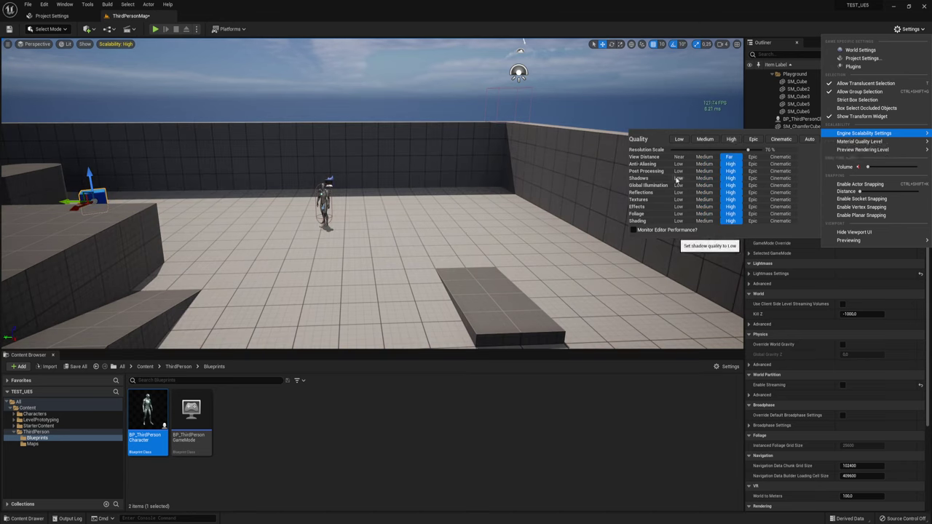
left_click(677, 179)
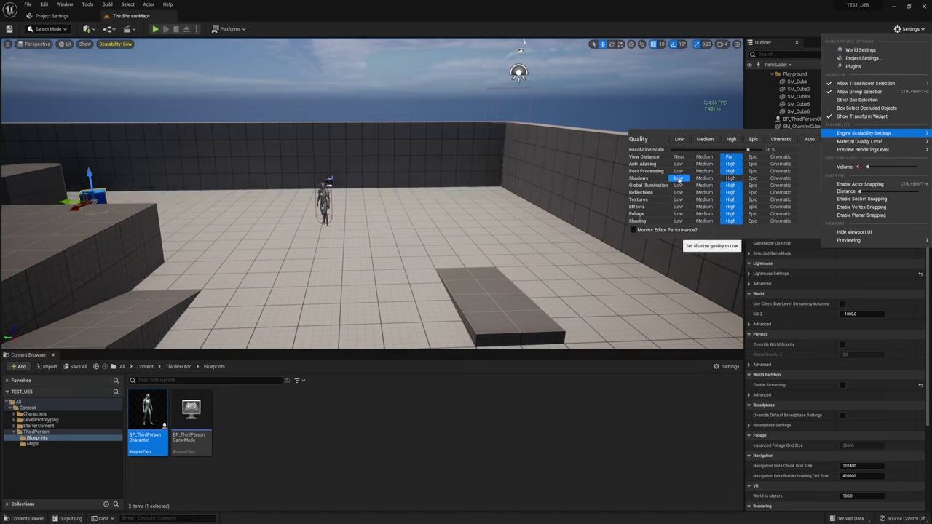
left_click(729, 178)
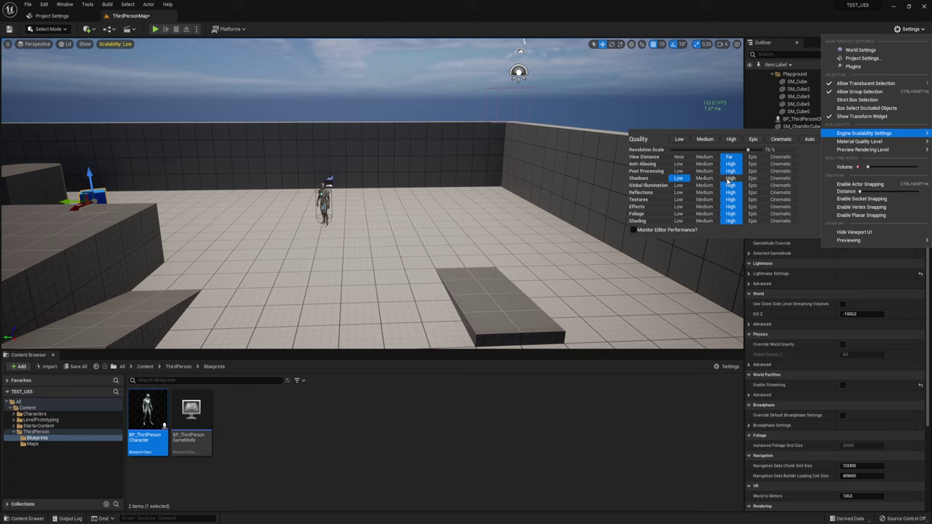
left_click(678, 192)
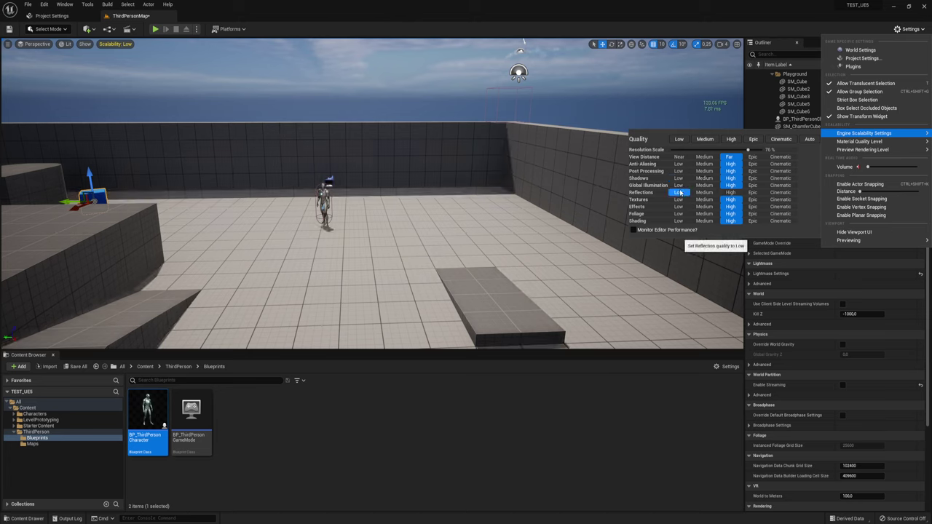
left_click(730, 192)
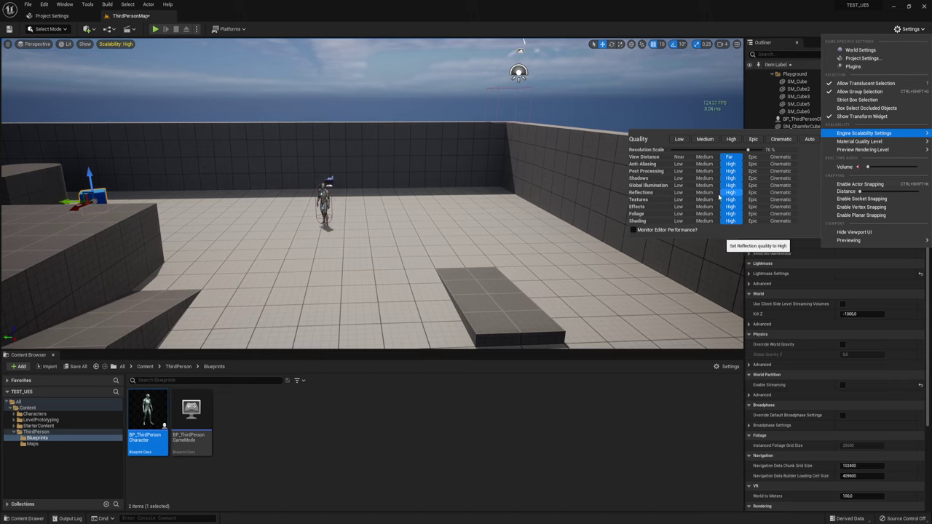
left_click(681, 200)
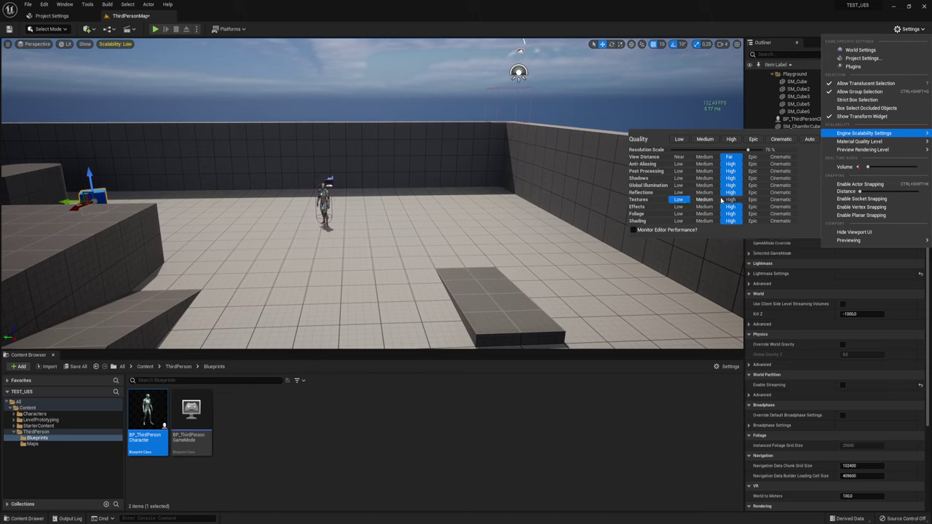
left_click(678, 207)
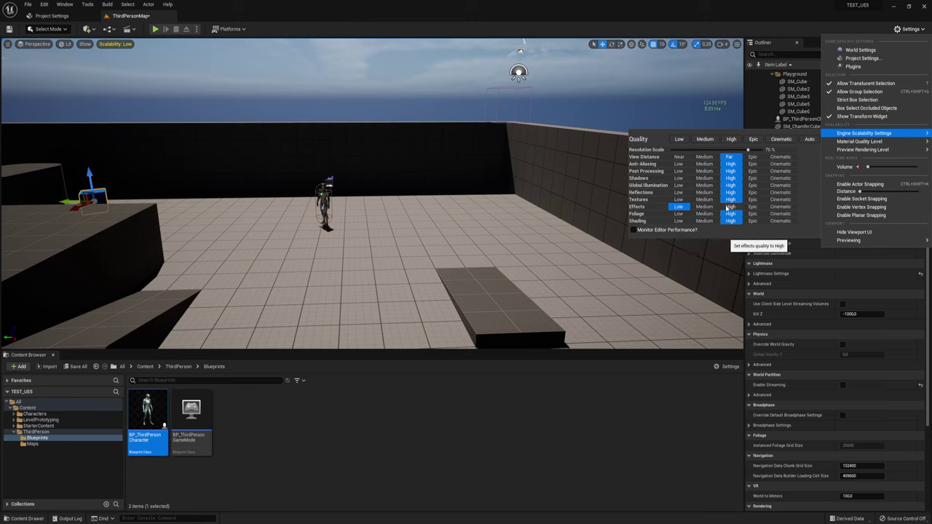
left_click(730, 207)
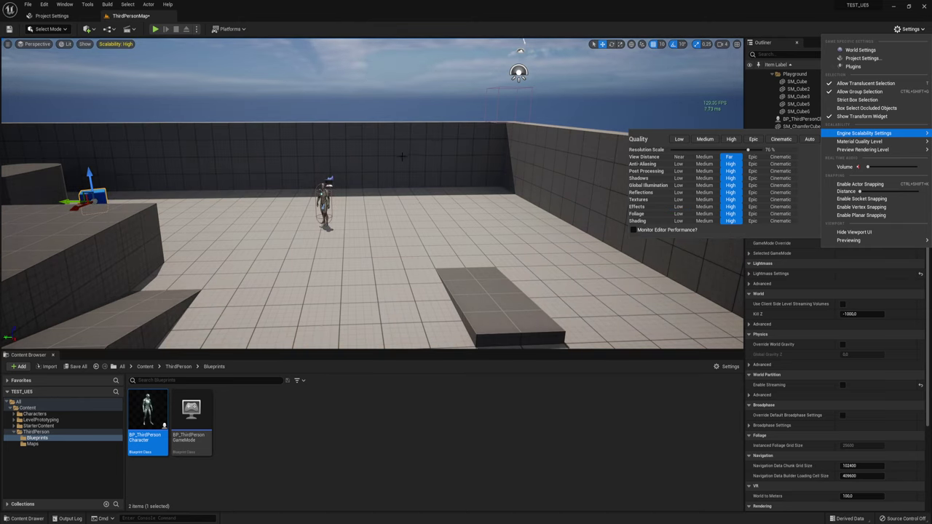
Switch all groups to Medium and back to High, then test Low for Global Illumination, Effects and Foliage before restoring High.
left_click(705, 139)
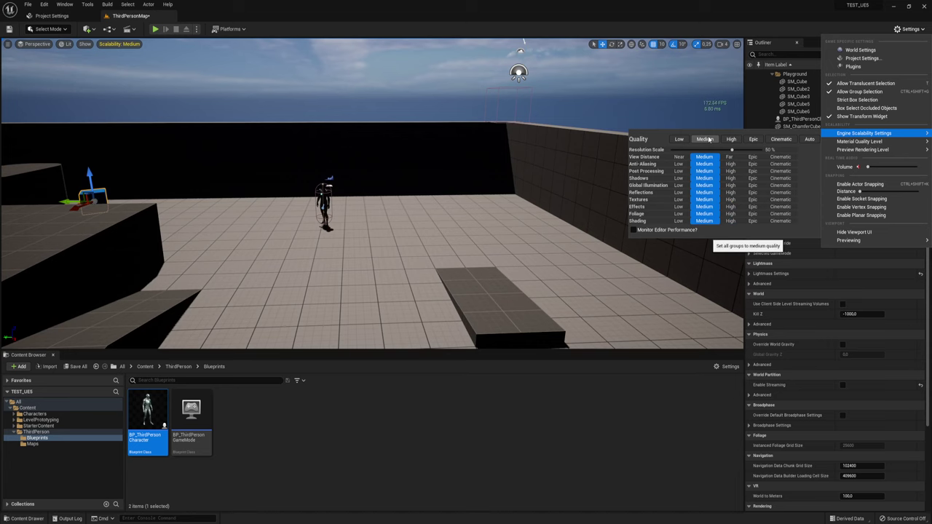
left_click(733, 140)
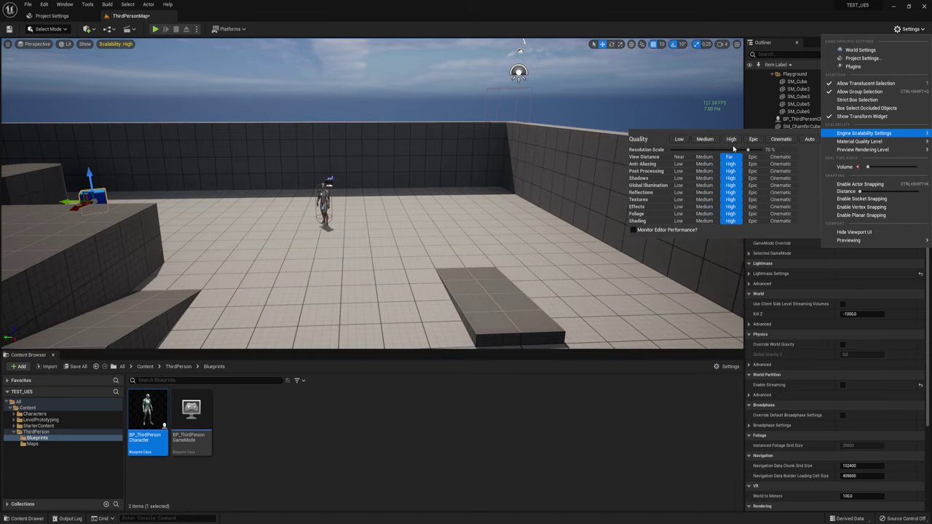
left_click(679, 186)
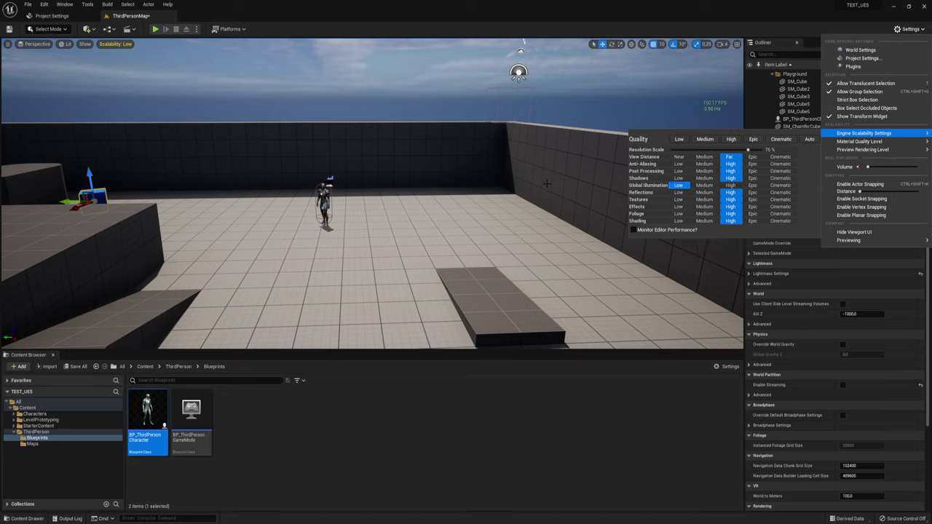
left_click(679, 207)
left_click(679, 214)
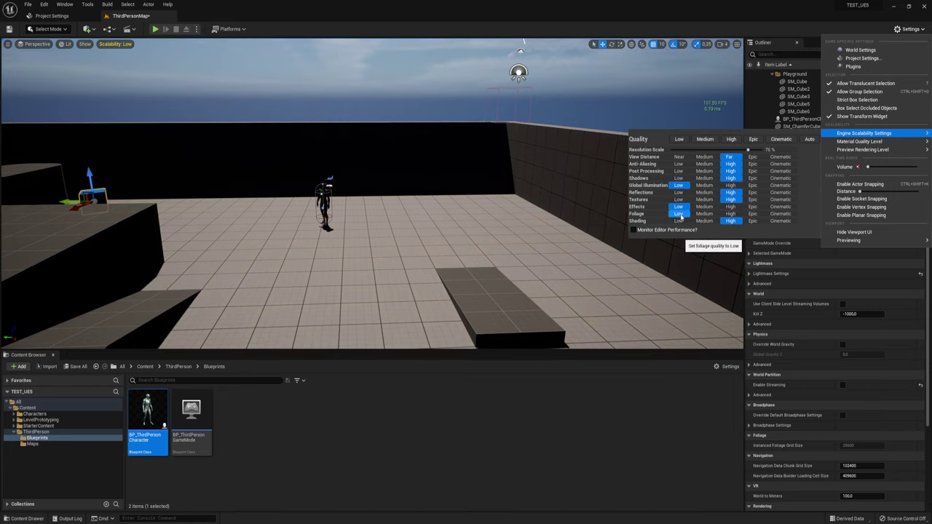
left_click(730, 206)
left_click(729, 214)
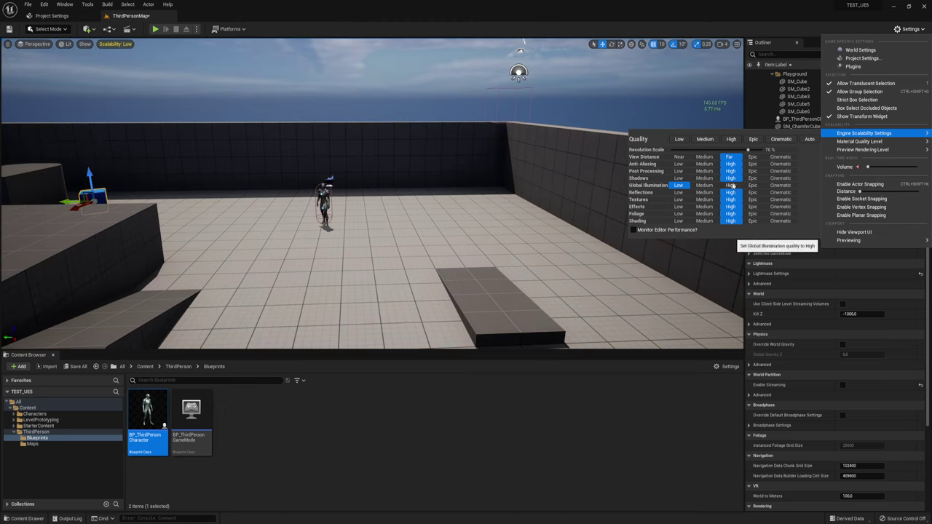
left_click(730, 185)
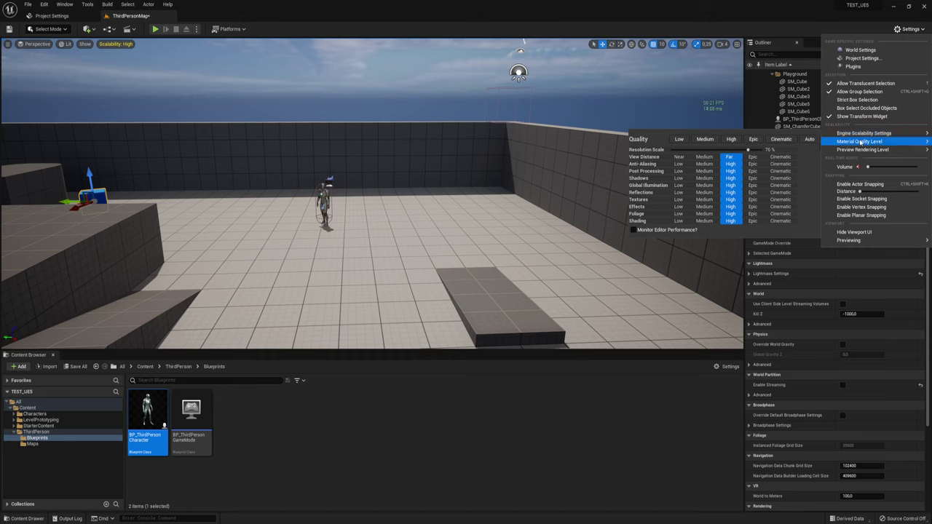
Select the back wall SM_Cube5, focus on it, and reframe the camera nearer the floor and character.
mouse_move(868, 143)
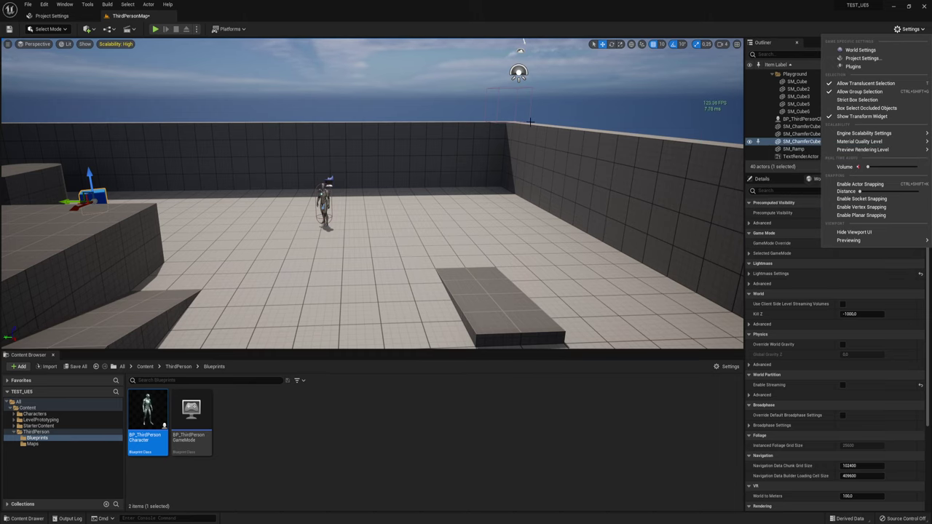
left_click(469, 142)
key("f")
right_click_drag(434, 178, 435, 178)
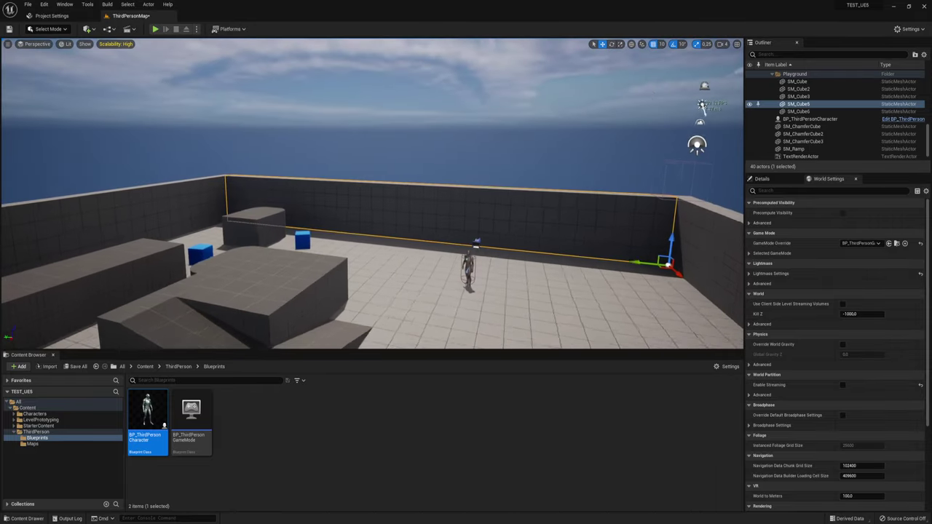
right_click_drag(429, 214, 429, 214)
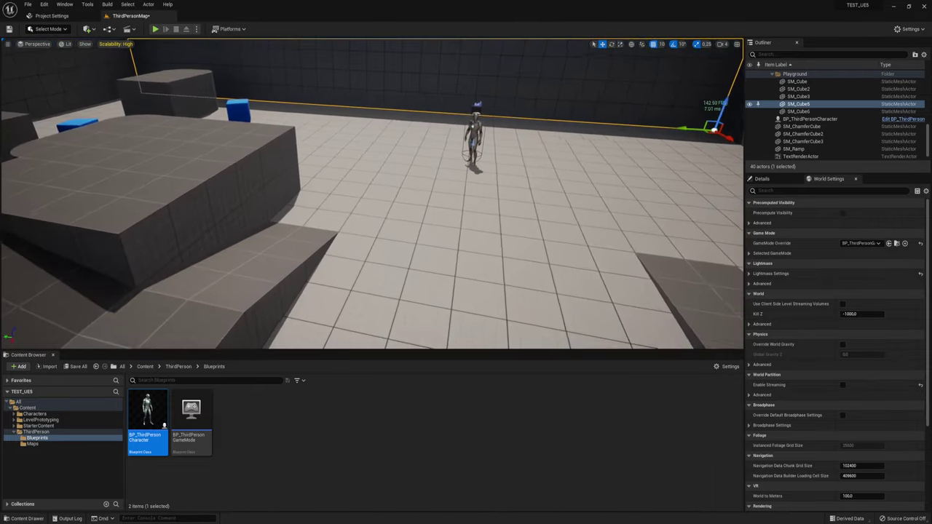